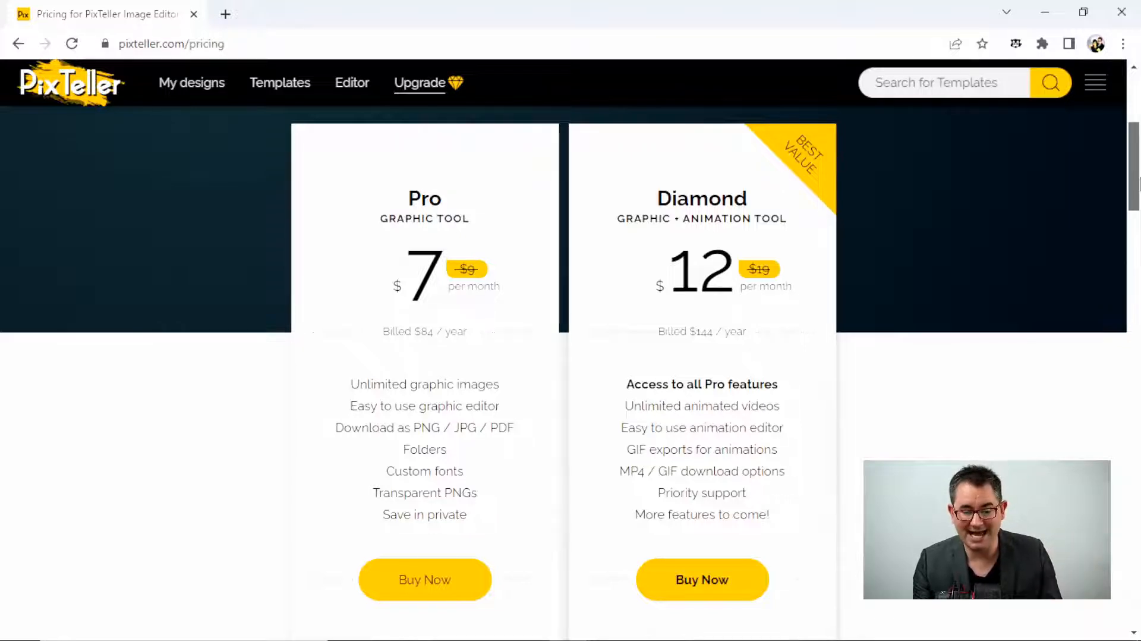
Step: Review the Pro and Diamond plan prices and the features included in all plans on the pricing page
mouse_move(1138, 184)
mouse_down()
mouse_move(1137, 237)
mouse_move(1138, 192)
mouse_up()
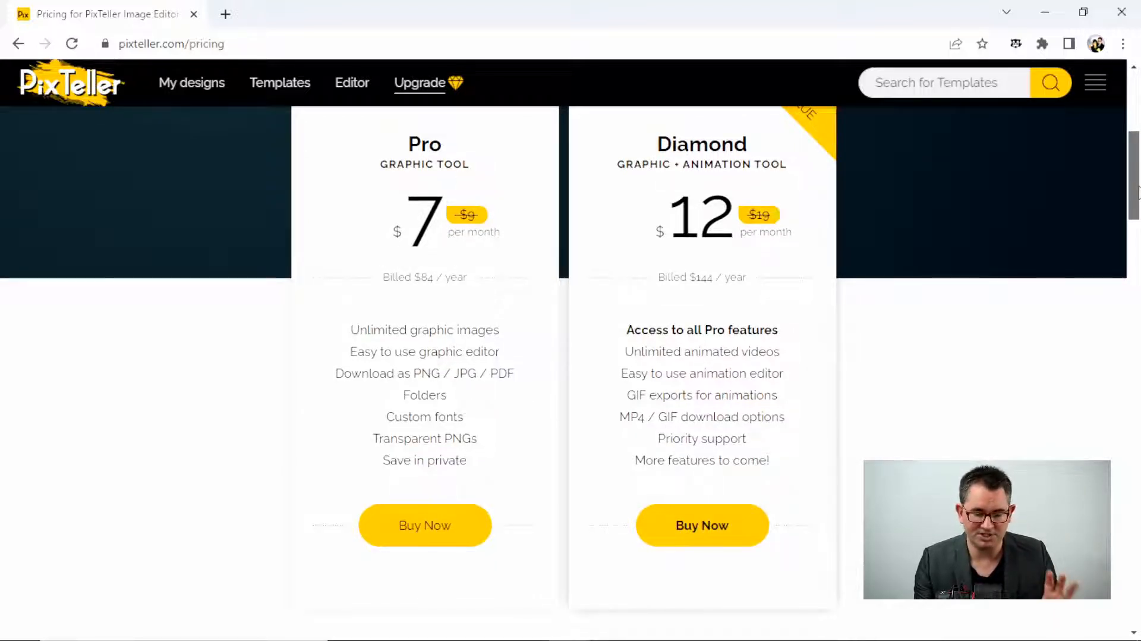
drag(1137, 190, 1138, 280)
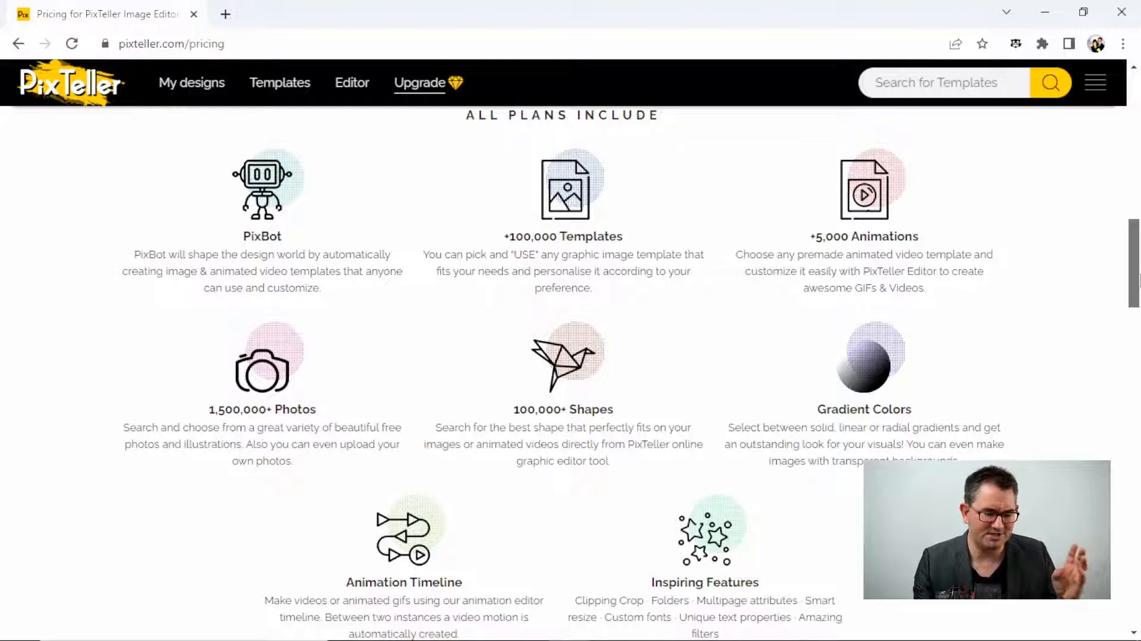
drag(1137, 279, 1136, 119)
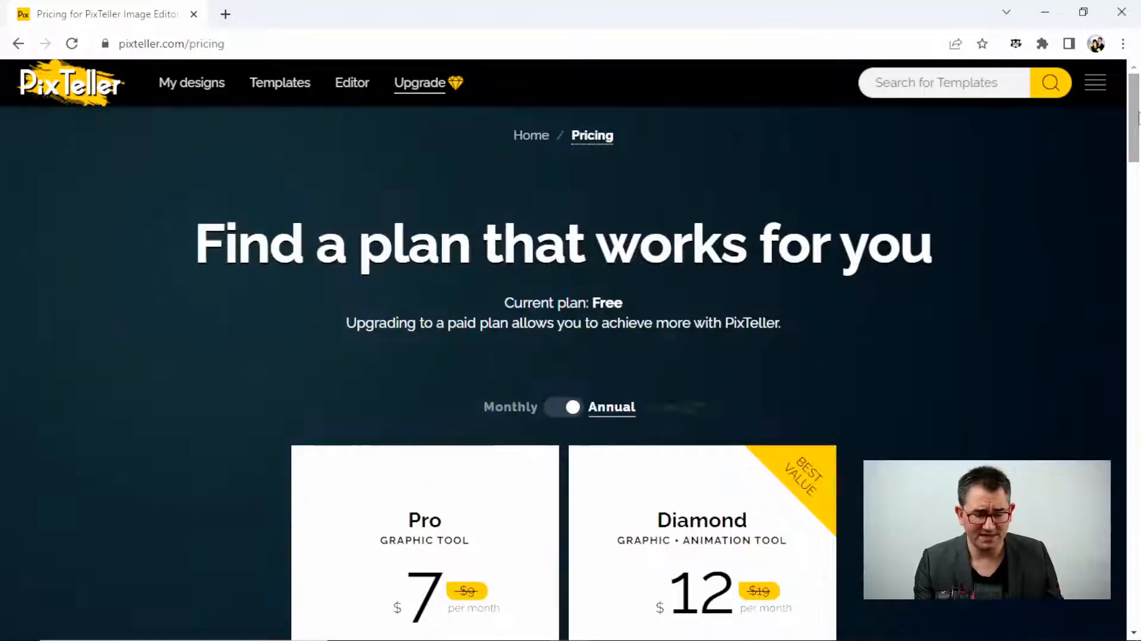
Step: Check the saved designs page, then open the design templates page and look through its categories
click(184, 92)
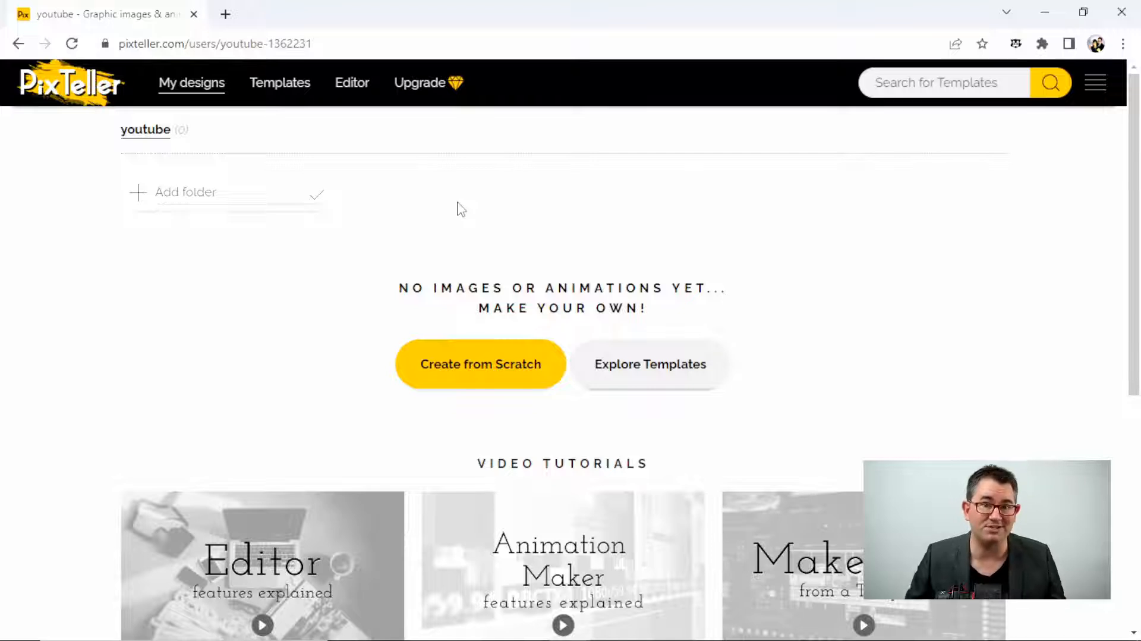
click(281, 88)
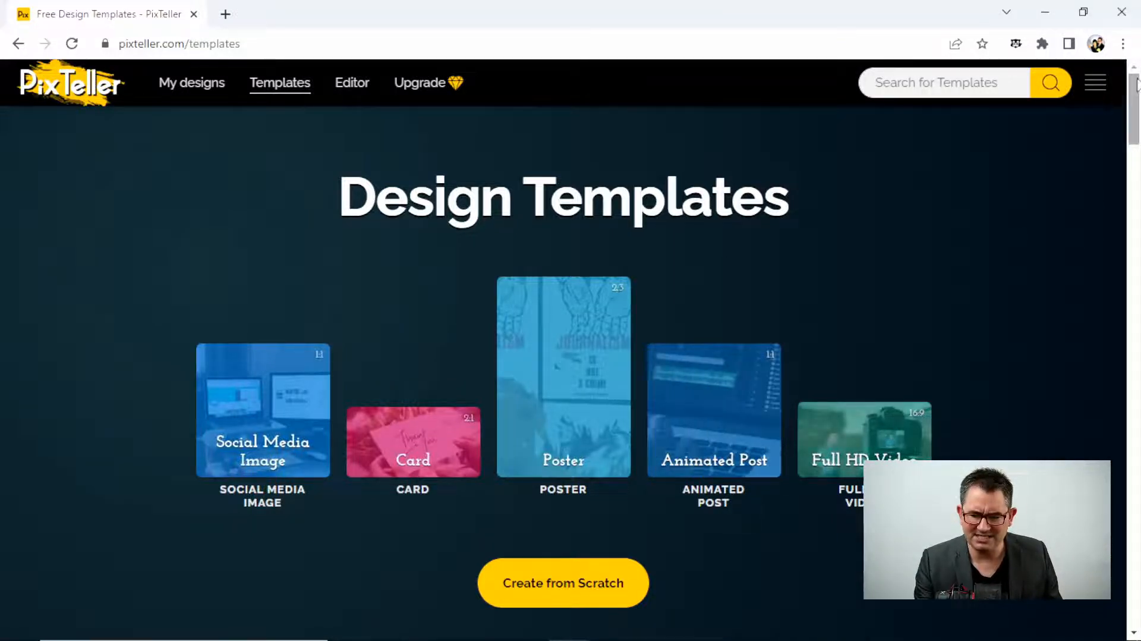
scroll(1136, 135, down, 5)
drag(1138, 135, 1138, 221)
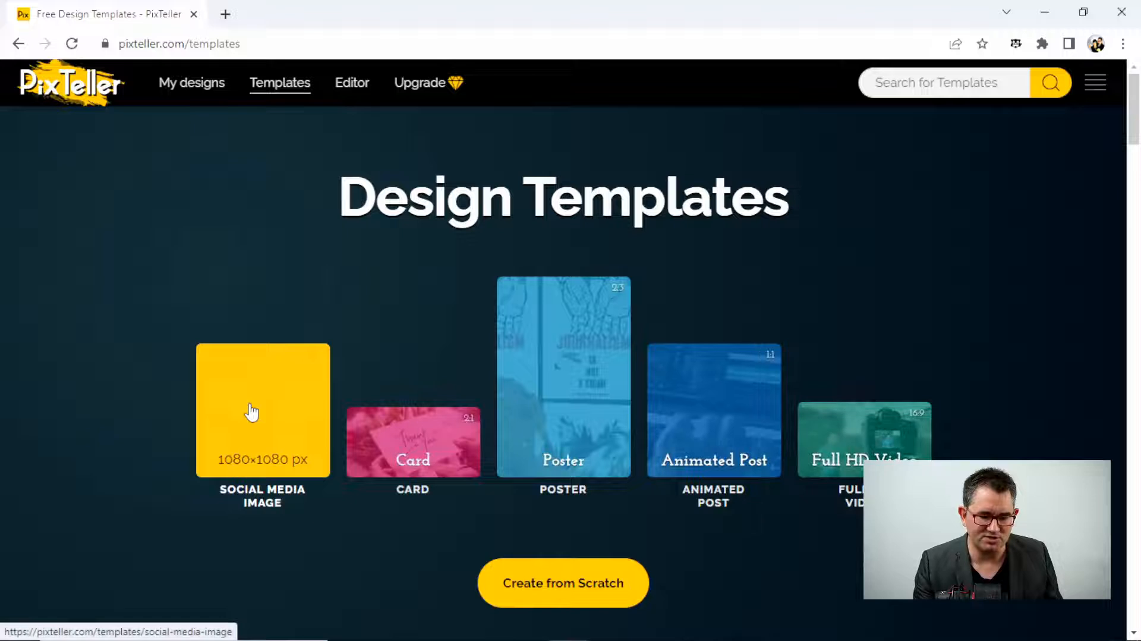
Step: Open the Social Media Image template category and browse the 1080×1080 designs
click(250, 405)
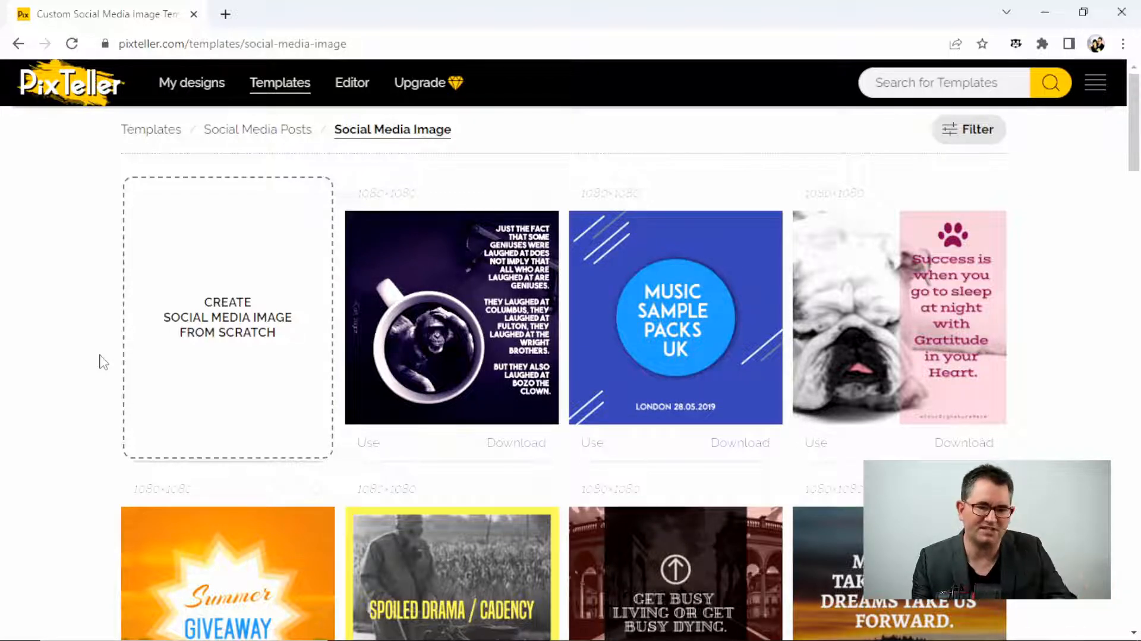
drag(1138, 142, 1137, 208)
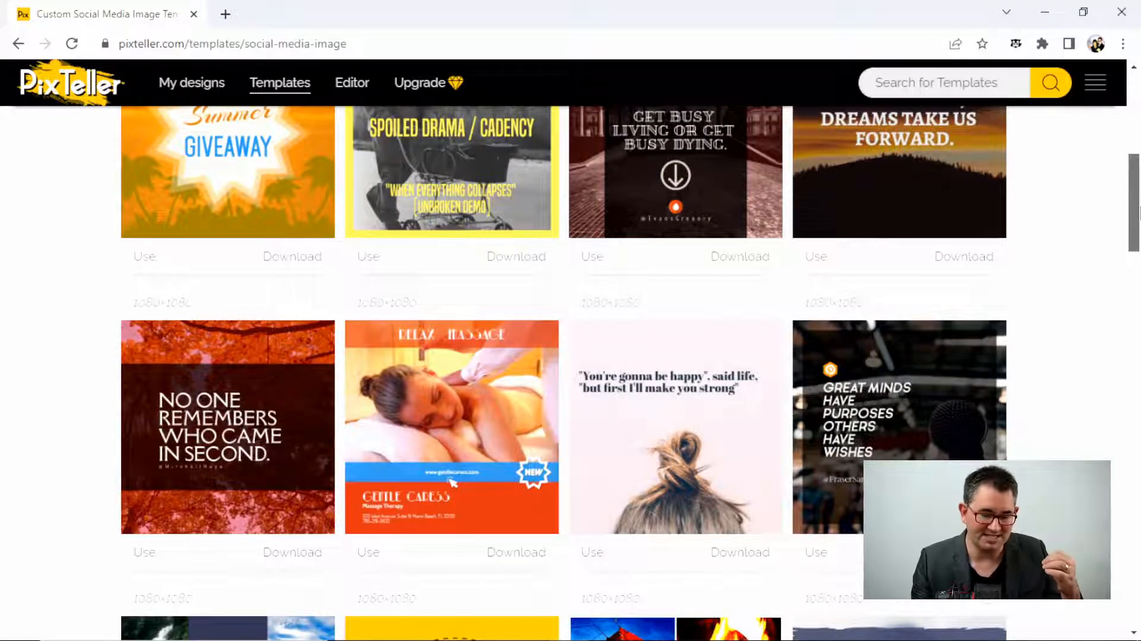
drag(1139, 209, 1136, 133)
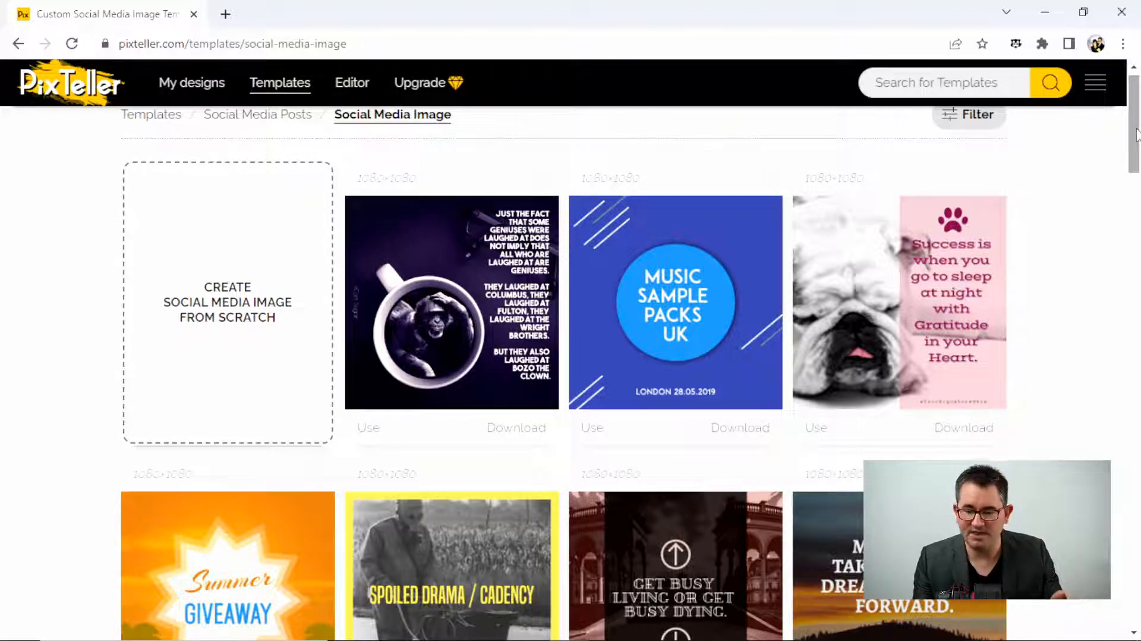
Step: Open the bulldog "Success is when you go to sleep" template and use its image in the editor
click(968, 306)
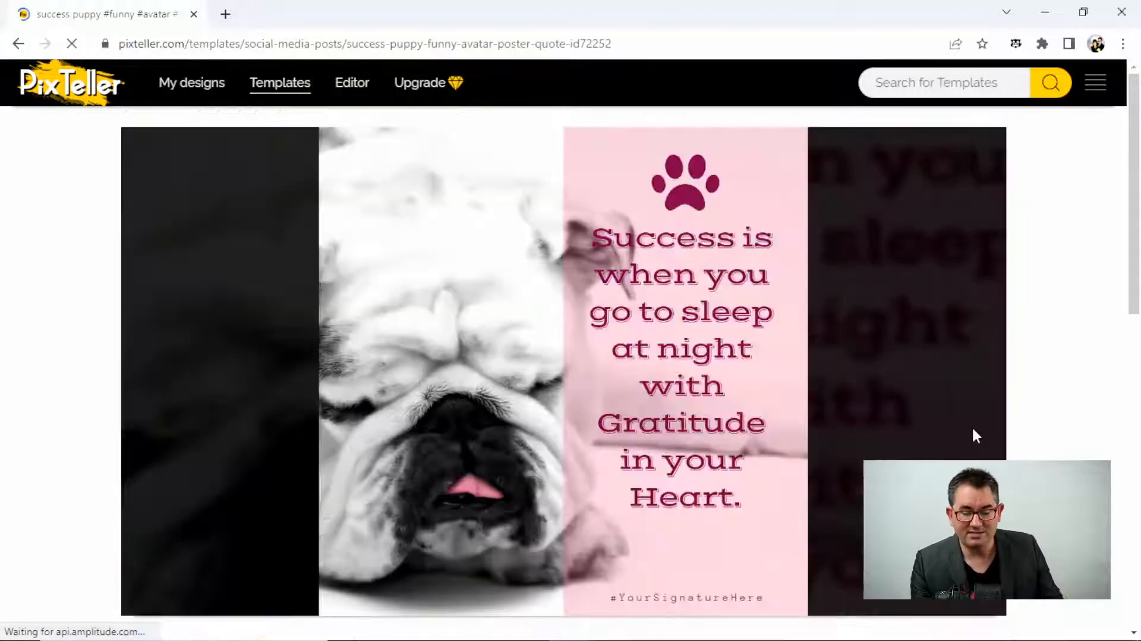
mouse_move(1135, 126)
mouse_down()
mouse_move(1135, 208)
mouse_move(1135, 132)
mouse_up()
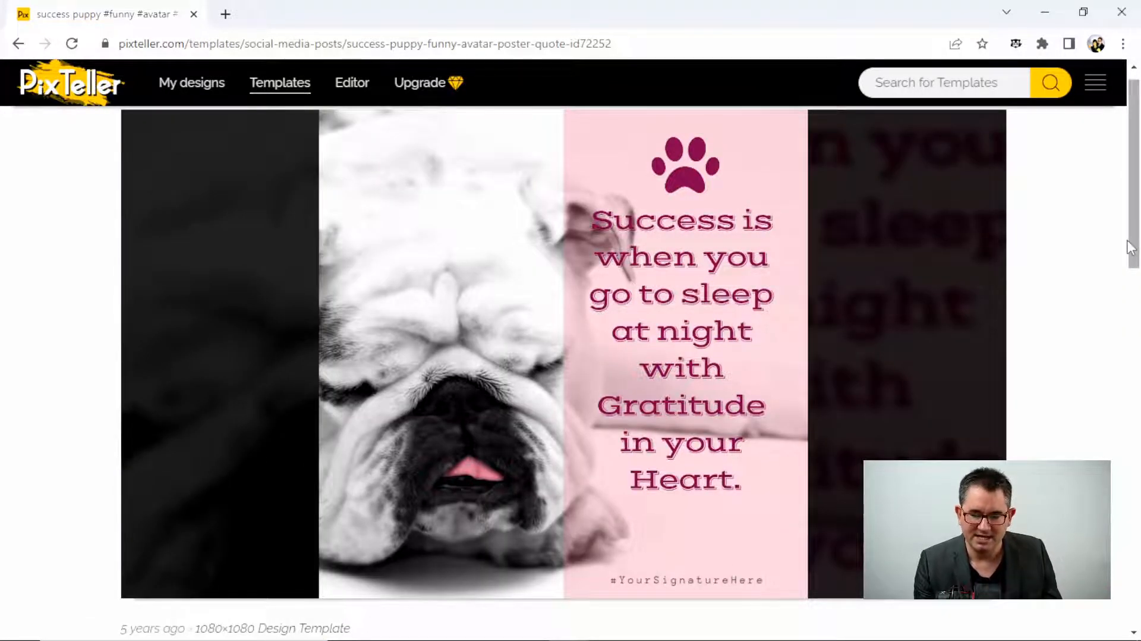
drag(1130, 247, 1138, 339)
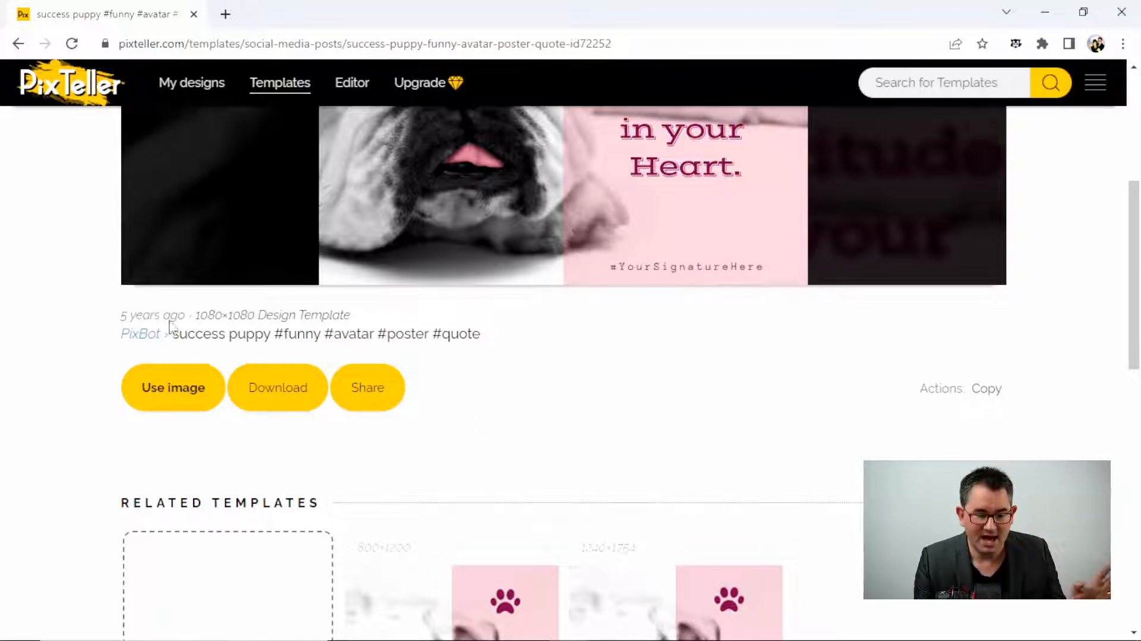
click(162, 391)
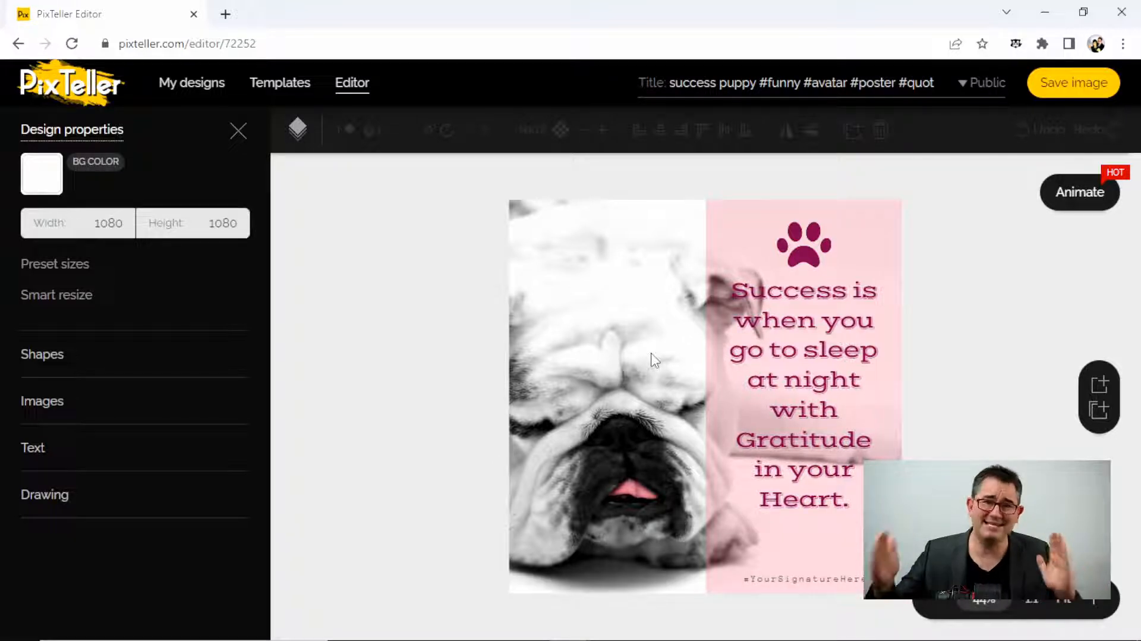
Step: Replace the entire quote text with the copied Vince Lombardi quote starting "The price of success is hard work"
click(816, 351)
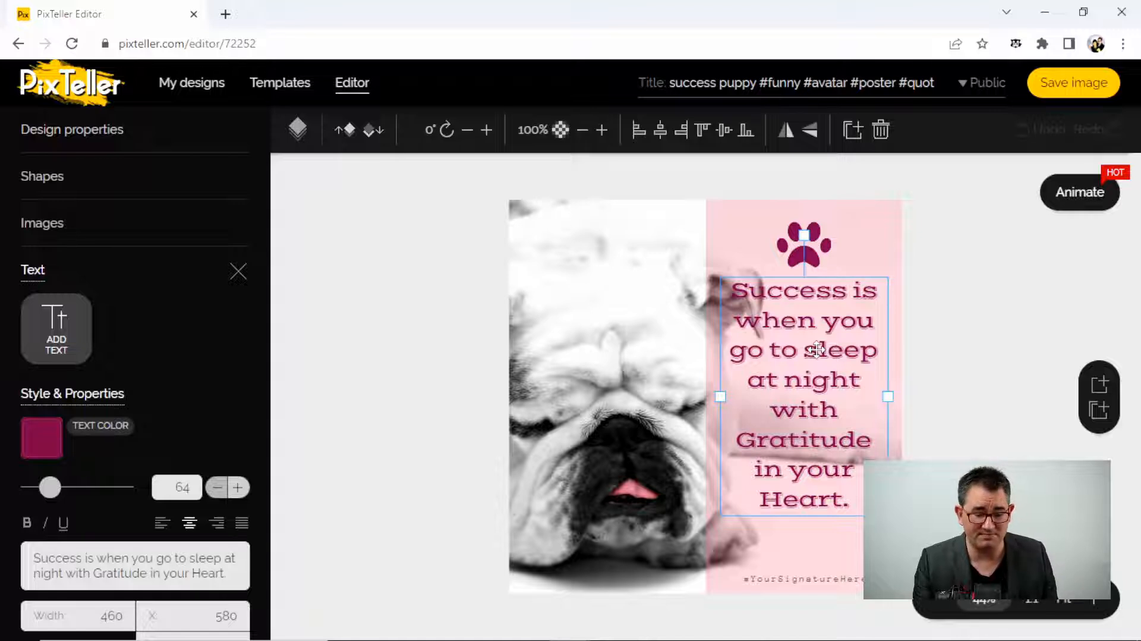
double_click(776, 286)
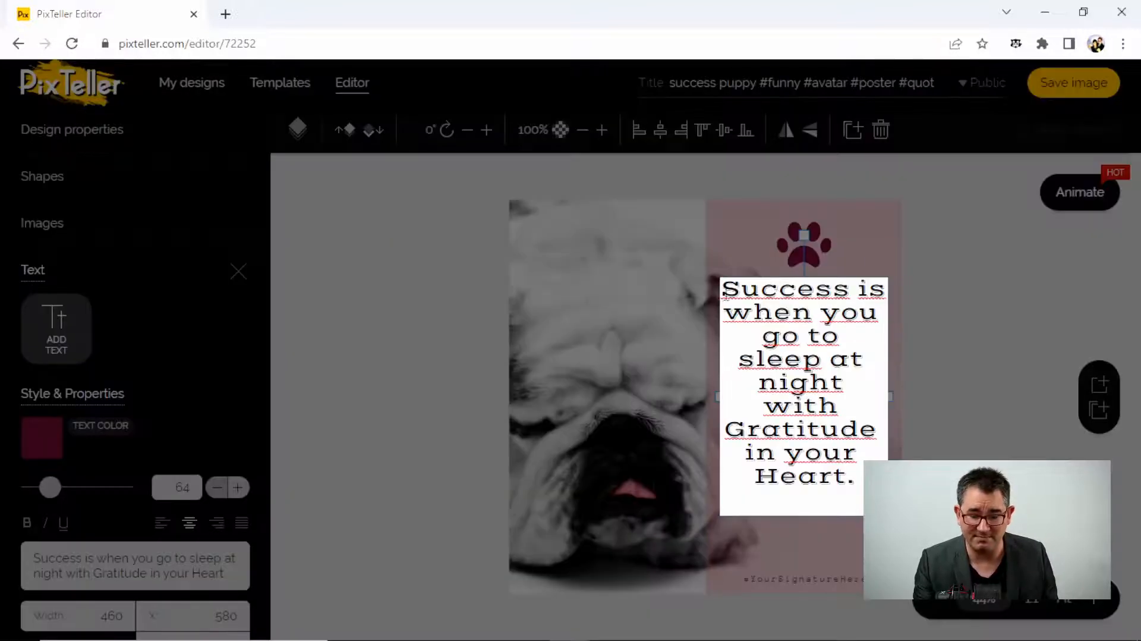
drag(726, 292, 873, 481)
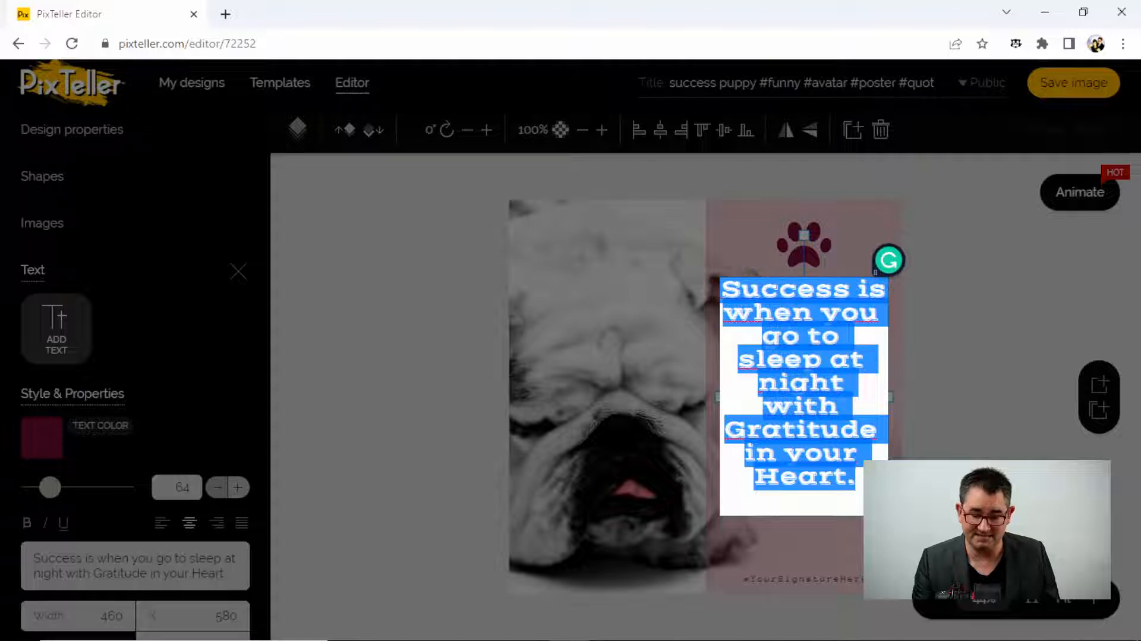
key(ctrl+v)
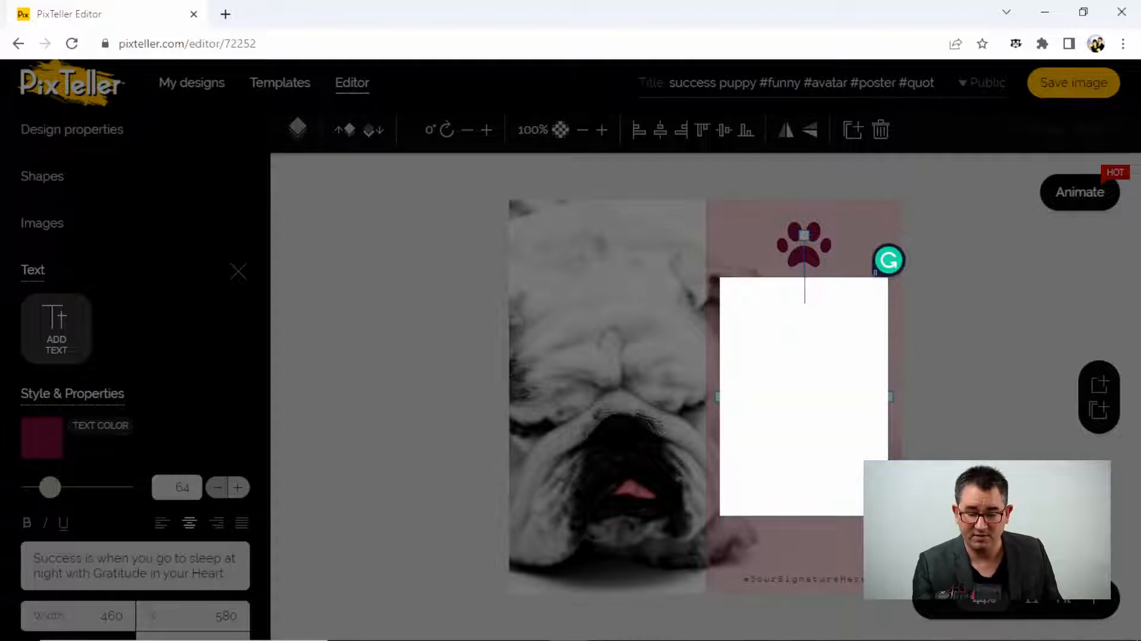
click(947, 373)
Step: Move the quote text block up over the paw icon and set its font size to 43
drag(798, 383, 800, 323)
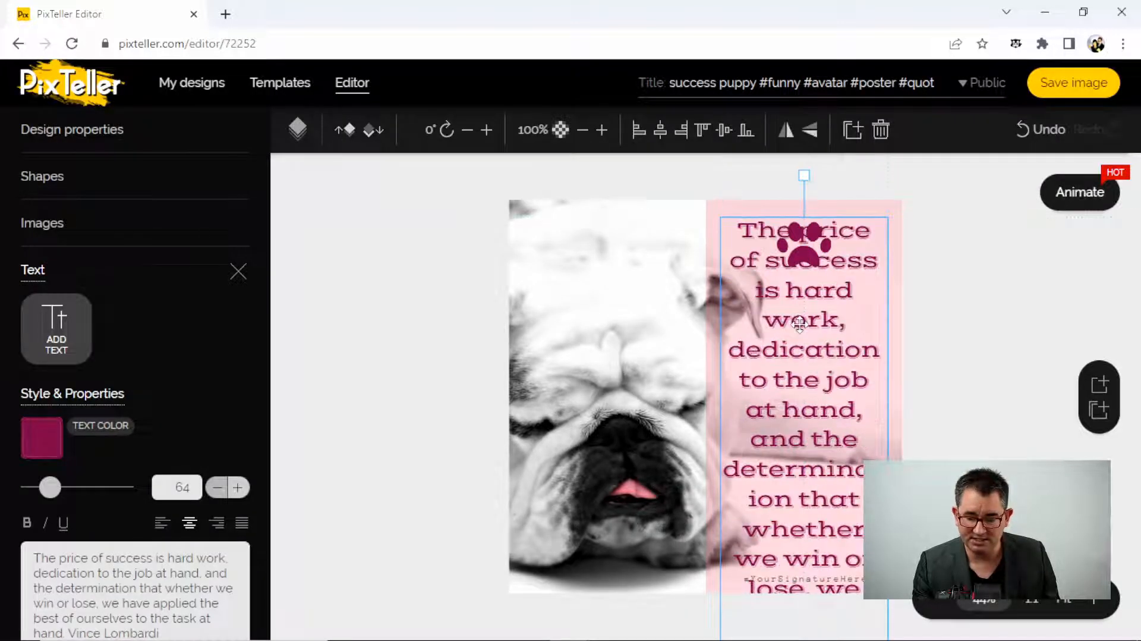
double_click(725, 223)
click(728, 226)
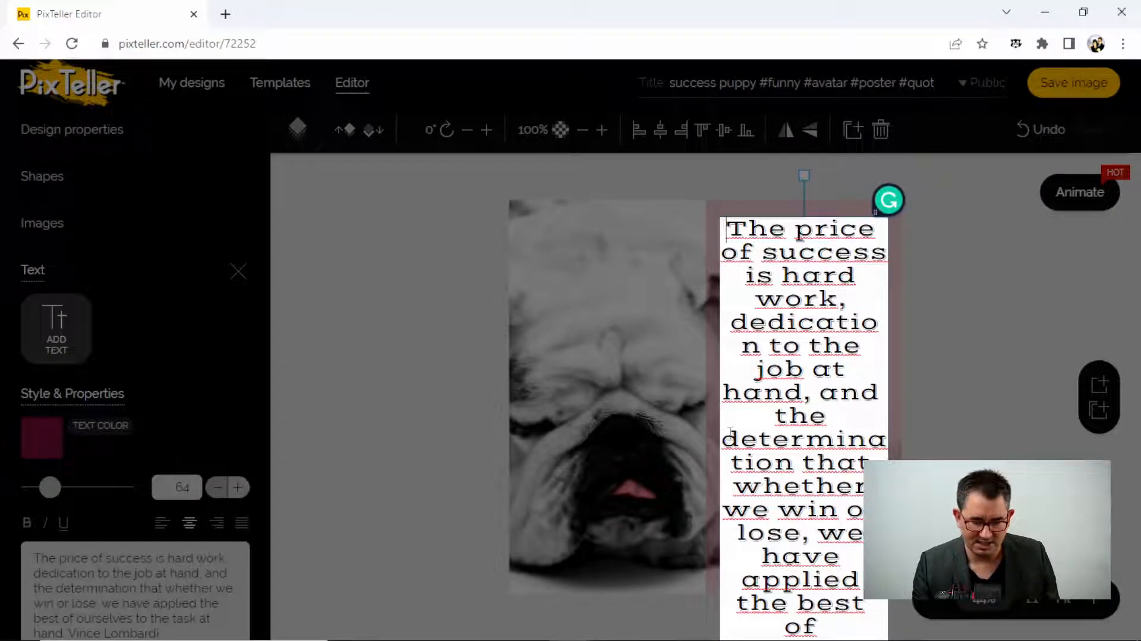
click(202, 437)
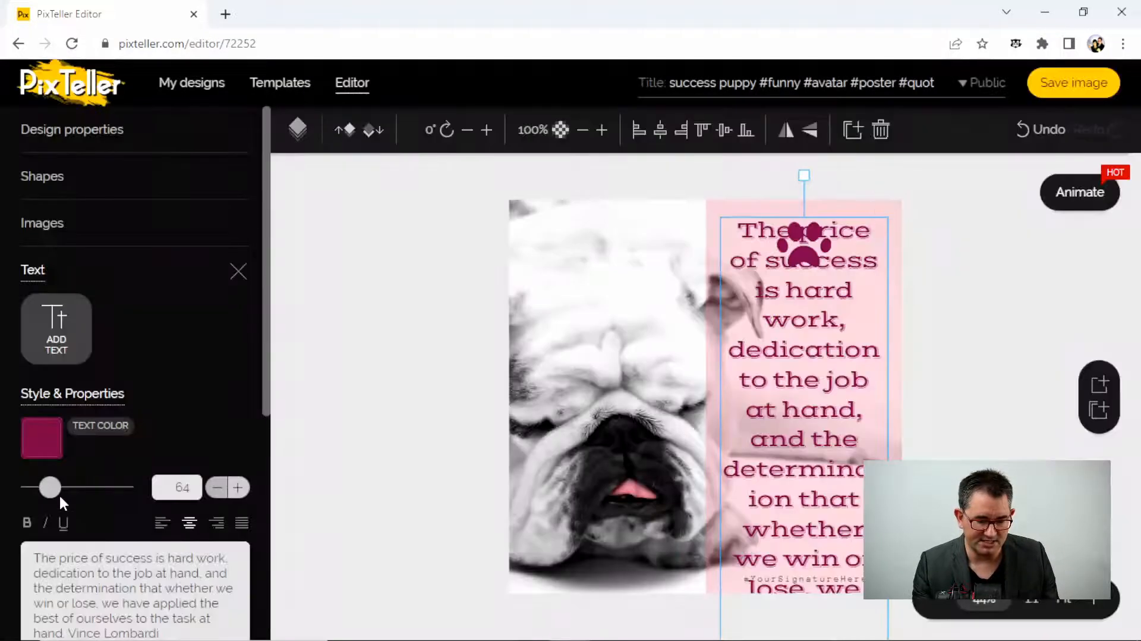
mouse_move(50, 487)
mouse_down()
mouse_move(70, 494)
mouse_move(45, 491)
mouse_up()
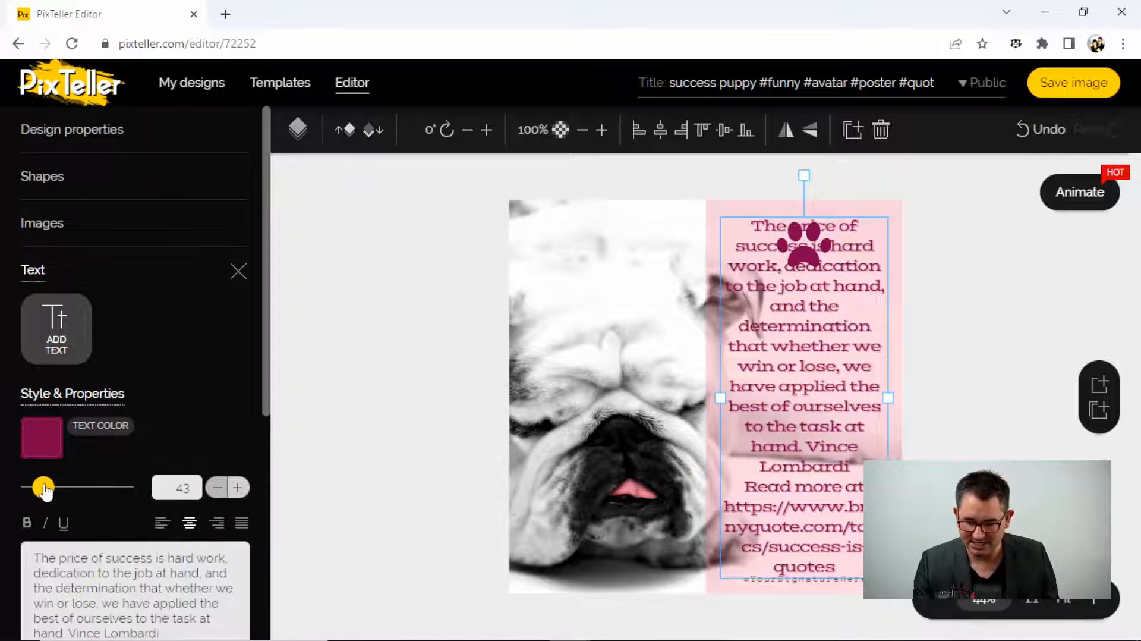
Step: Delete the "Read more at" line with its web link from the quote and move the text block below the paw icon
double_click(748, 488)
drag(730, 479, 865, 544)
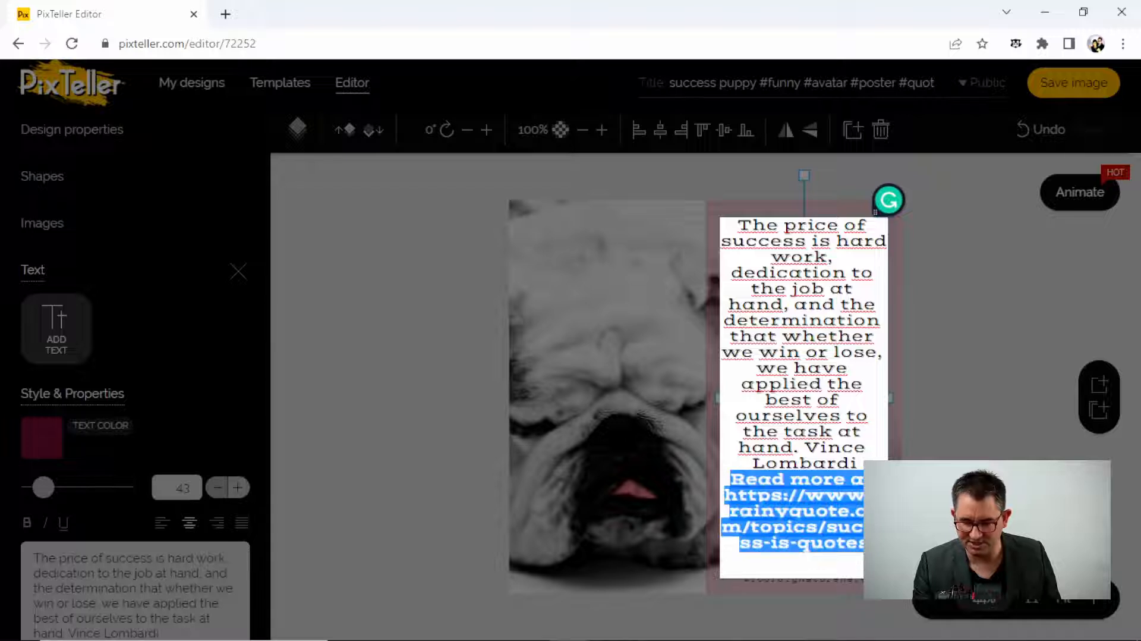
key(Home)
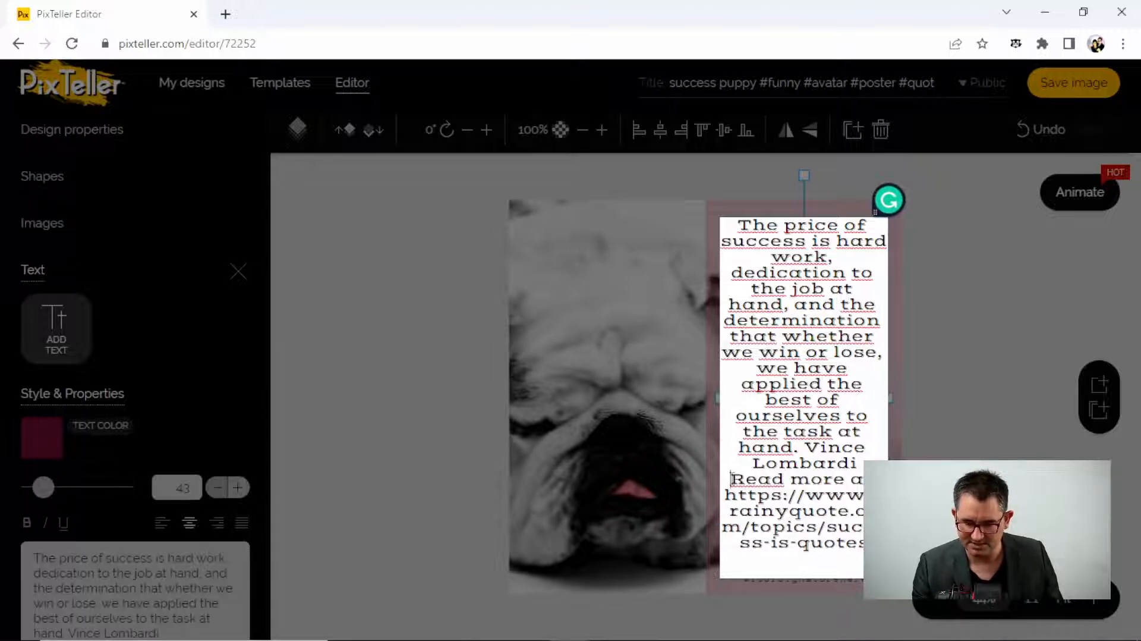
drag(731, 479, 865, 544)
key(BackSpace)
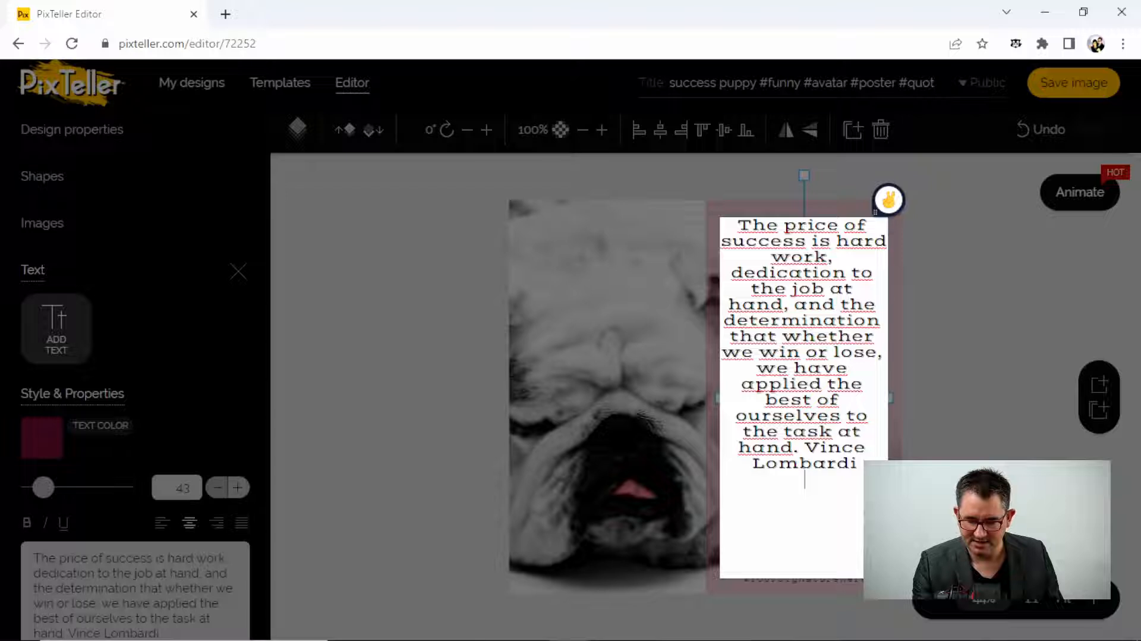
click(978, 359)
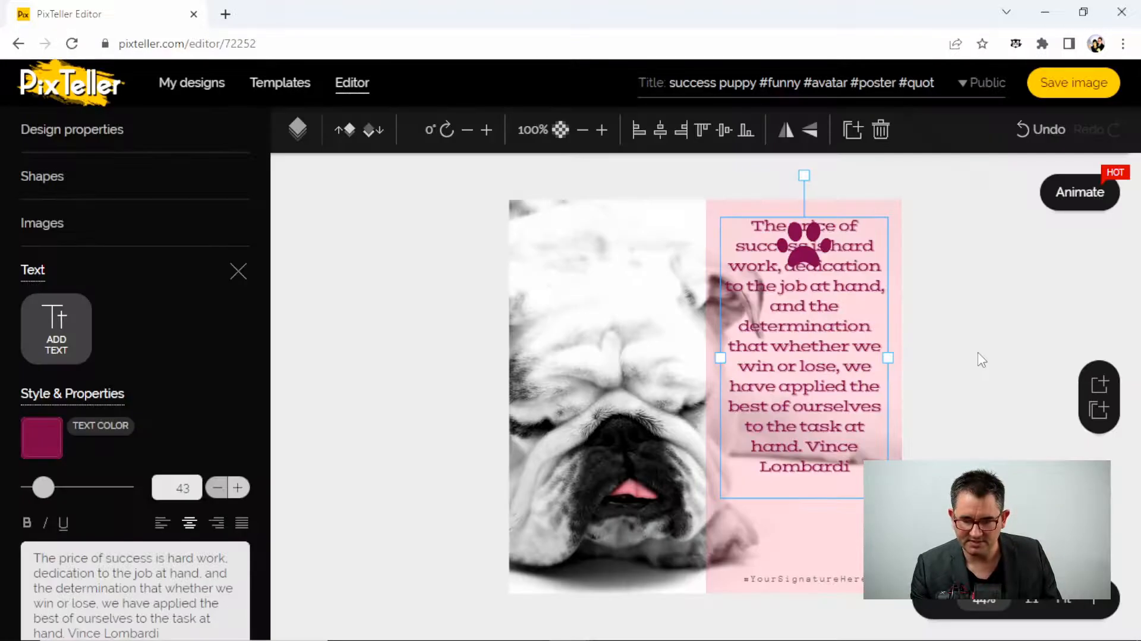
drag(798, 356, 800, 424)
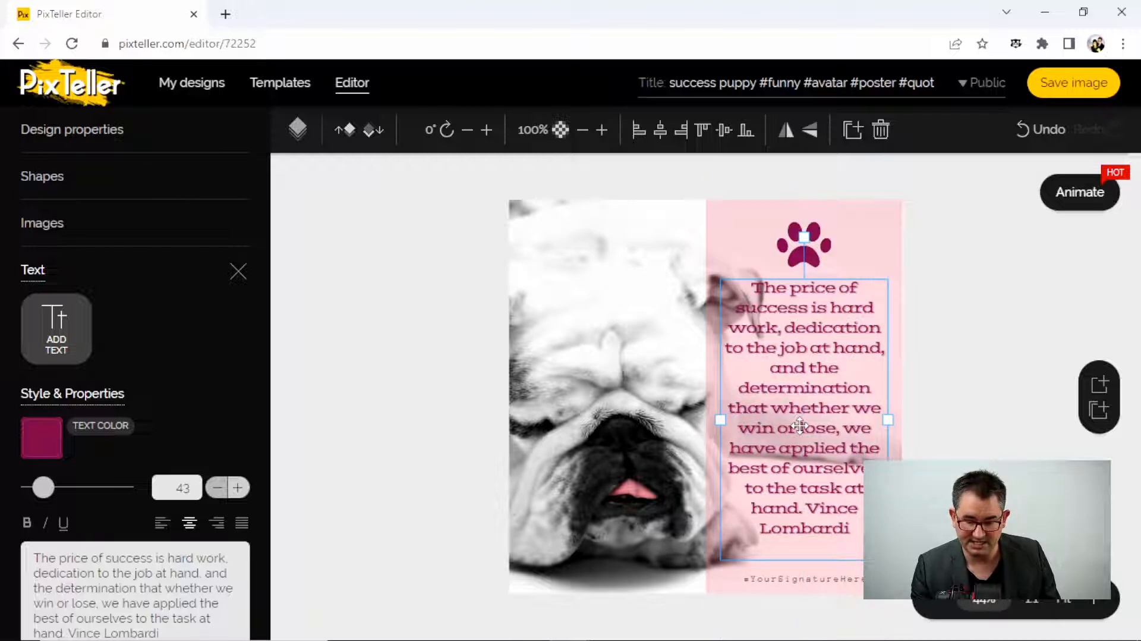
click(958, 364)
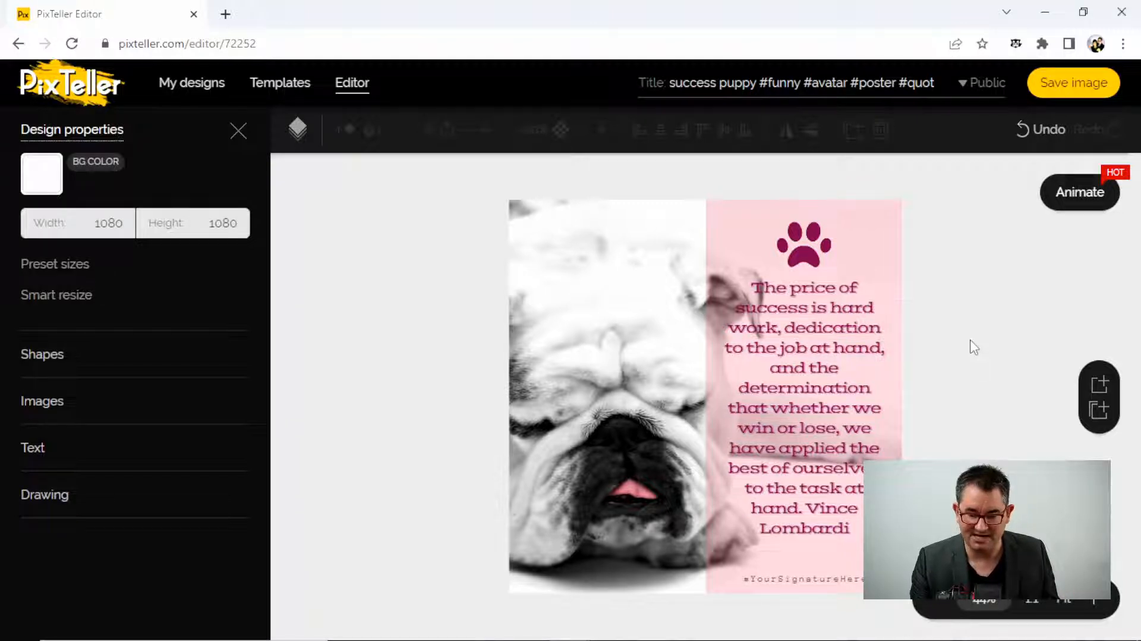
Step: Delete the "#YourSignatureHere" text from the bottom of the design
click(787, 577)
double_click(787, 576)
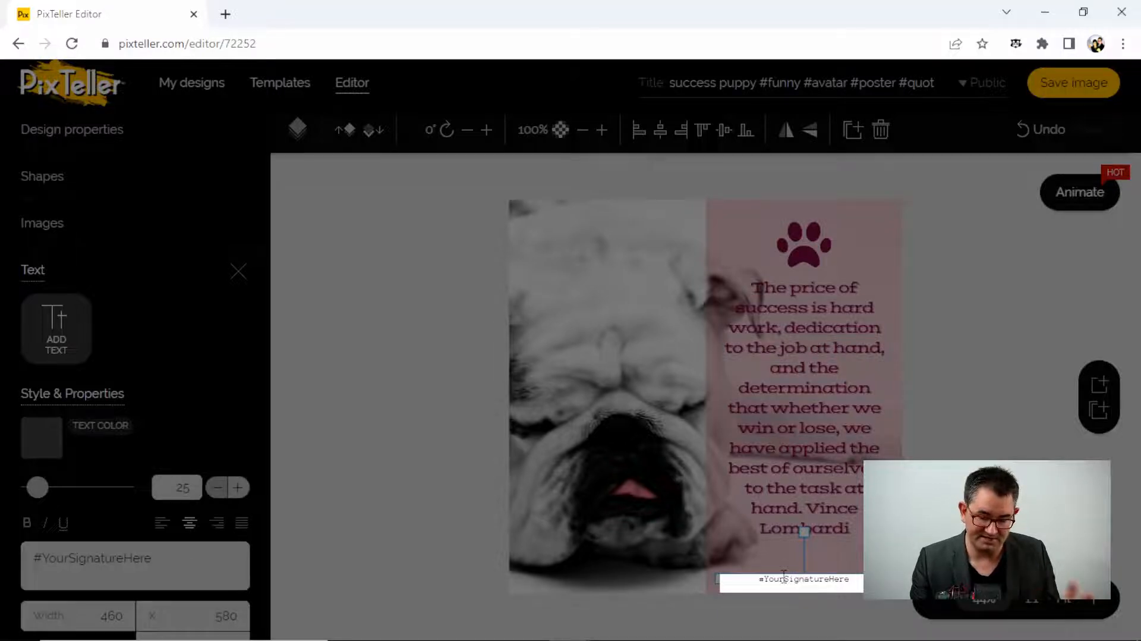
click(782, 573)
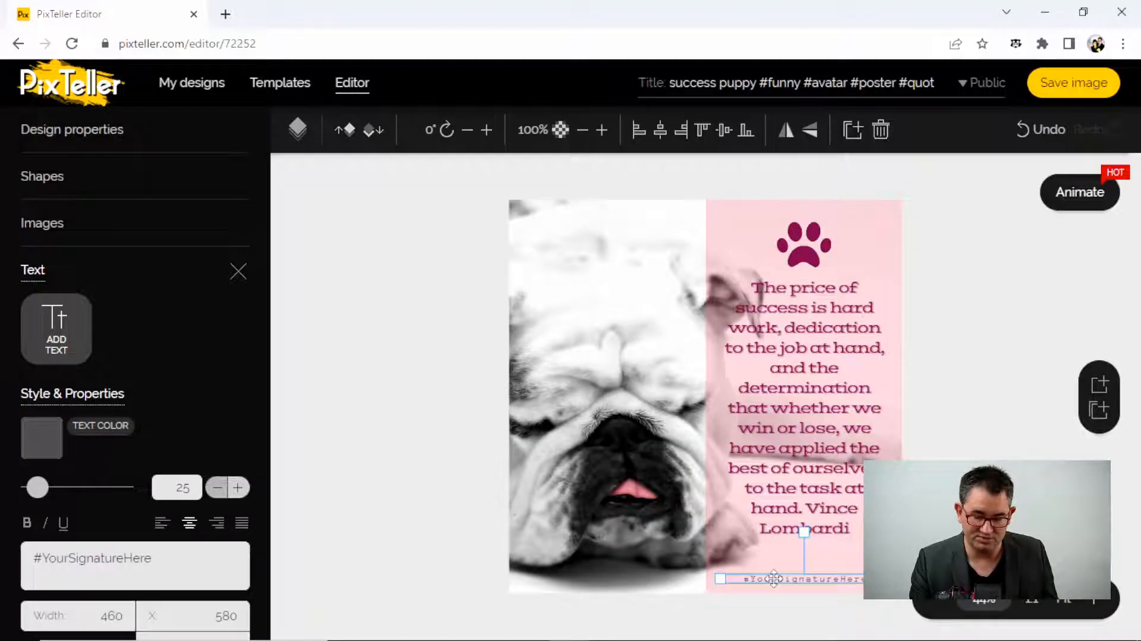
key(Delete)
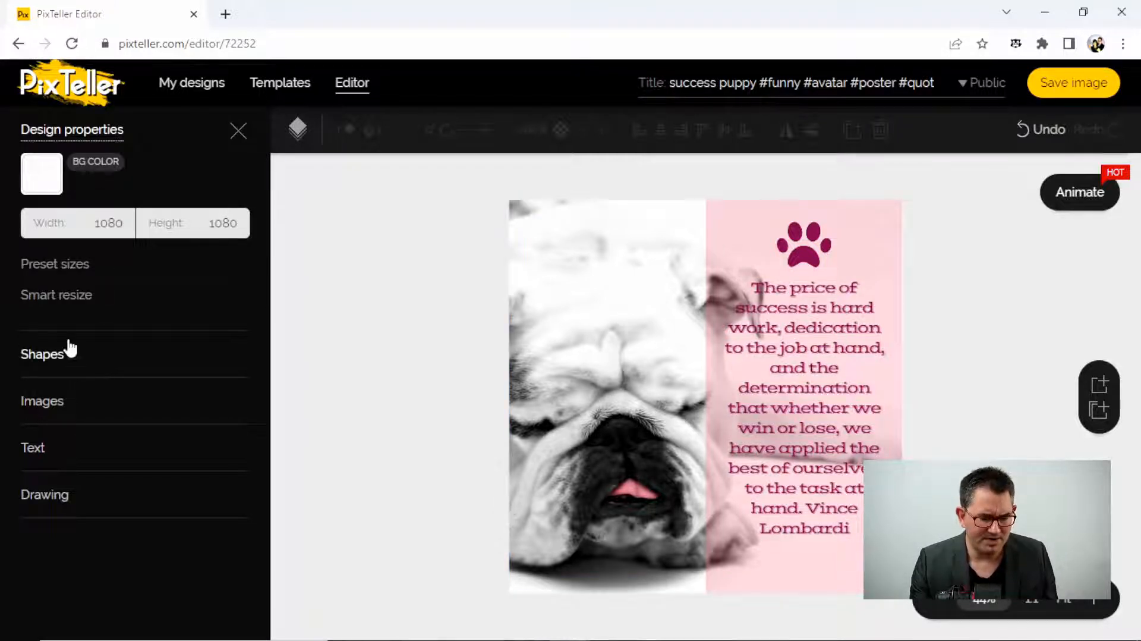
Step: Smart resize the design to the 728×90 Leaderboard banner size
click(60, 297)
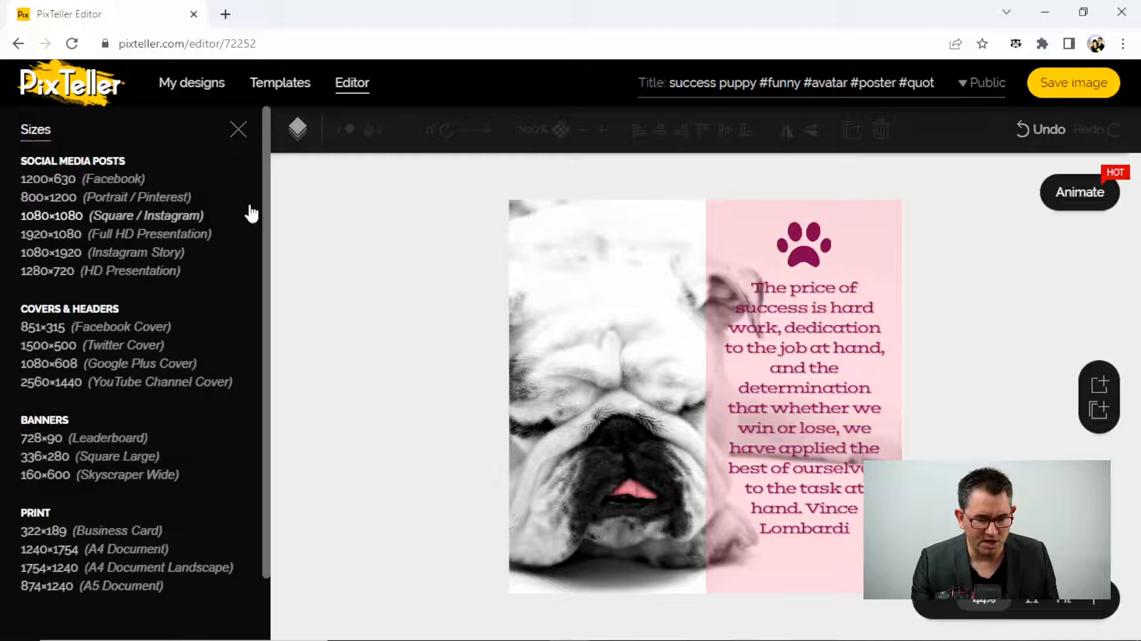
mouse_move(265, 202)
mouse_down()
mouse_move(271, 370)
mouse_move(273, 183)
mouse_up()
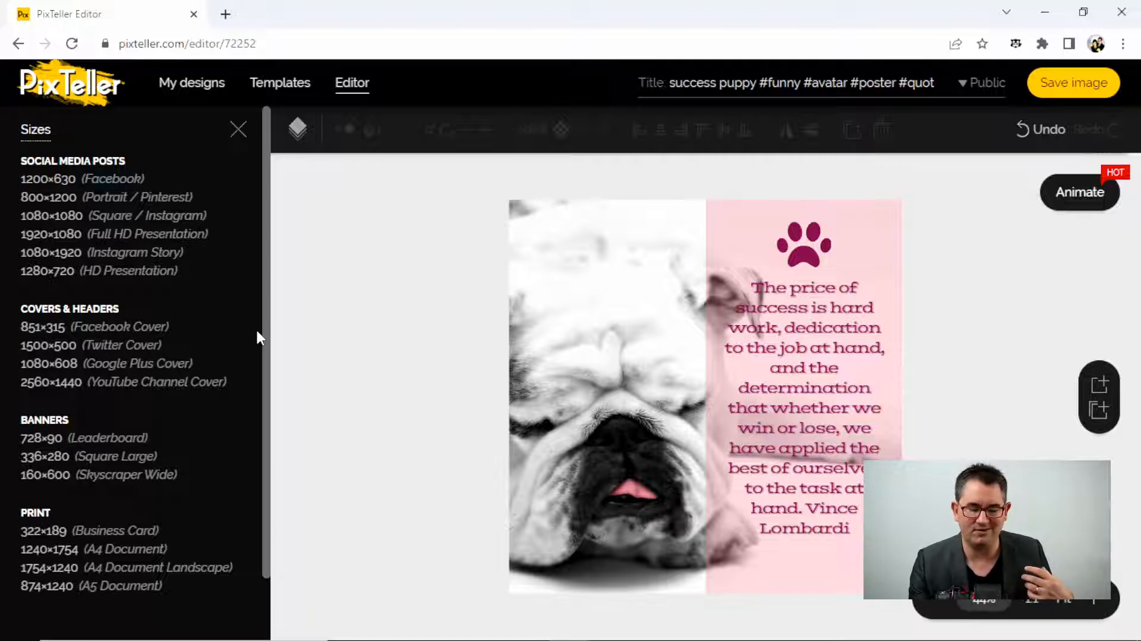
click(54, 442)
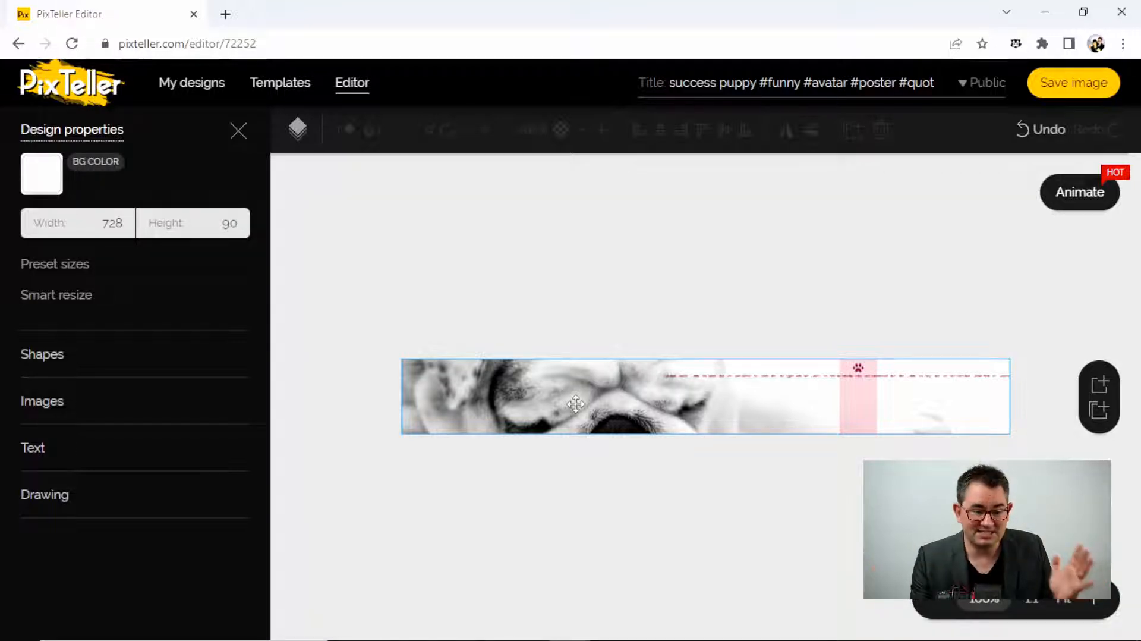
Step: Change the design's canvas to the 1500×500 Twitter Cover preset size
click(240, 134)
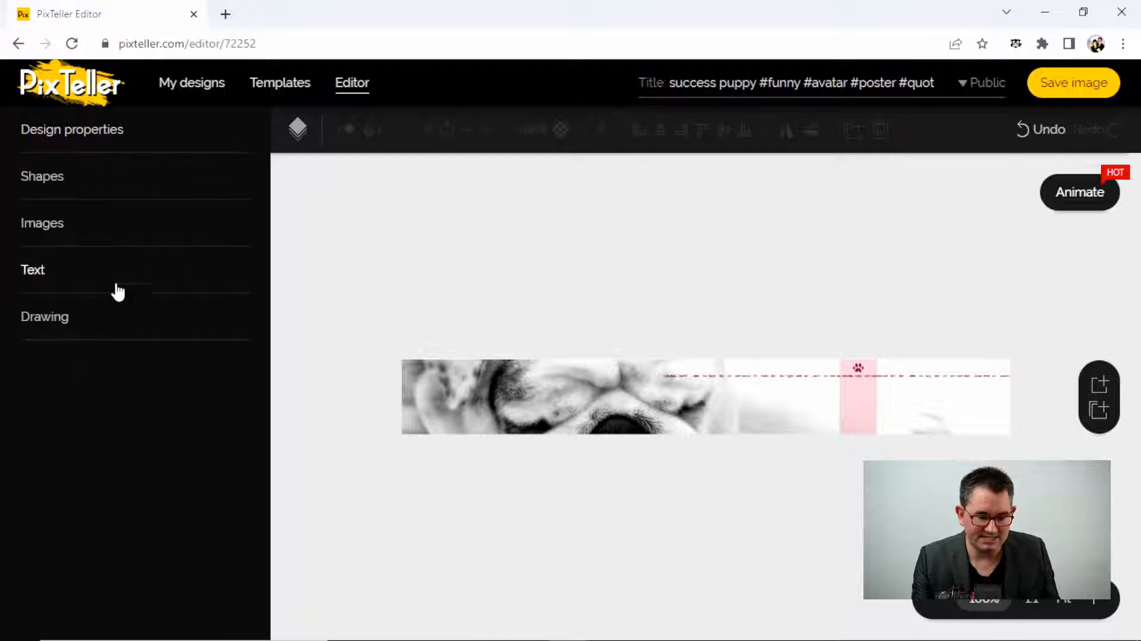
click(56, 177)
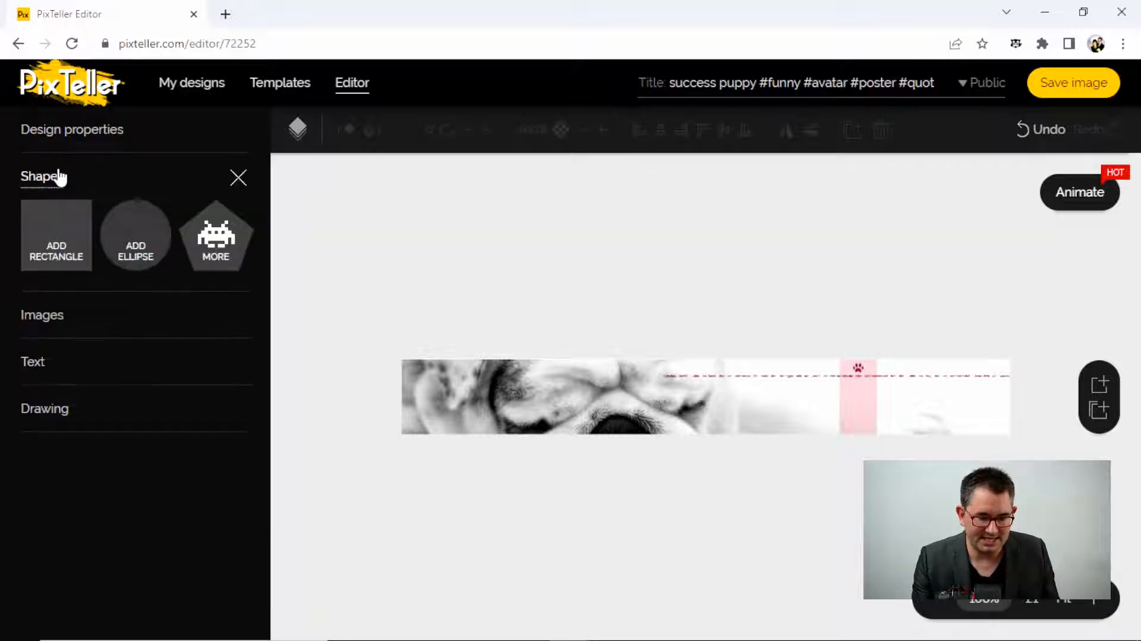
click(82, 138)
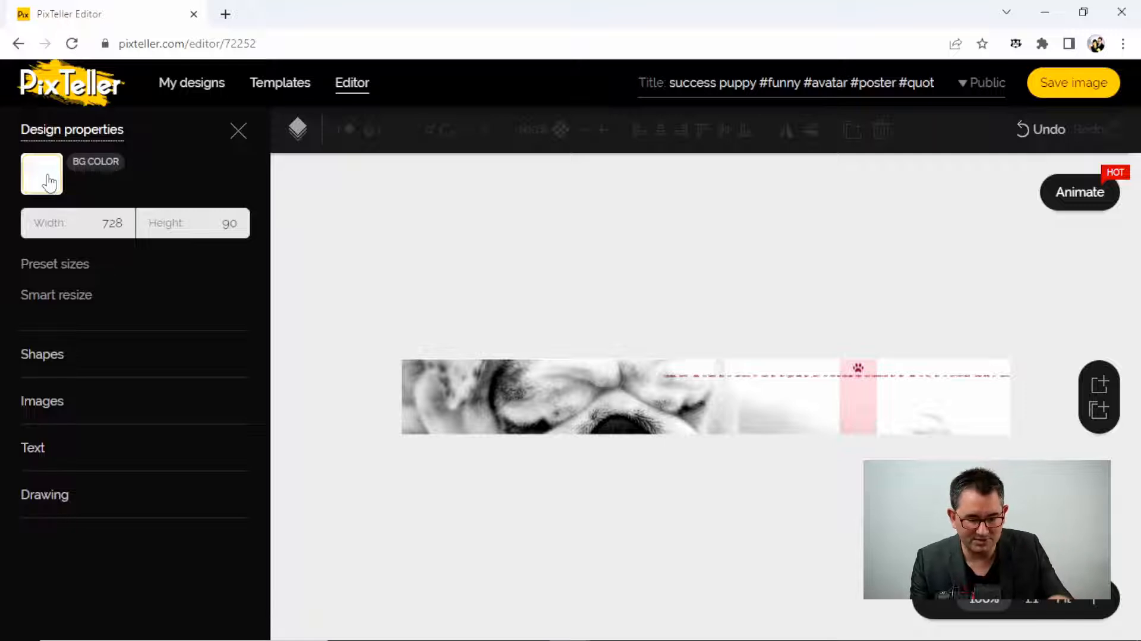
click(58, 271)
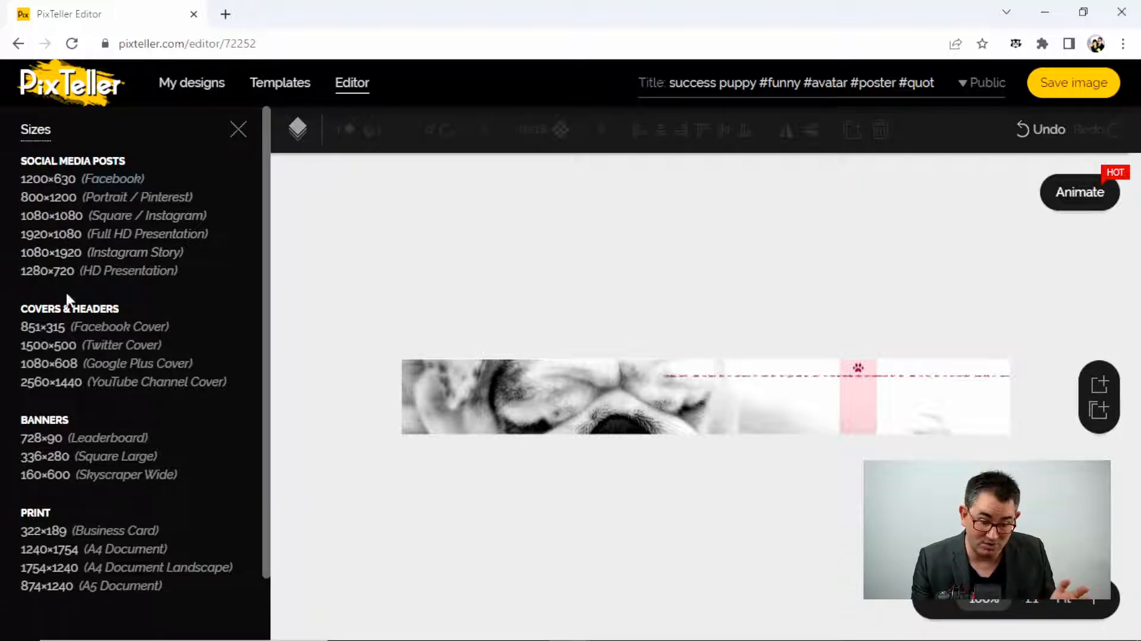
click(45, 347)
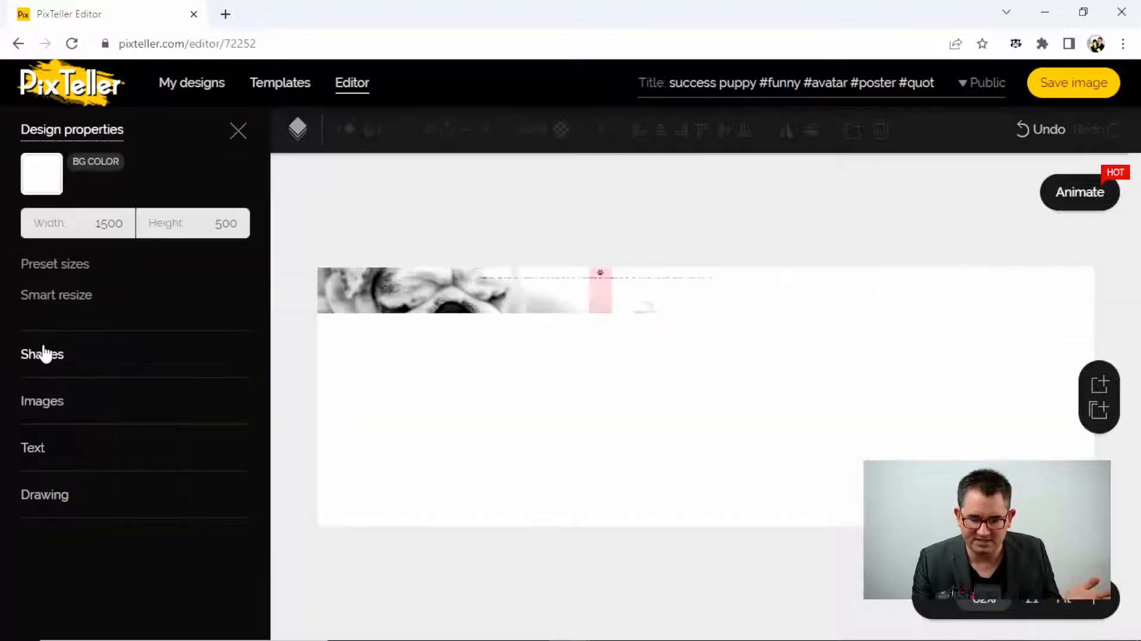
Step: Enlarge the bulldog image to about 1479×531 and shift it up to about X 1, Y -15 to fill the cover
click(581, 287)
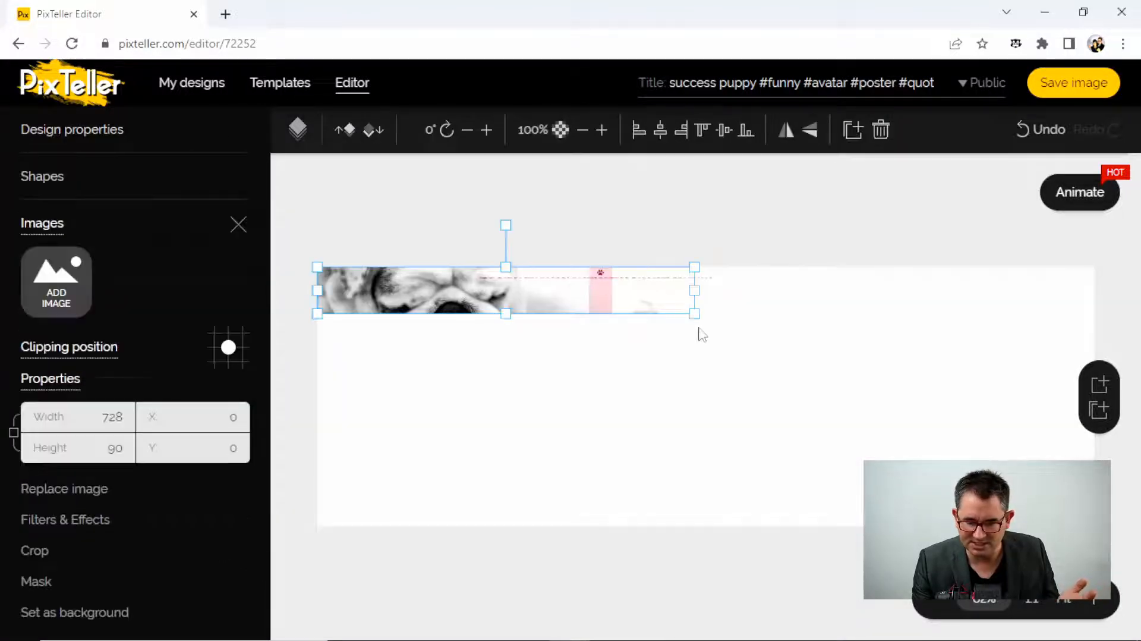
drag(694, 313, 1082, 361)
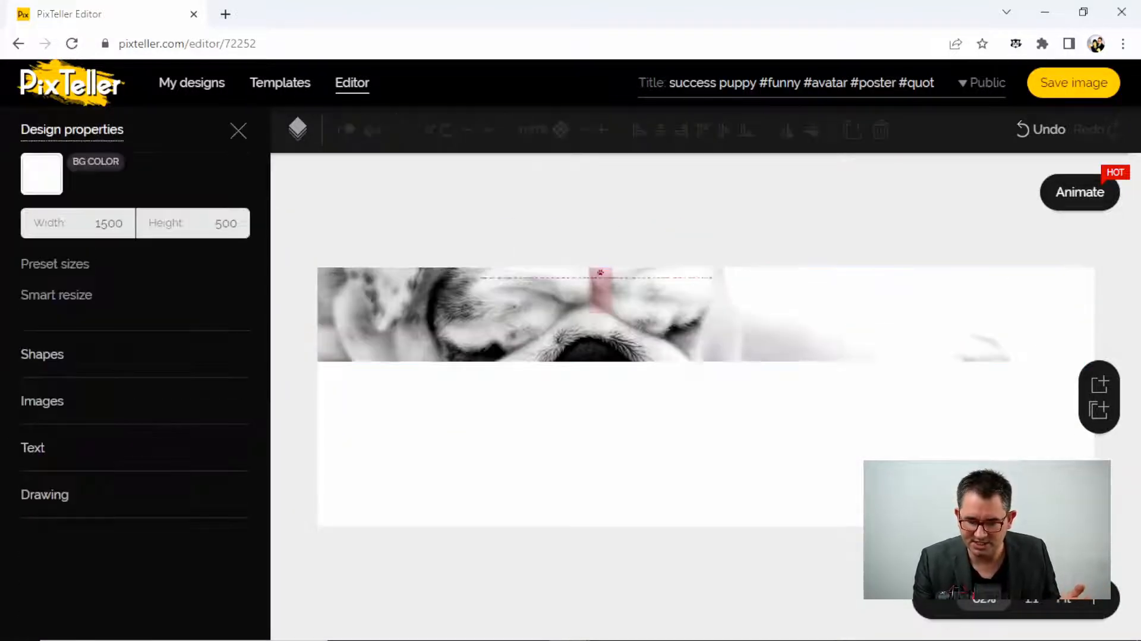
click(761, 310)
drag(700, 362, 703, 542)
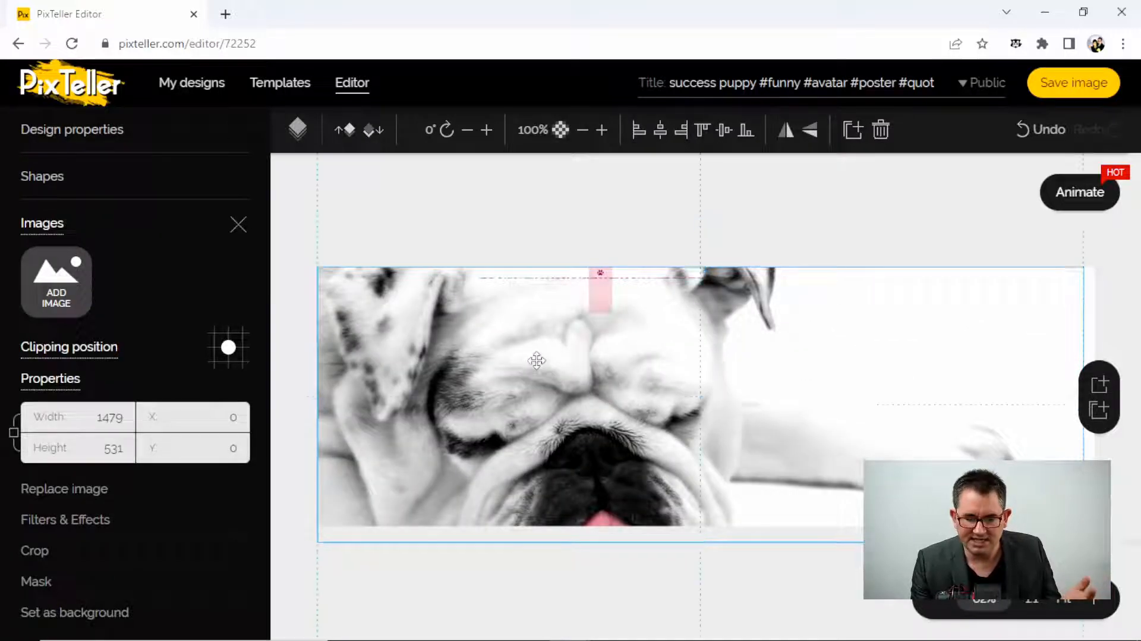
drag(536, 364, 537, 357)
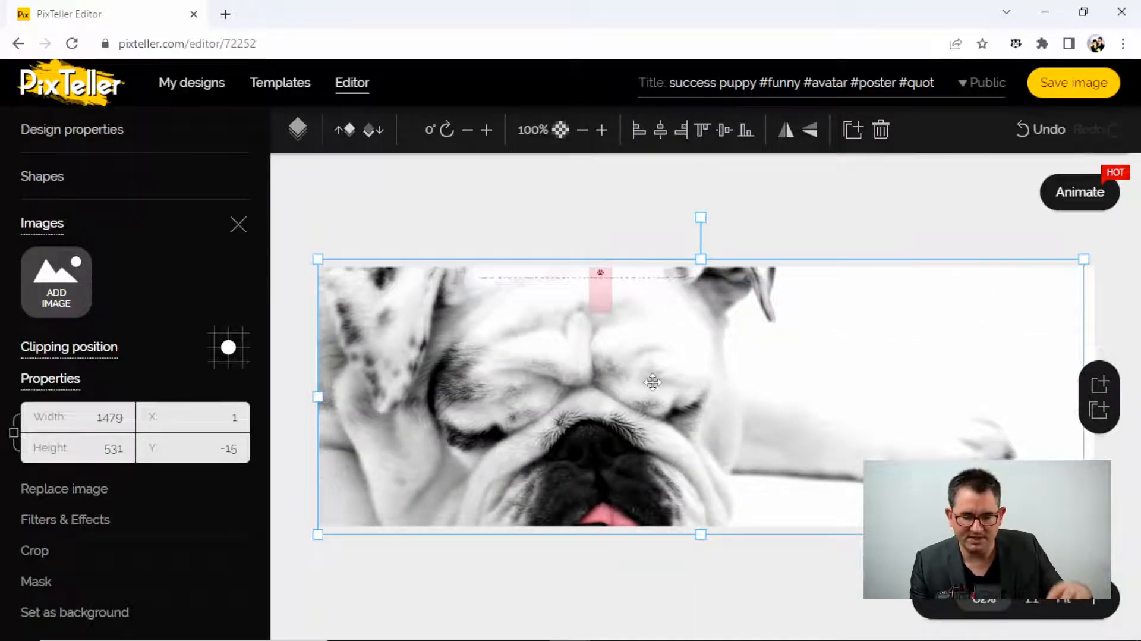
Step: Enlarge the pink rectangle to about 201×402 and place it in the empty area beside the bulldog's head
drag(605, 269, 889, 300)
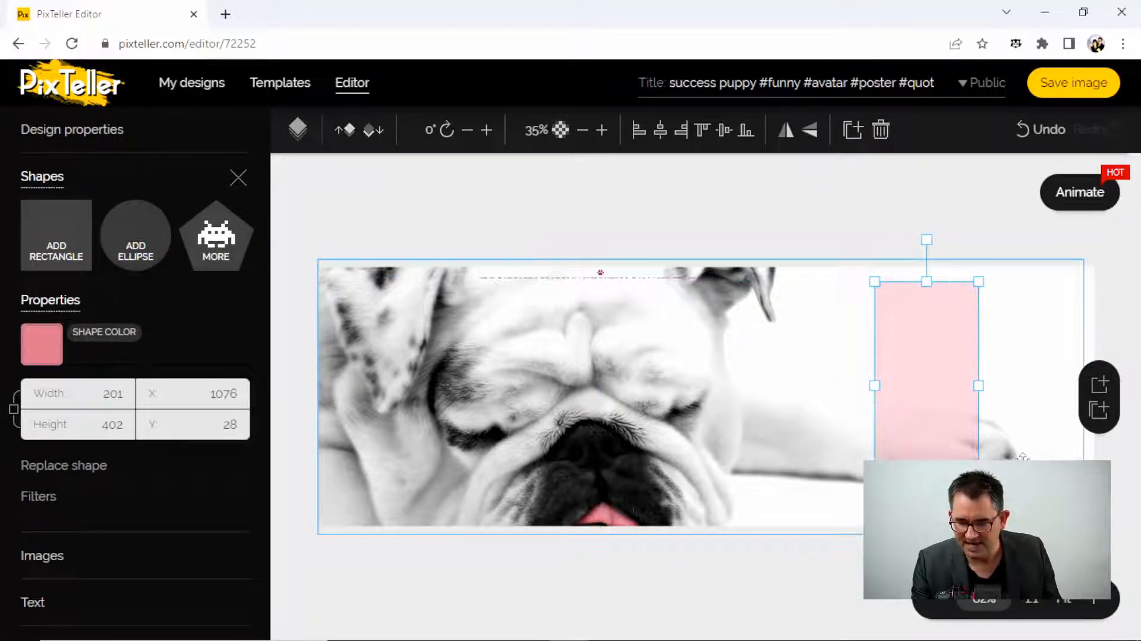
drag(889, 387, 920, 392)
click(603, 277)
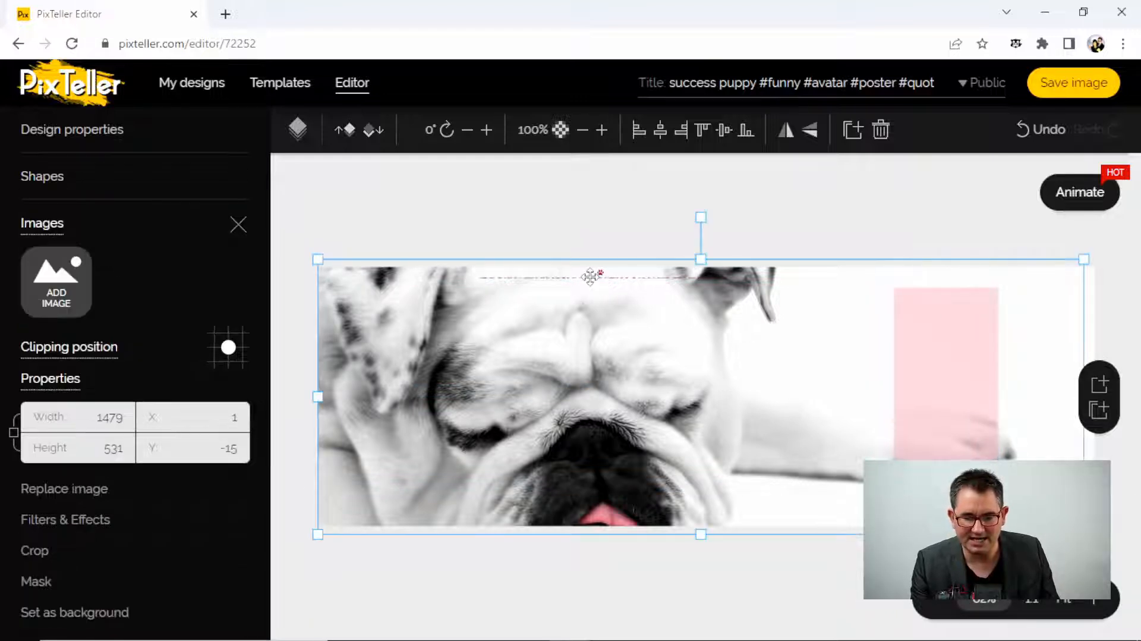
click(443, 186)
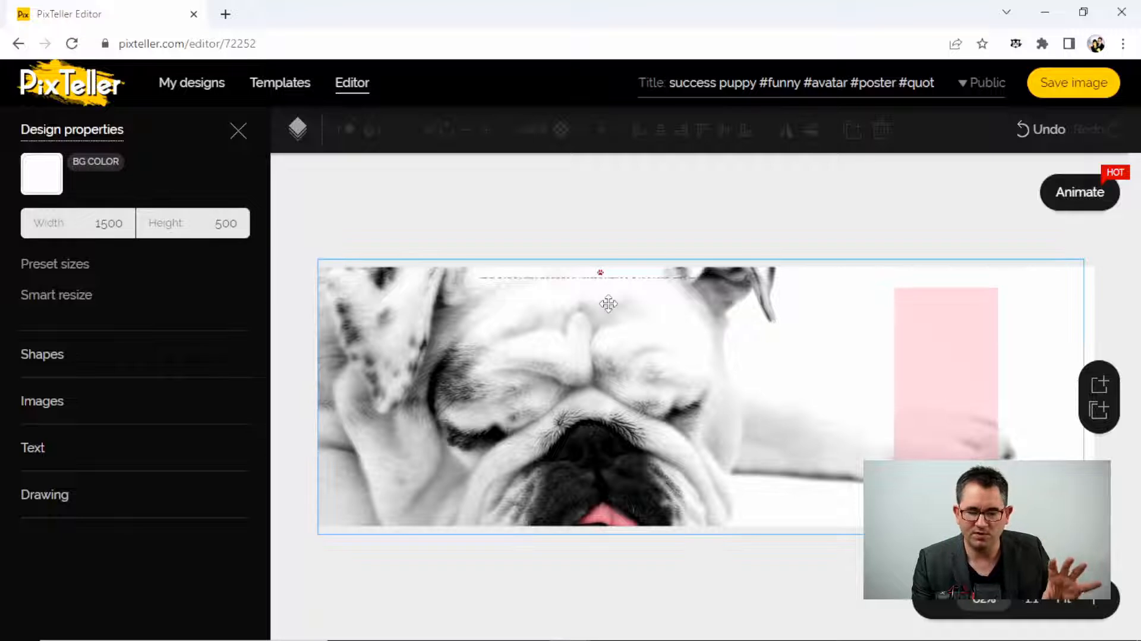
Step: Undo the rectangle, image and canvas size changes back to the 1080×1080 square quote design
click(65, 268)
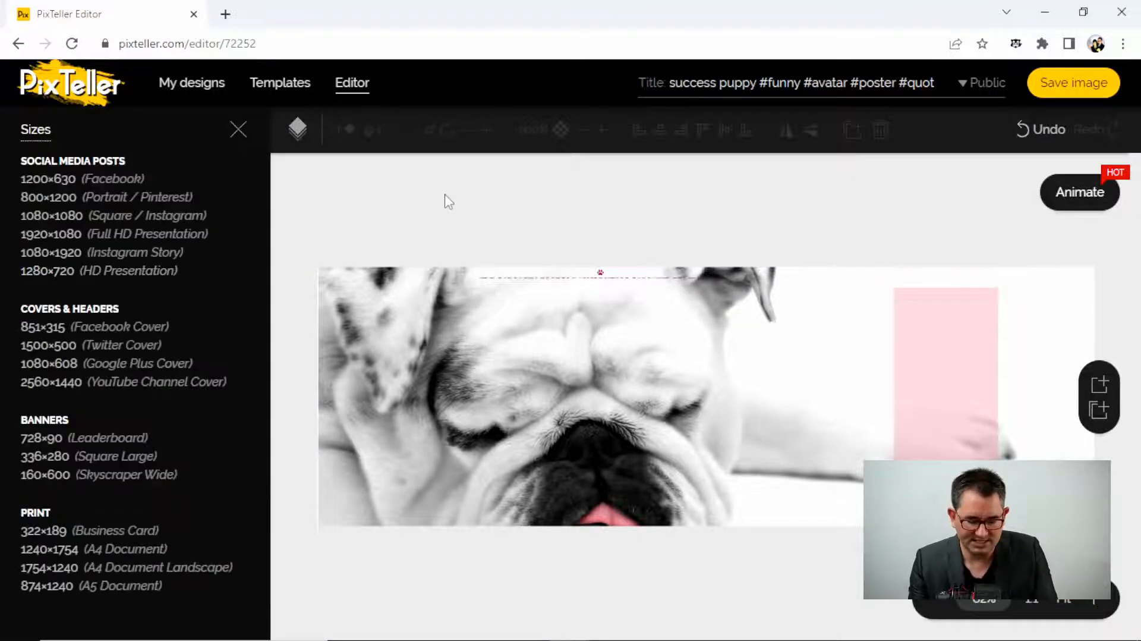
key(ctrl+z)
key(ctrl+z)
key(ctrl+z)
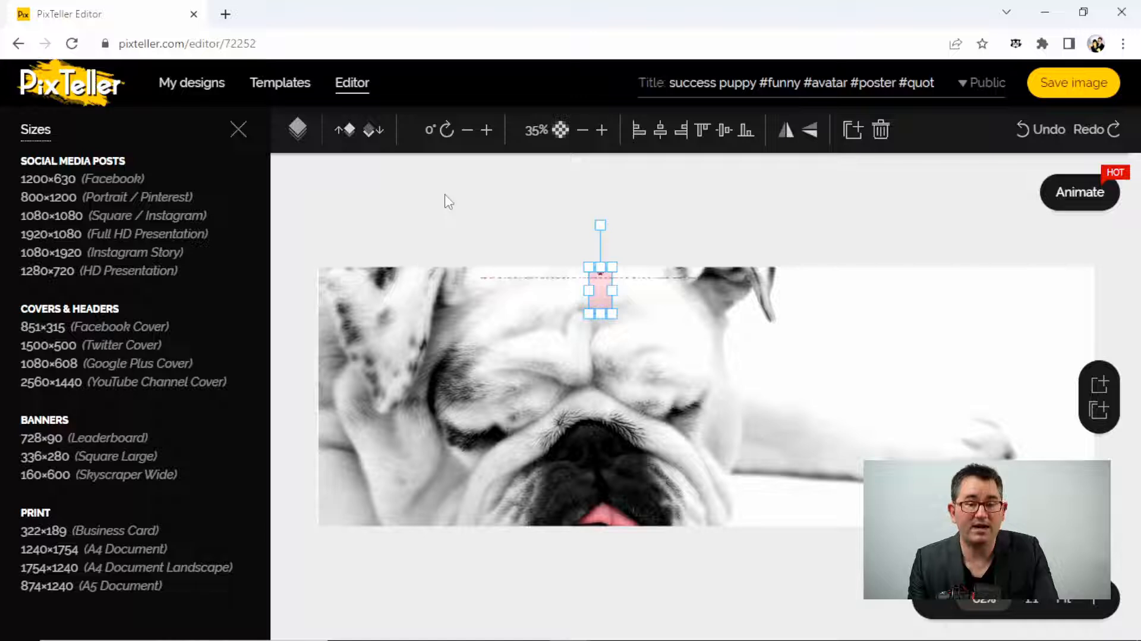
key(ctrl+z)
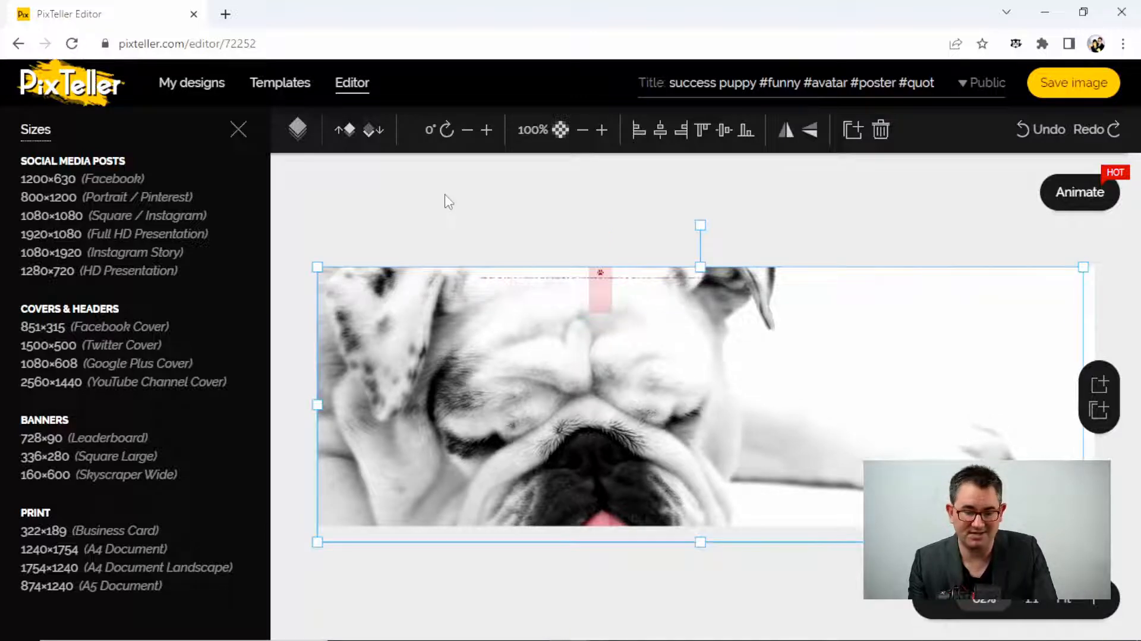
key(ctrl+z)
key(ctrl+z)
key(ctrl+z)
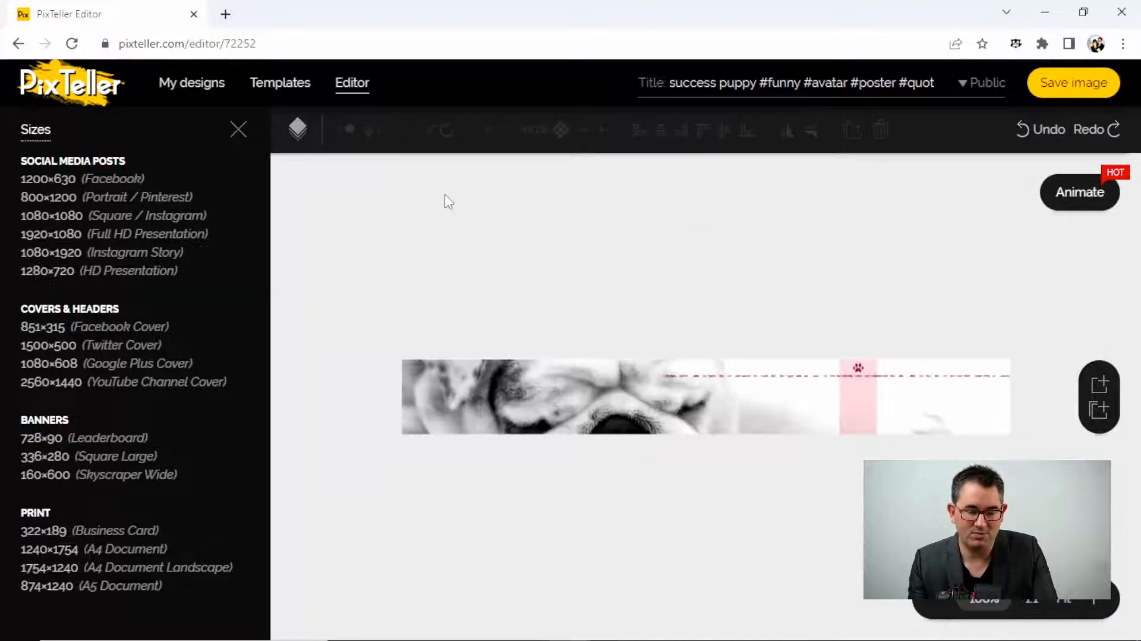
key(ctrl+z)
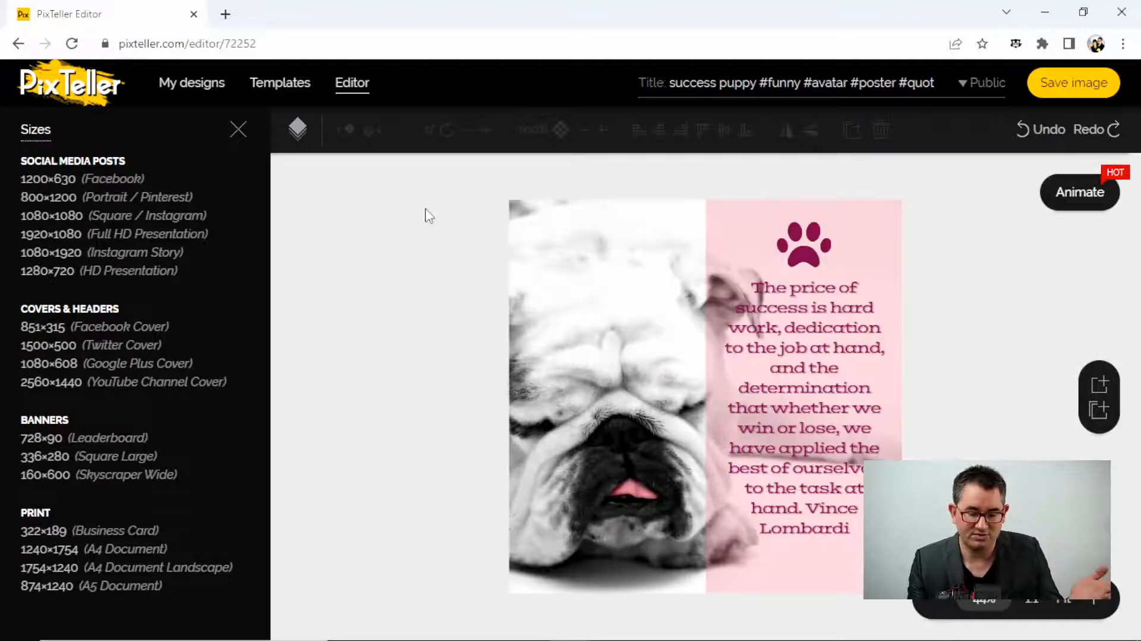
Step: Change the design's canvas to the 322×189 Business Card preset size
click(388, 248)
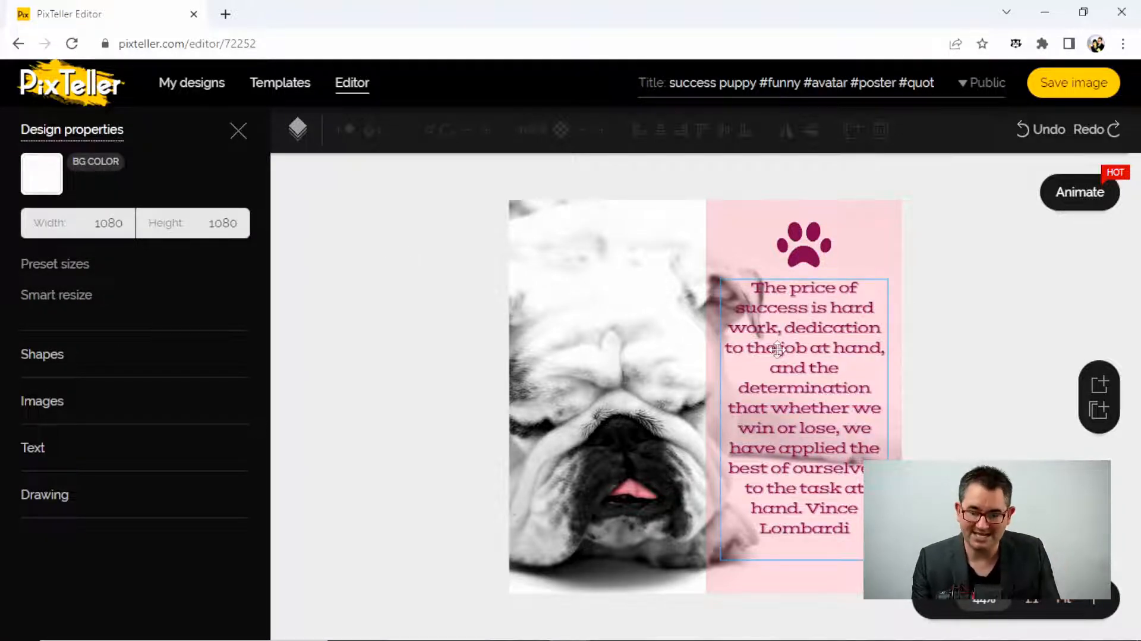
click(76, 266)
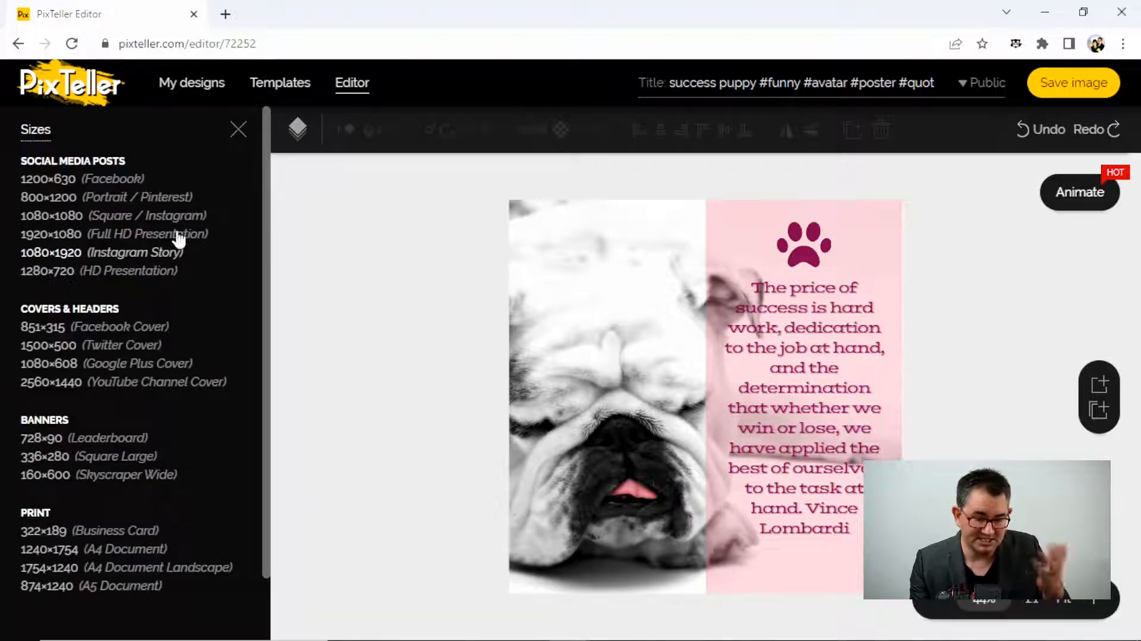
scroll(263, 232, down, 1)
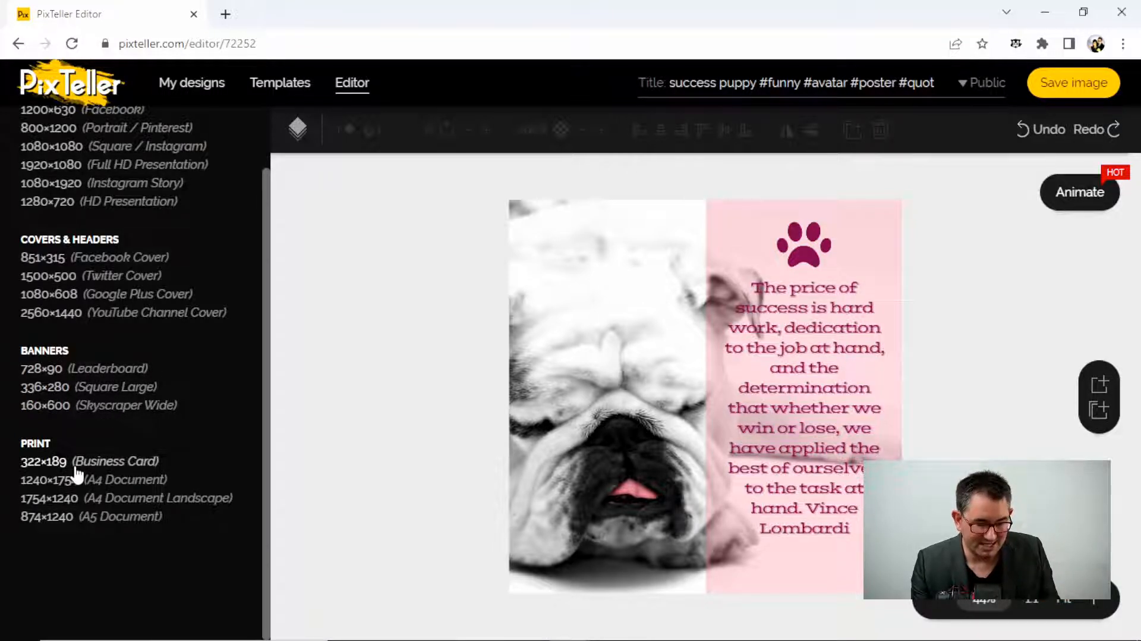
click(42, 463)
Step: Shrink the bulldog image to about 322×218 and position it at about X 0, Y -14 across the card's full width
click(705, 405)
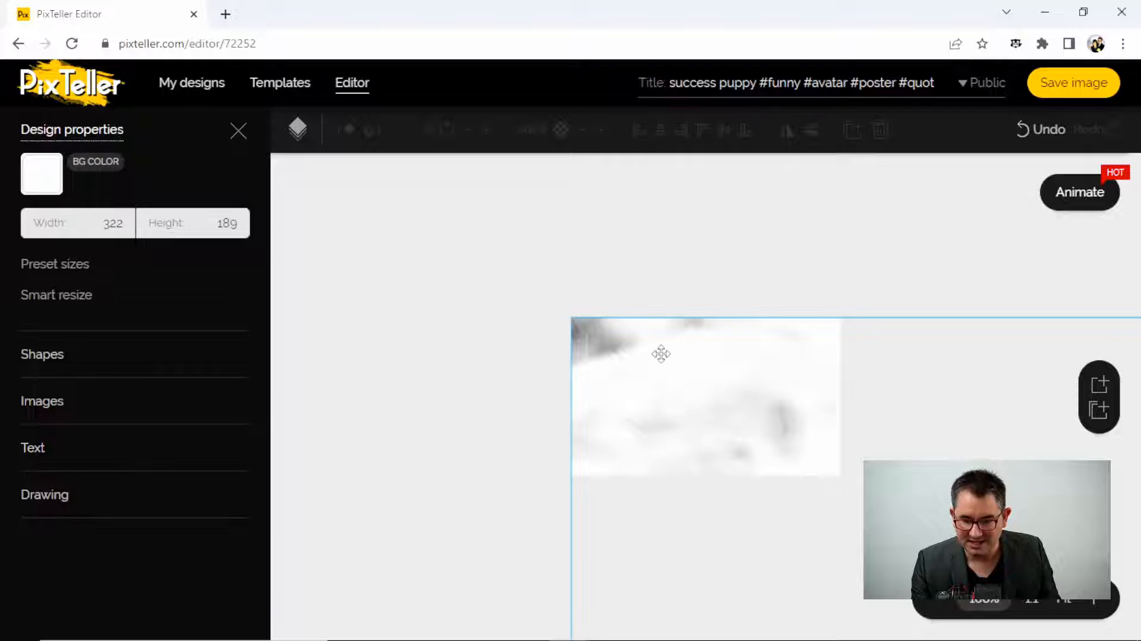
drag(571, 319, 749, 501)
drag(884, 489, 597, 276)
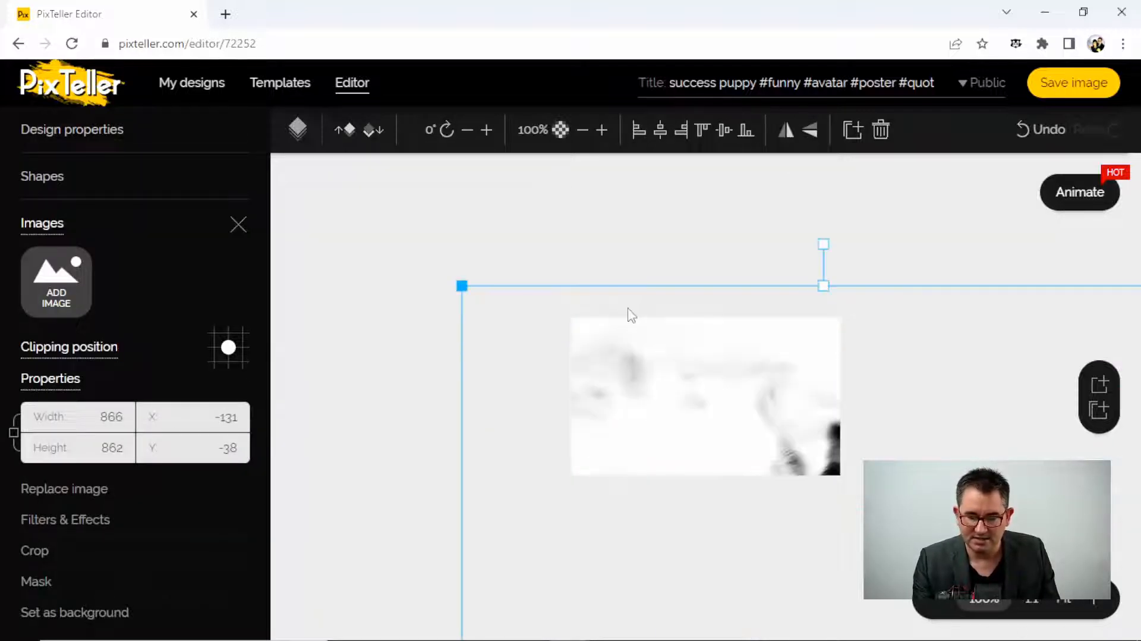
drag(462, 287, 665, 438)
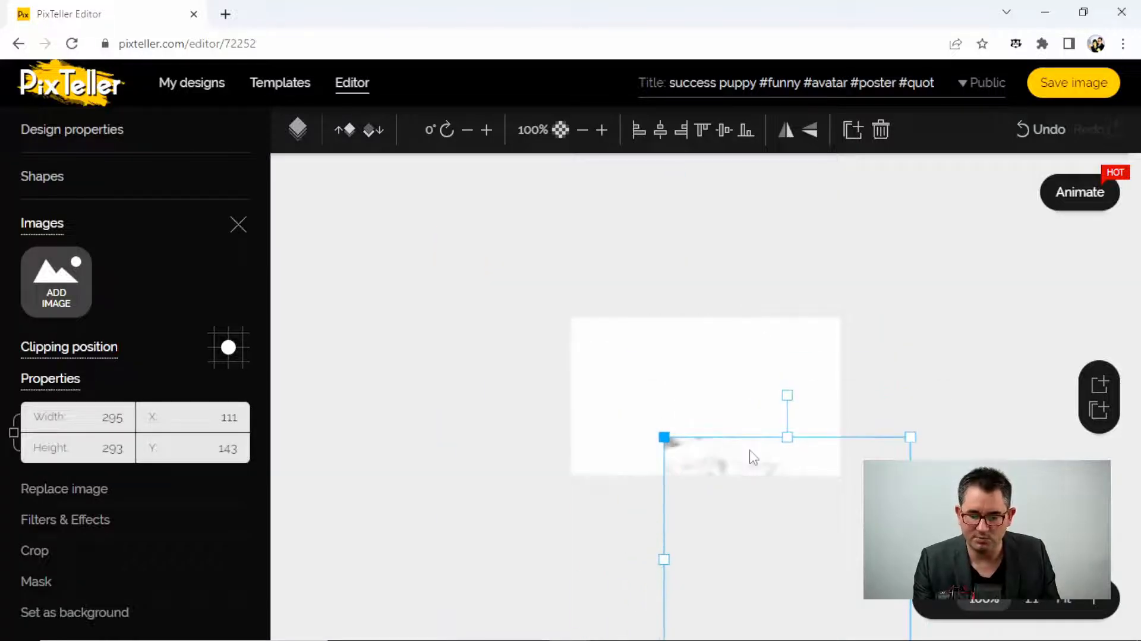
drag(764, 471, 683, 345)
drag(564, 271, 628, 330)
drag(743, 388, 682, 360)
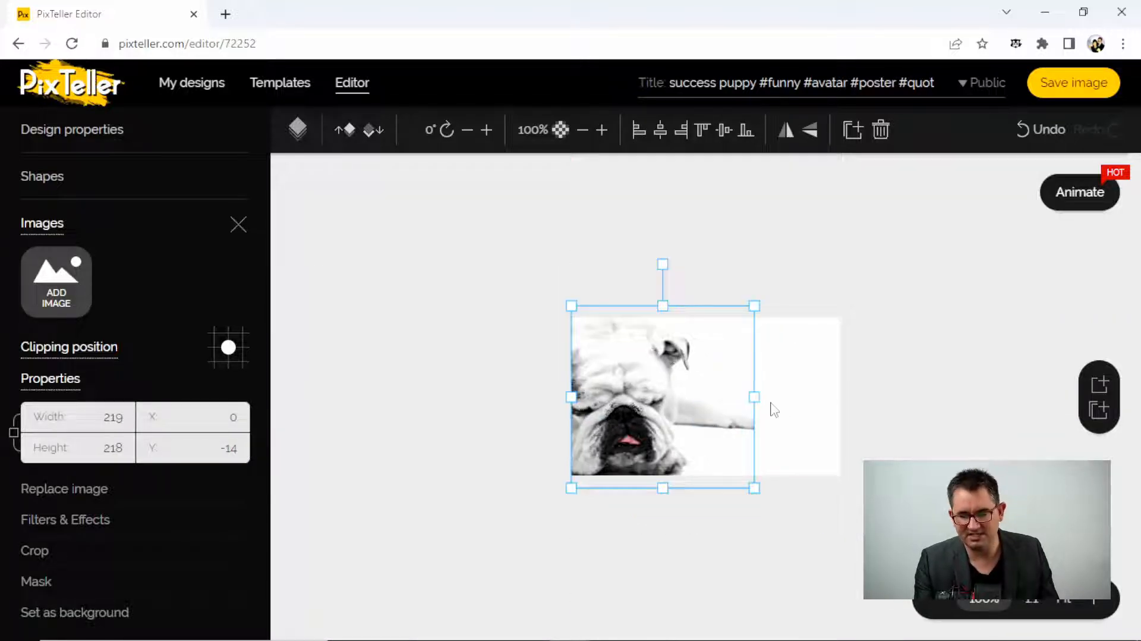
drag(754, 397, 840, 395)
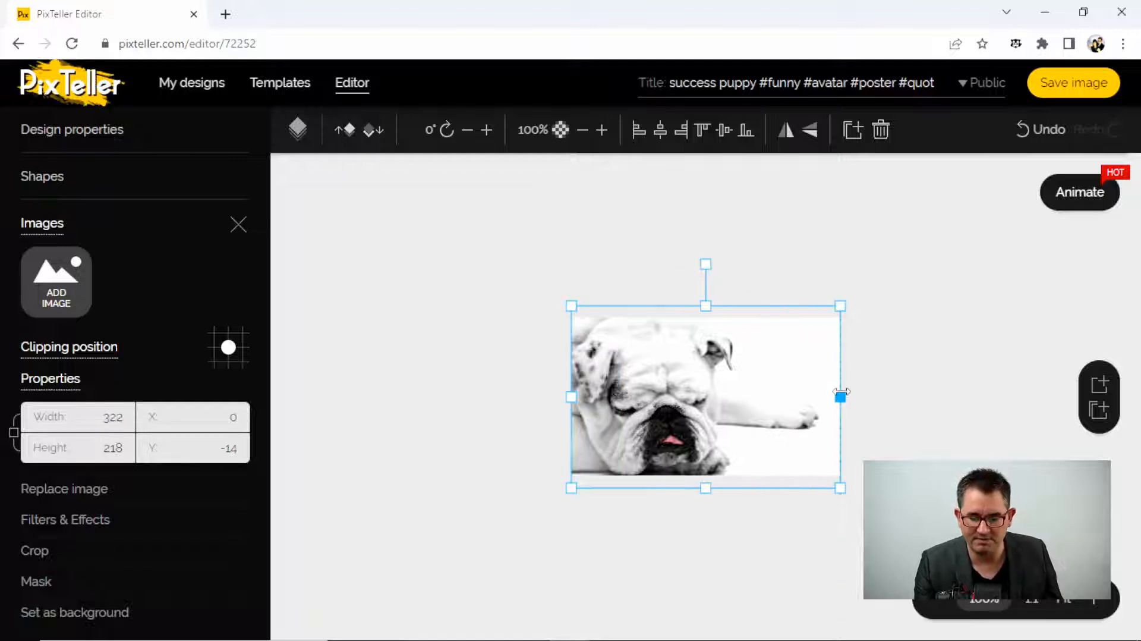
click(890, 391)
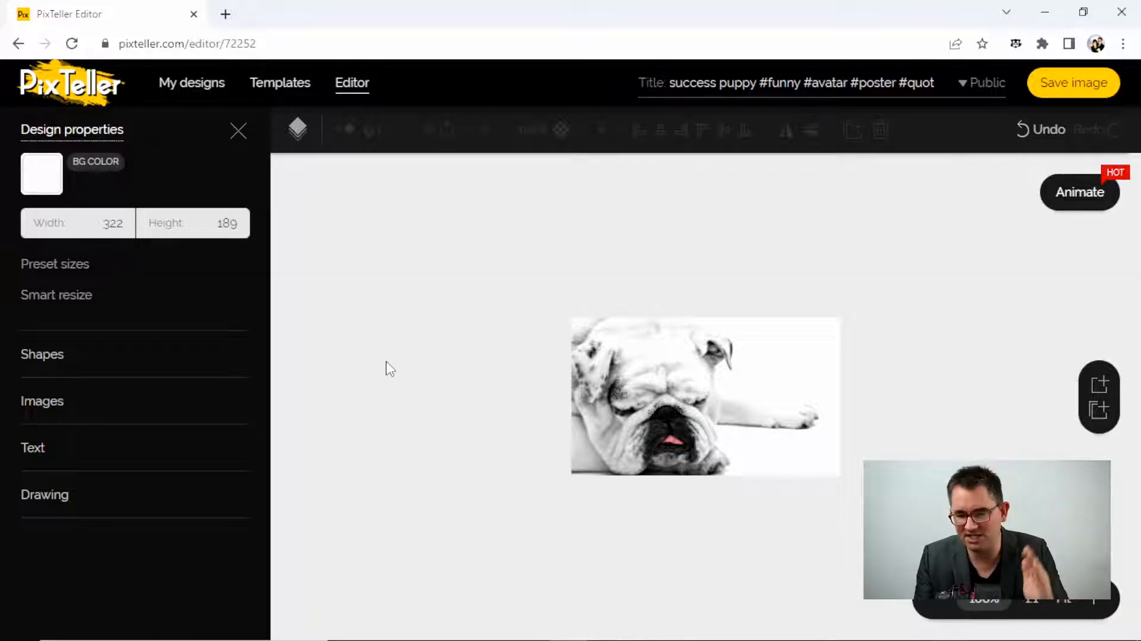
Step: Add a 100×100 rectangle and move it to about X 200, Y 5, beside the bulldog's head
click(43, 359)
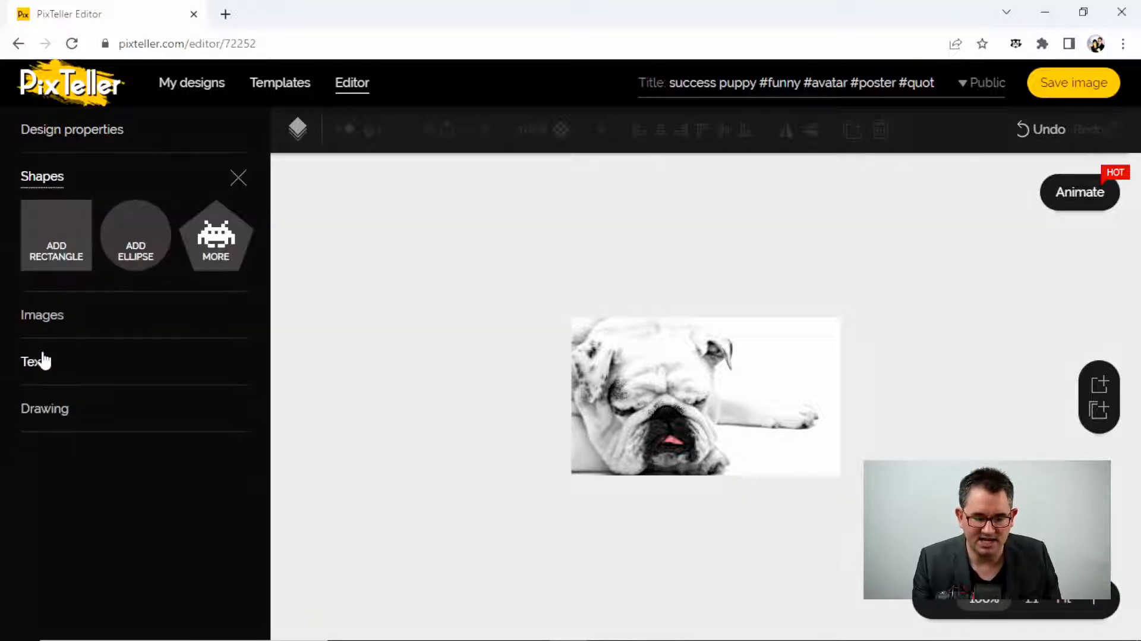
click(65, 246)
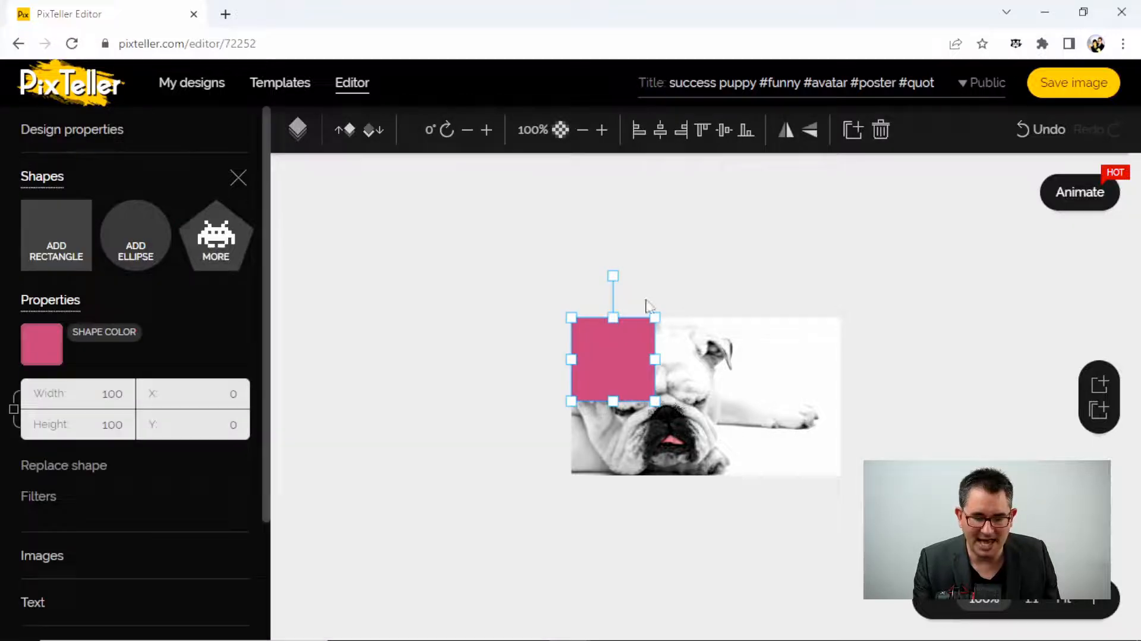
drag(627, 356, 800, 362)
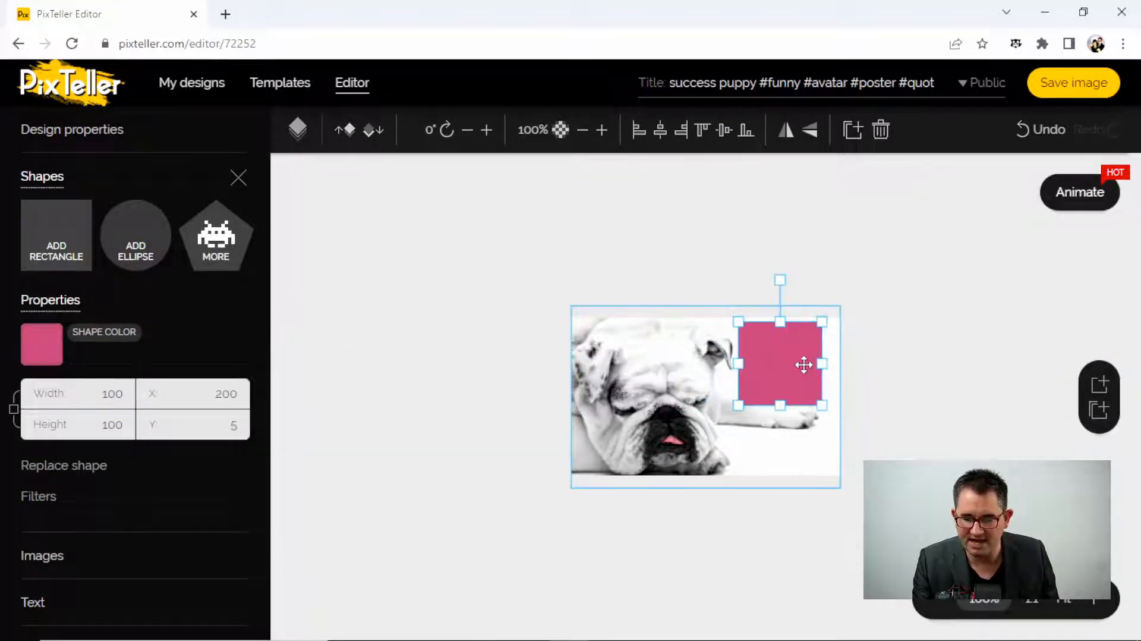
click(933, 390)
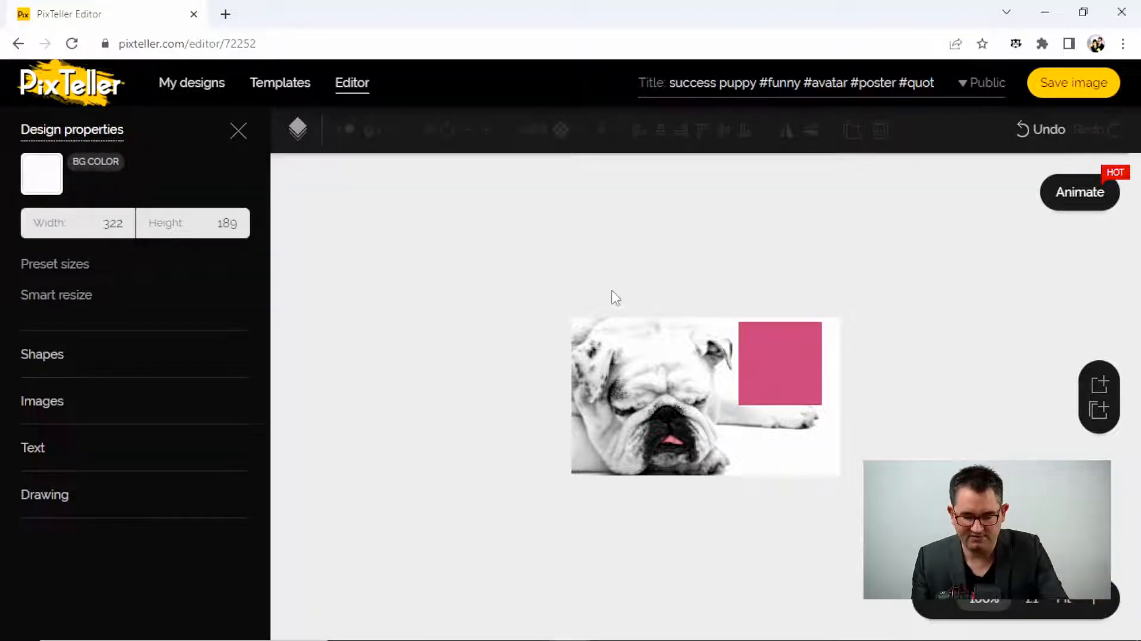
Step: Undo the added rectangle, the image adjustments and the business card resize
key(ctrl+z)
key(ctrl+z)
key(ctrl+z)
key(ctrl+z)
key(ctrl+z)
key(ctrl+z)
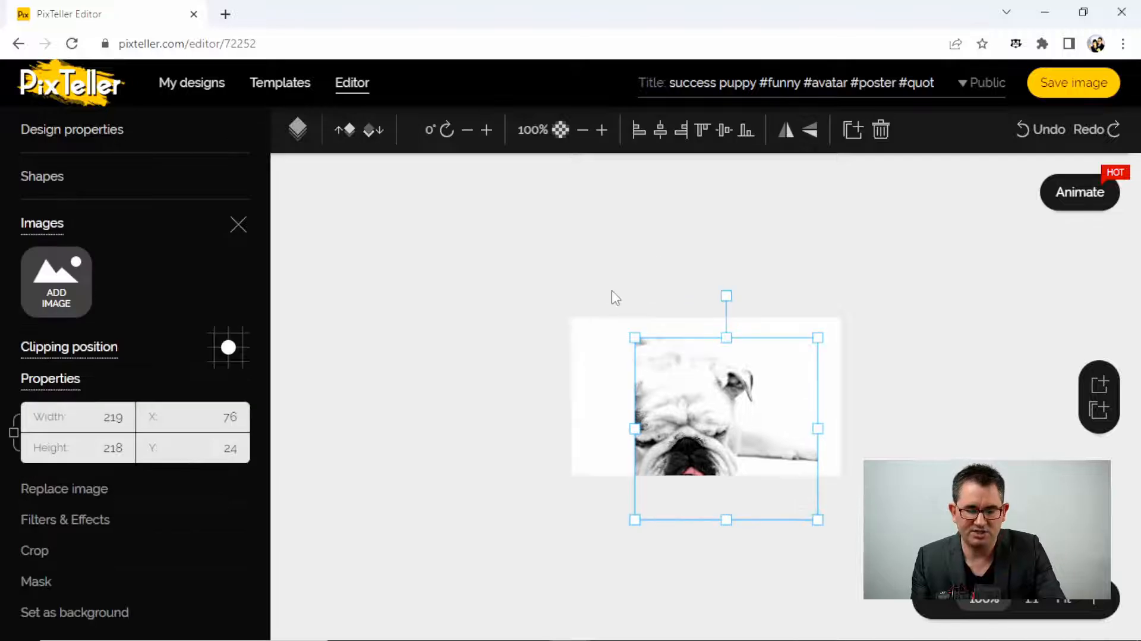
key(ctrl+z)
key(ctrl+z)
key(ctrl+z)
key(ctrl+z)
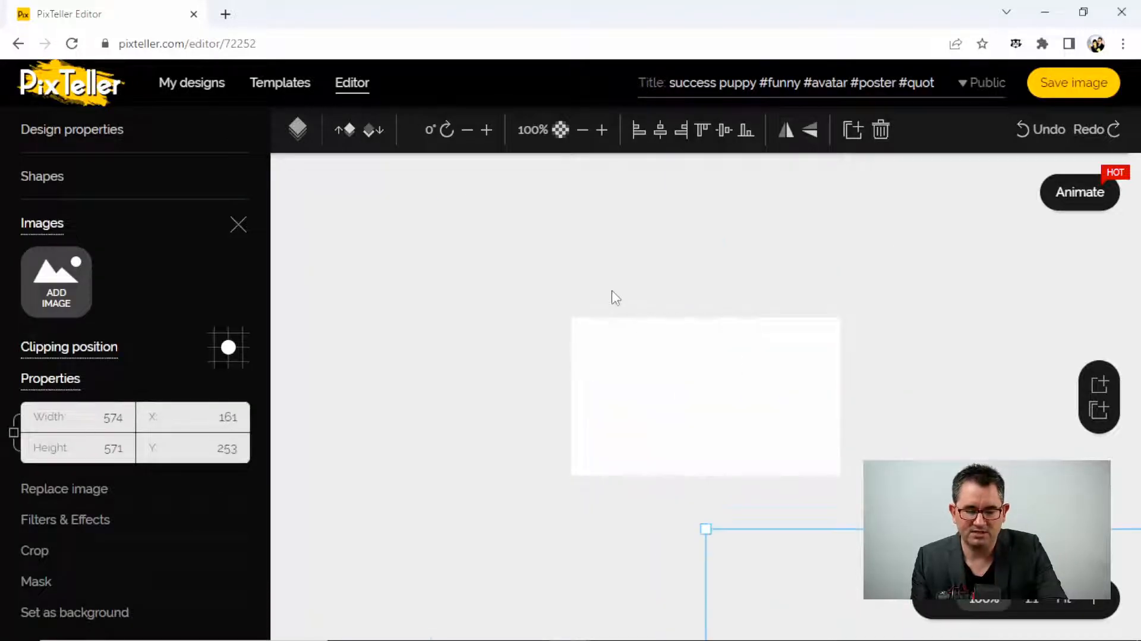
key(ctrl+z)
key(ctrl+z)
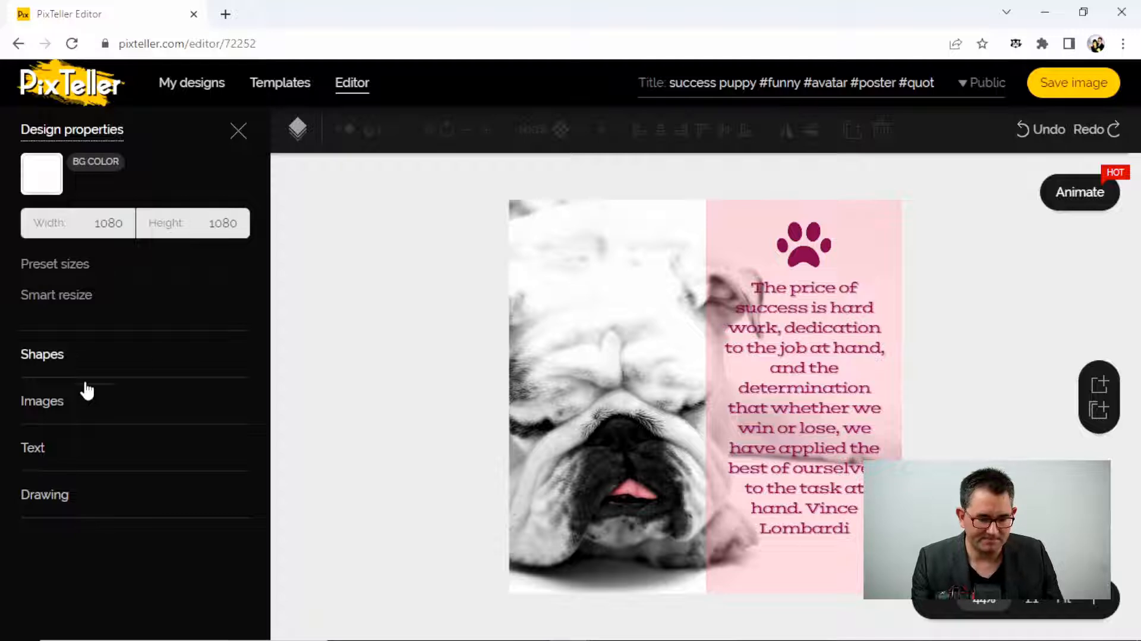
Step: Delete the bulldog image from the design and undo the deletion
click(70, 401)
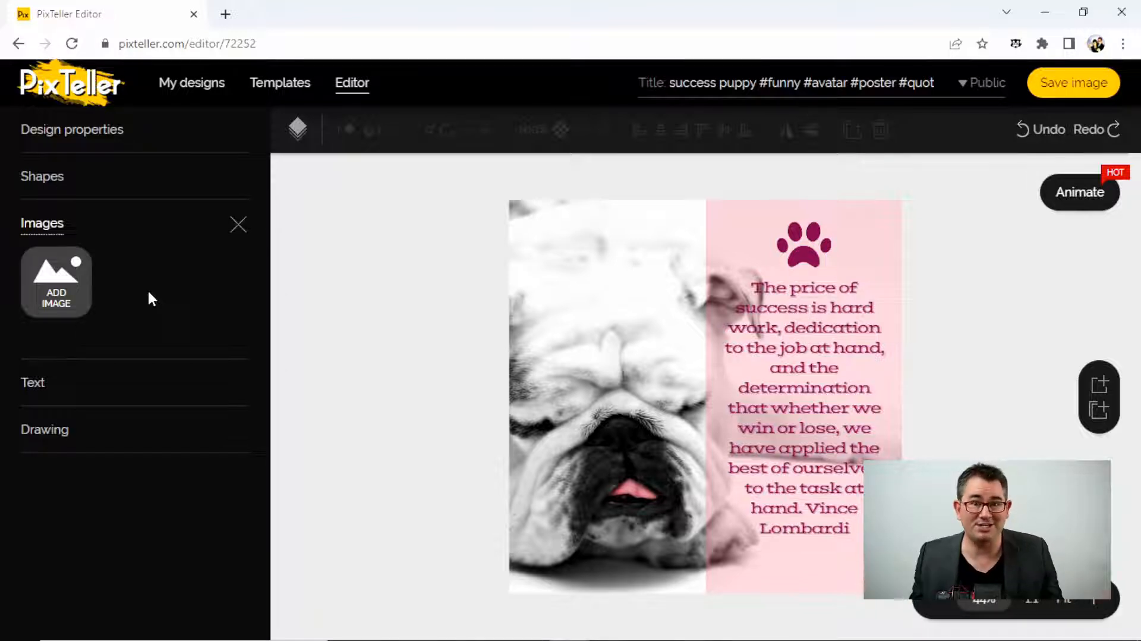
click(576, 340)
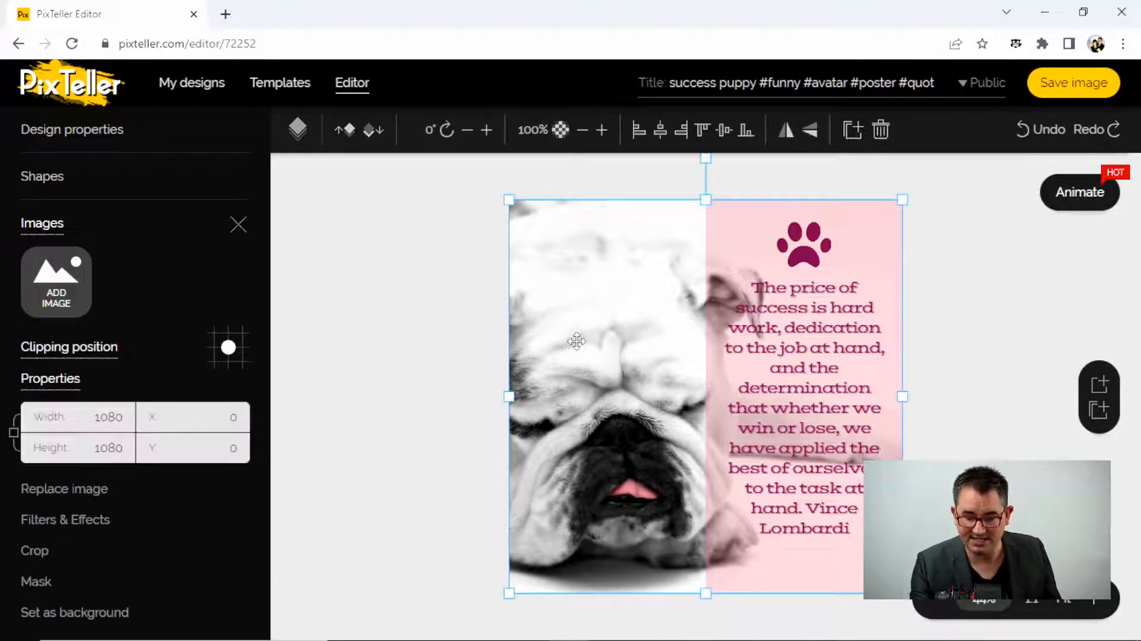
key(Delete)
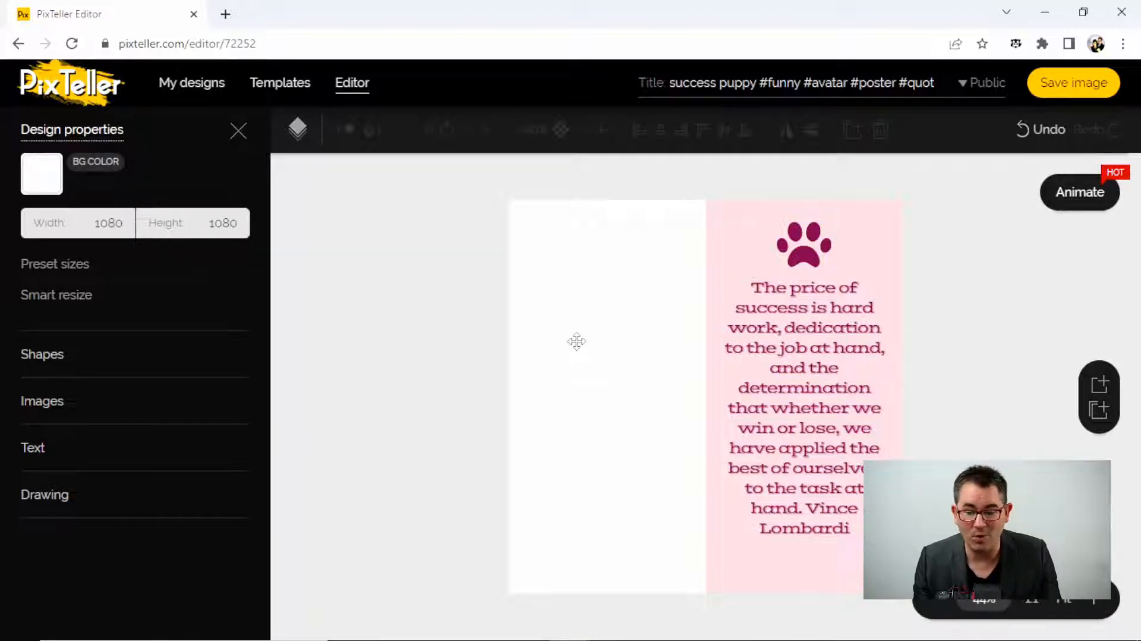
click(811, 233)
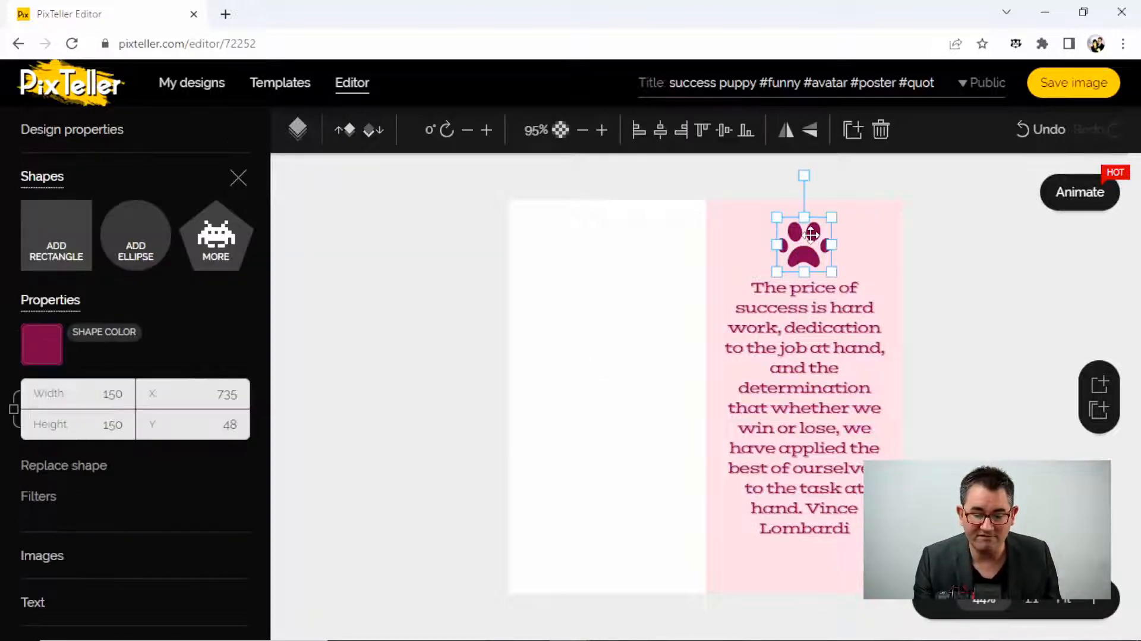
click(625, 280)
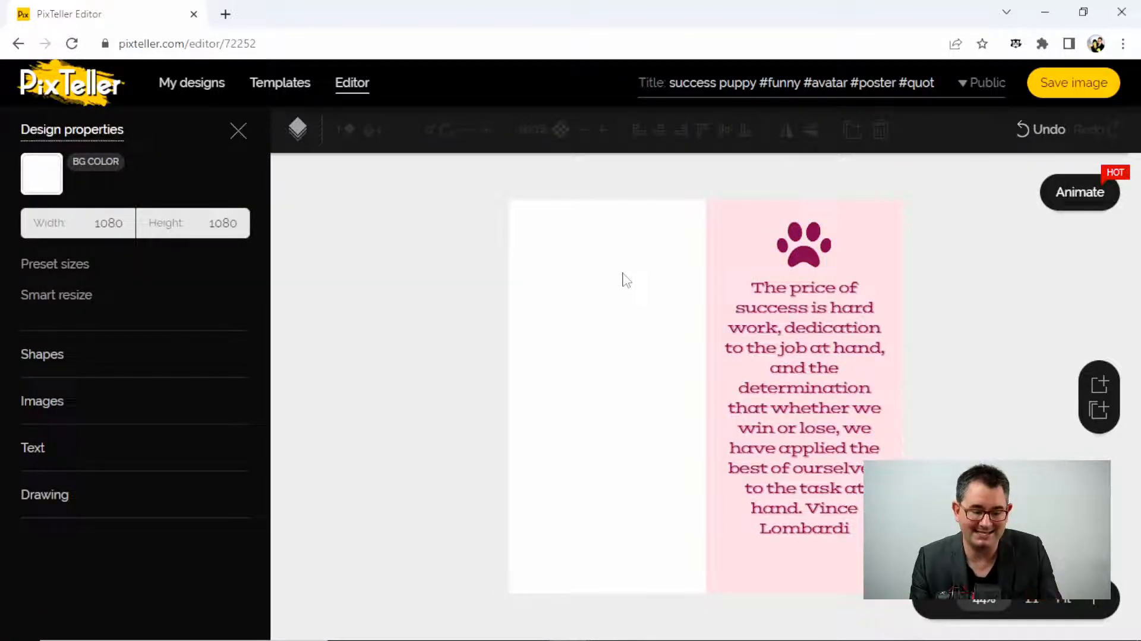
key(ctrl+z)
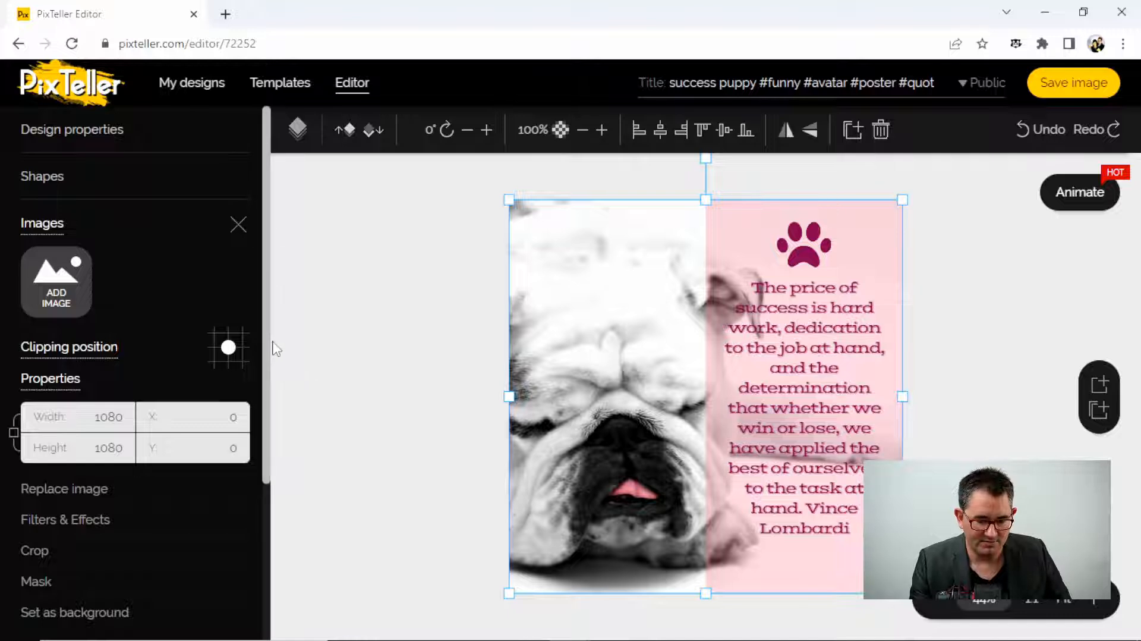
Step: Select the quote text and change its colour to lime #CDDC39
scroll(269, 348, down, 1)
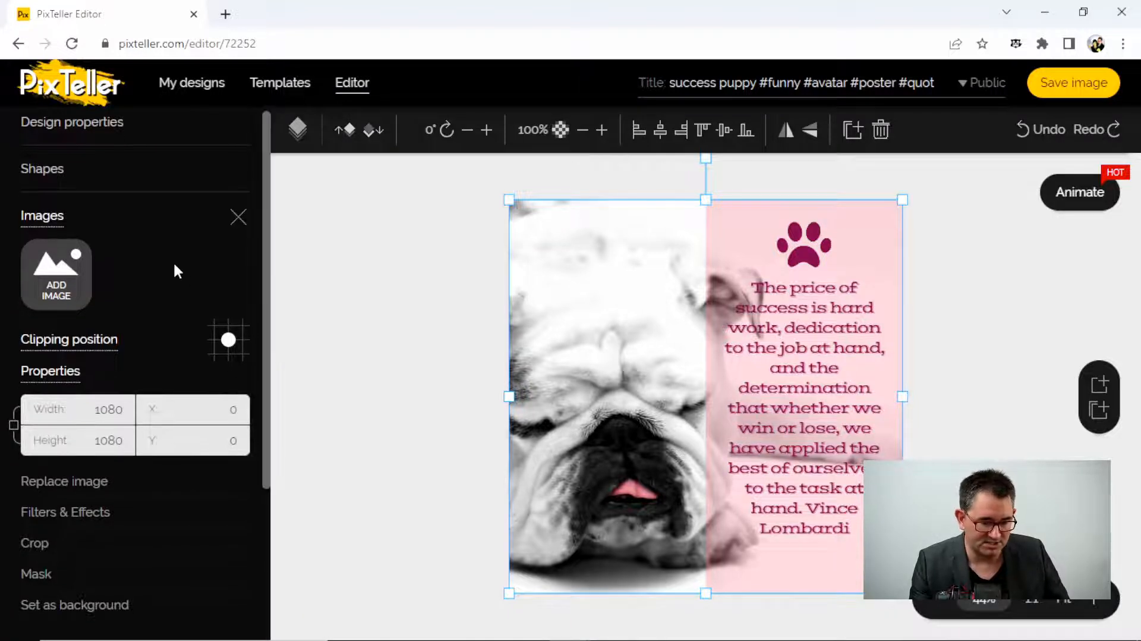
click(239, 218)
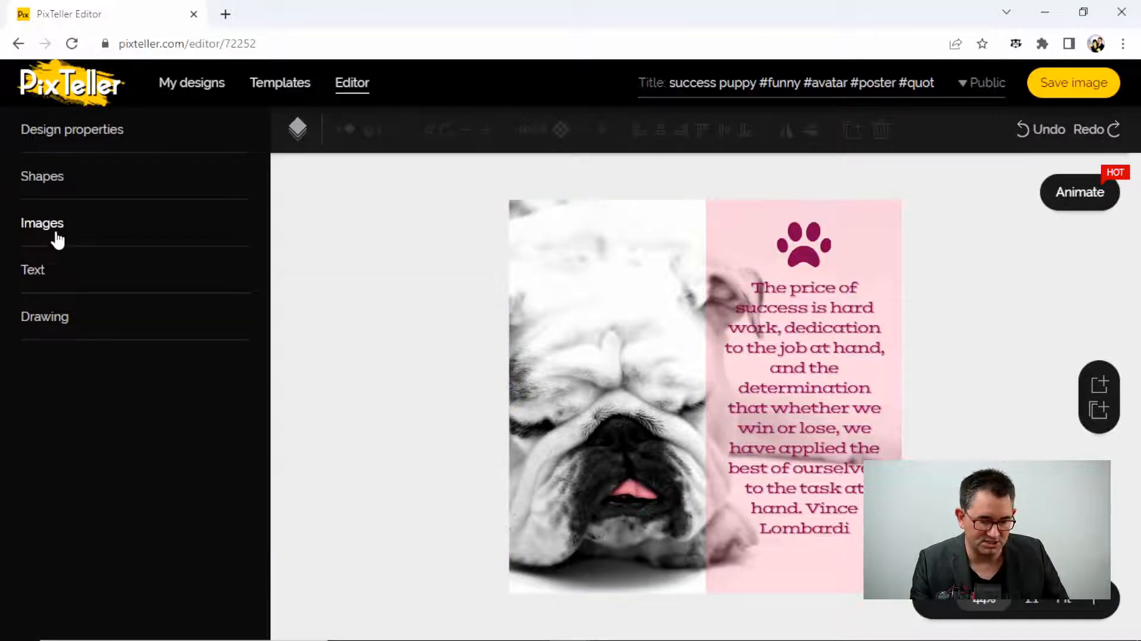
click(65, 269)
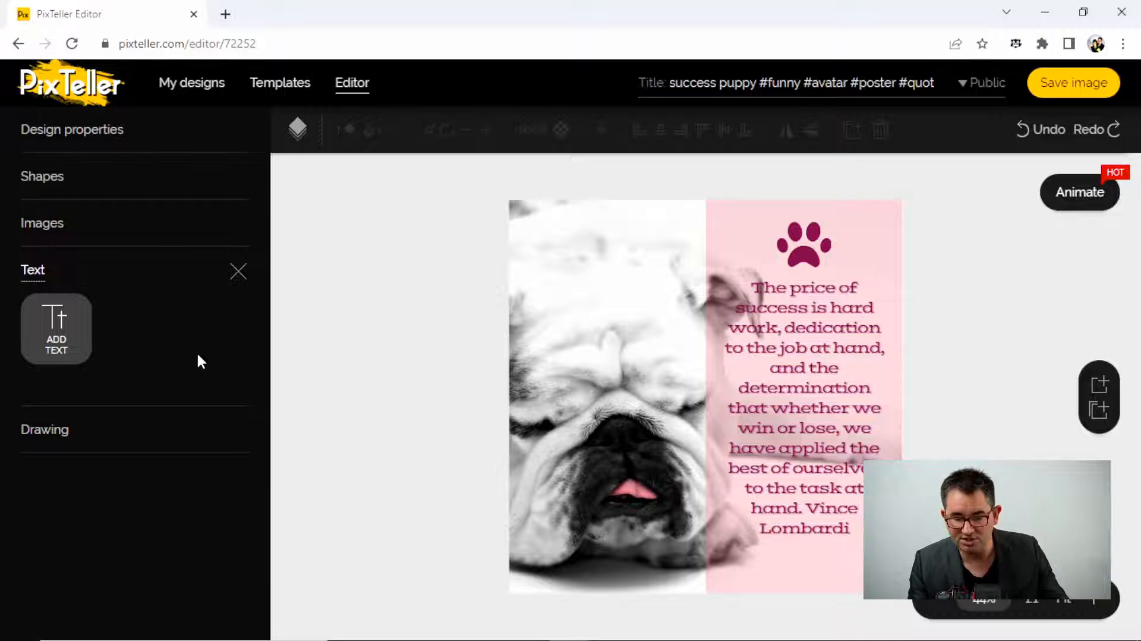
click(781, 317)
double_click(780, 317)
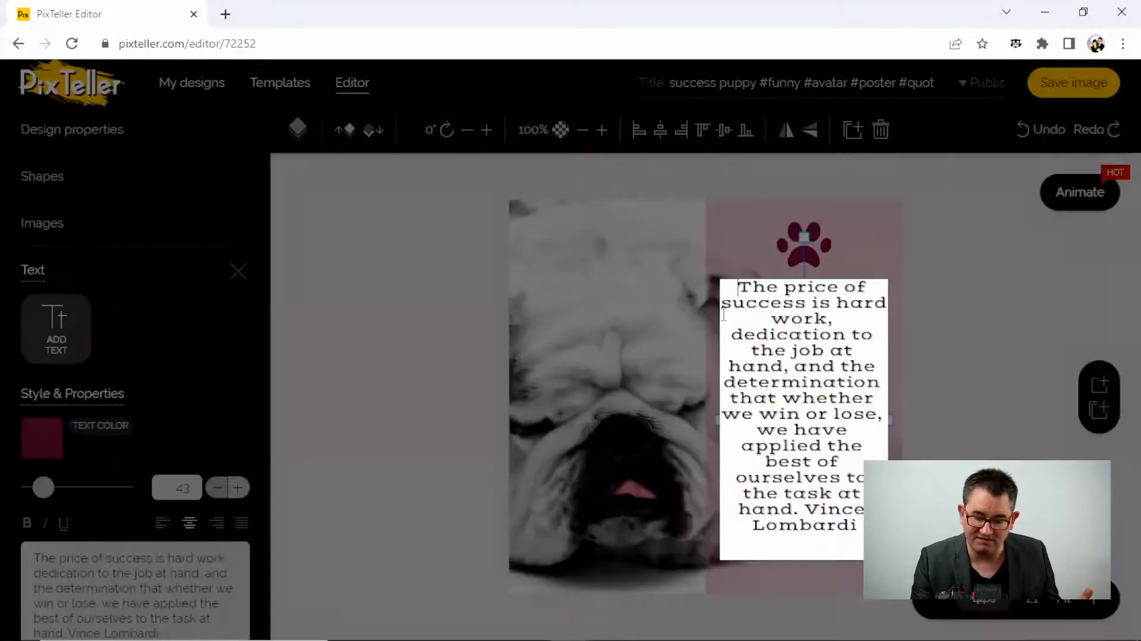
triple_click(780, 317)
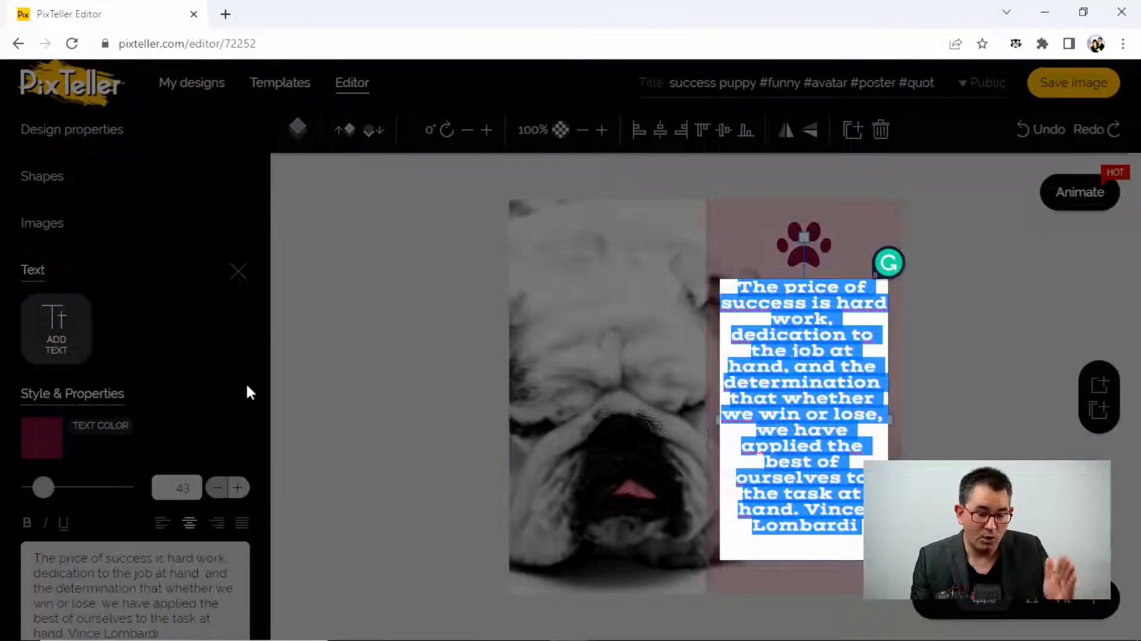
click(46, 444)
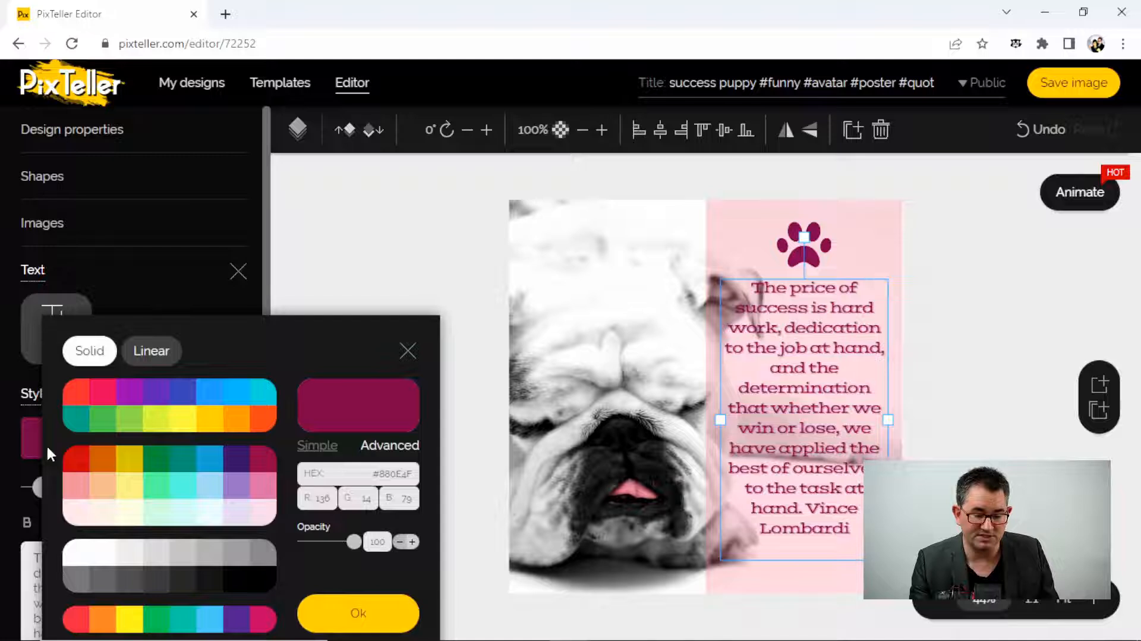
click(156, 423)
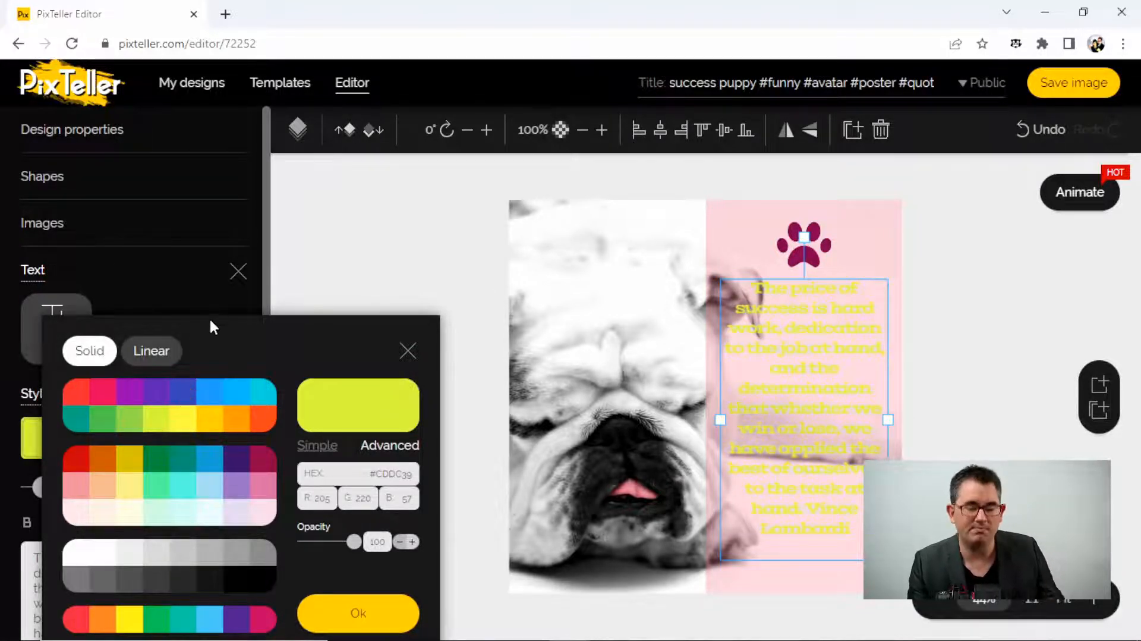
Step: Try purple #673AB7 for the quote text, and apply the pale pink #EBCBCE sampled from the design
click(156, 393)
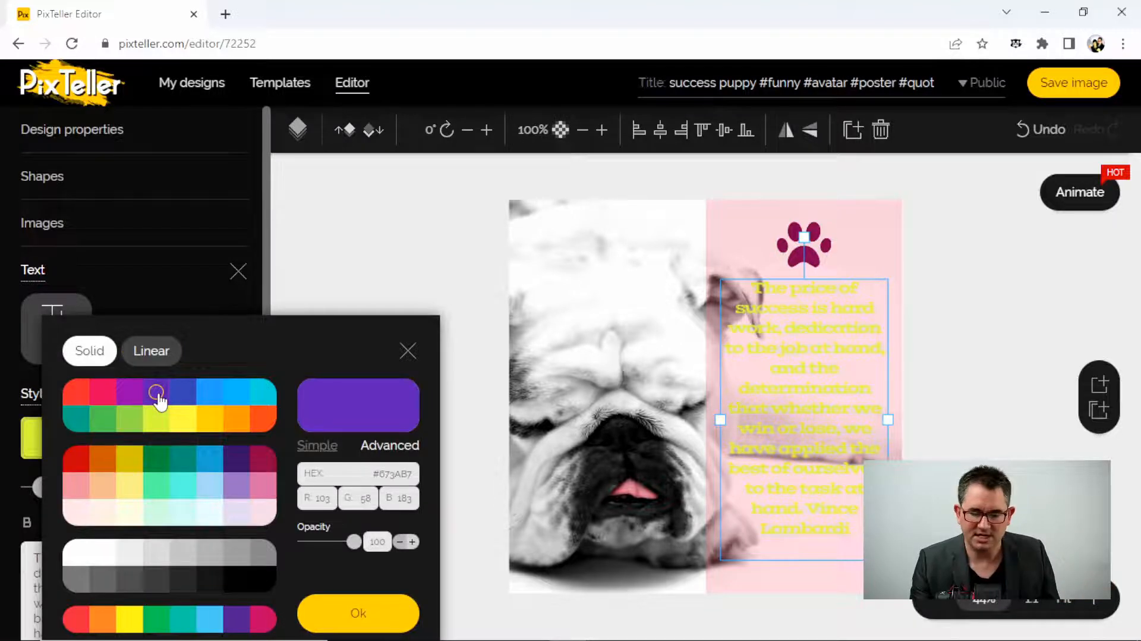
click(350, 220)
click(820, 247)
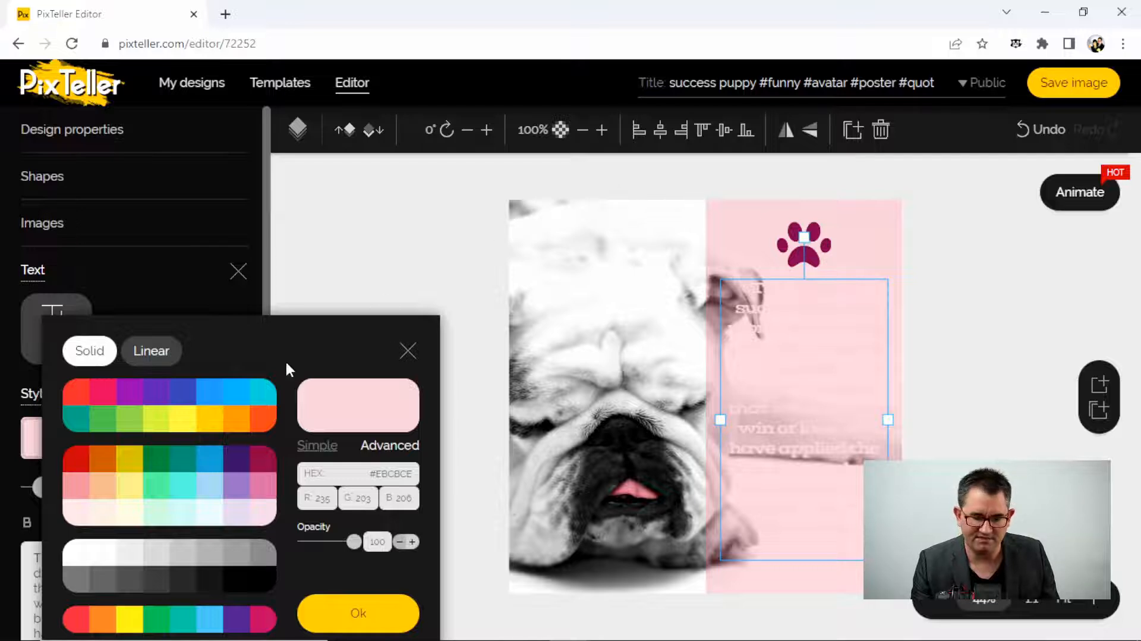
click(372, 476)
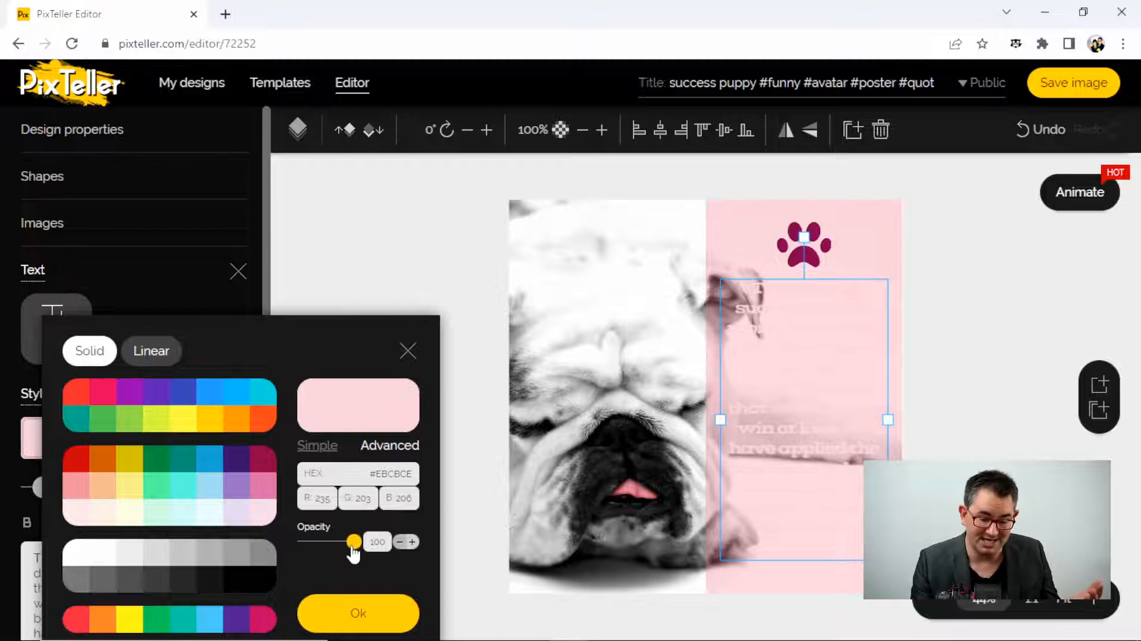
mouse_move(351, 542)
mouse_down()
mouse_move(323, 545)
mouse_move(376, 542)
mouse_move(311, 546)
mouse_move(371, 543)
mouse_up()
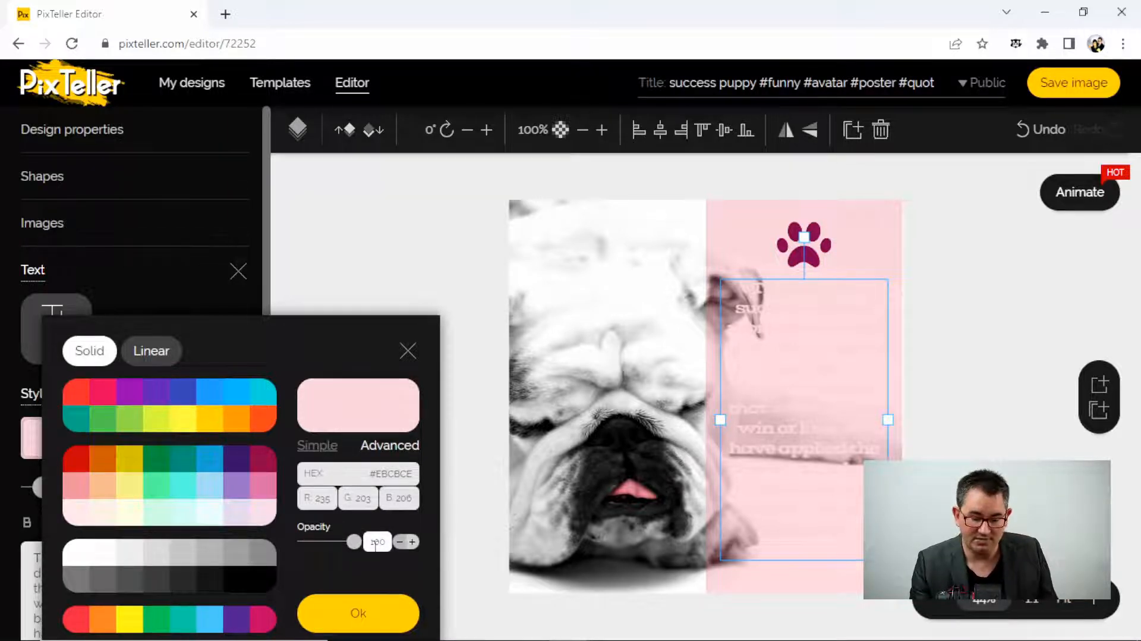
drag(212, 326, 213, 215)
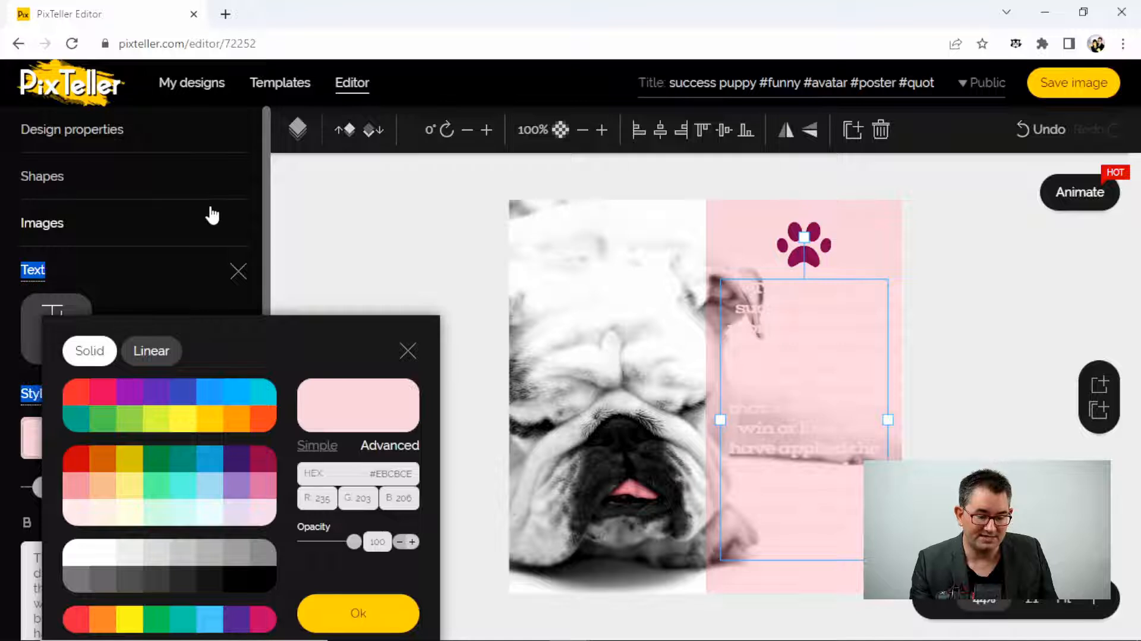
click(351, 618)
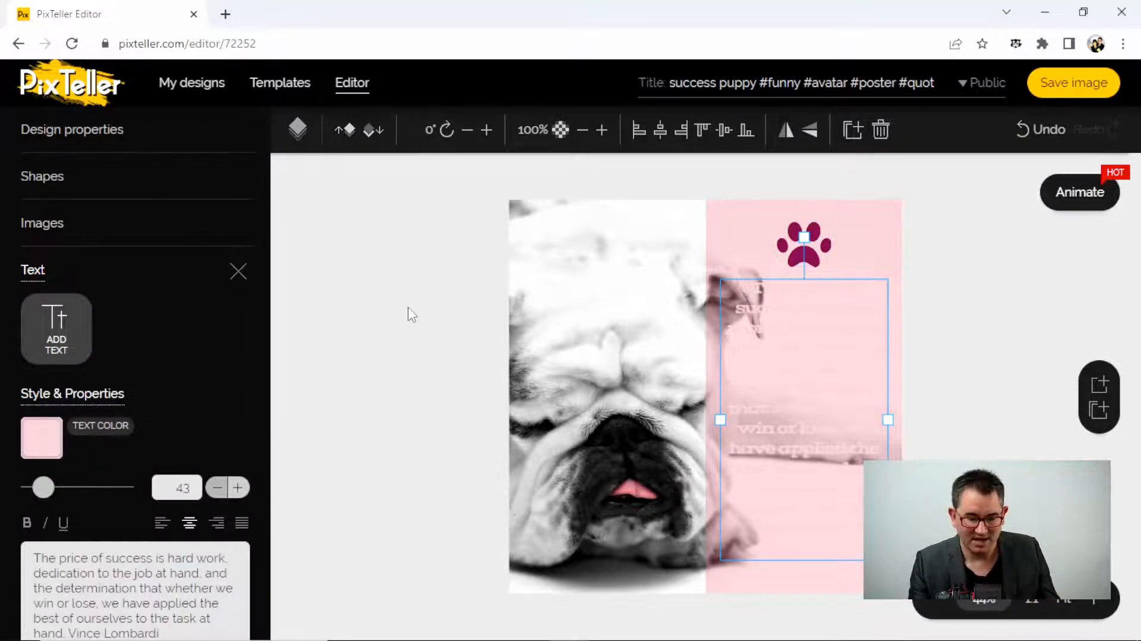
Step: Set the quote text's colour to the bright pink #E91E63
click(53, 431)
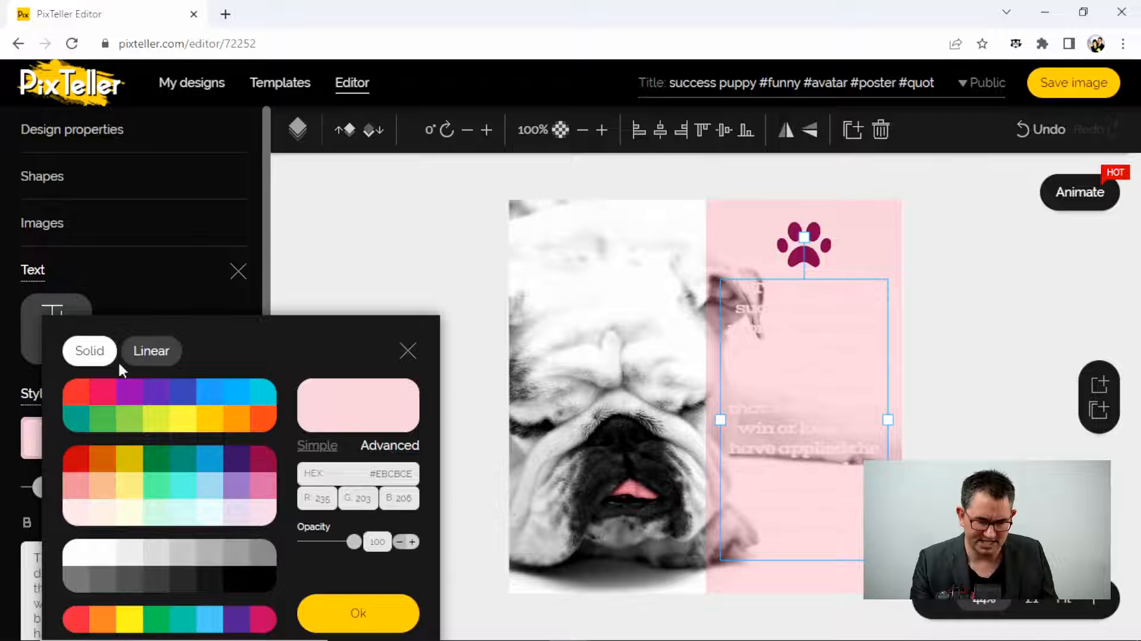
click(104, 393)
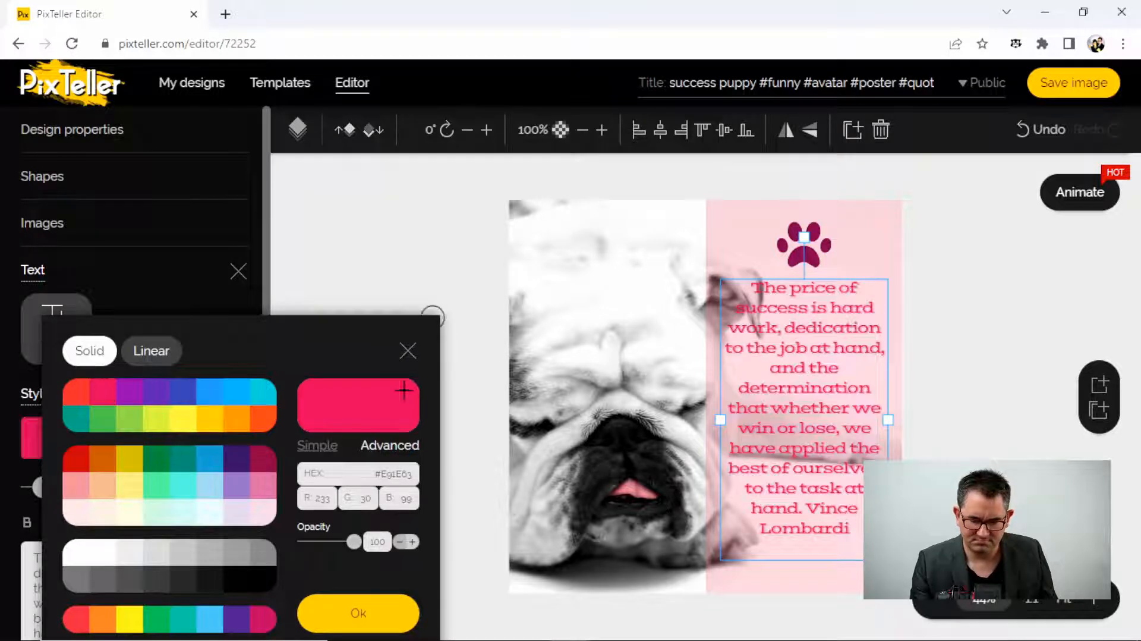
click(351, 610)
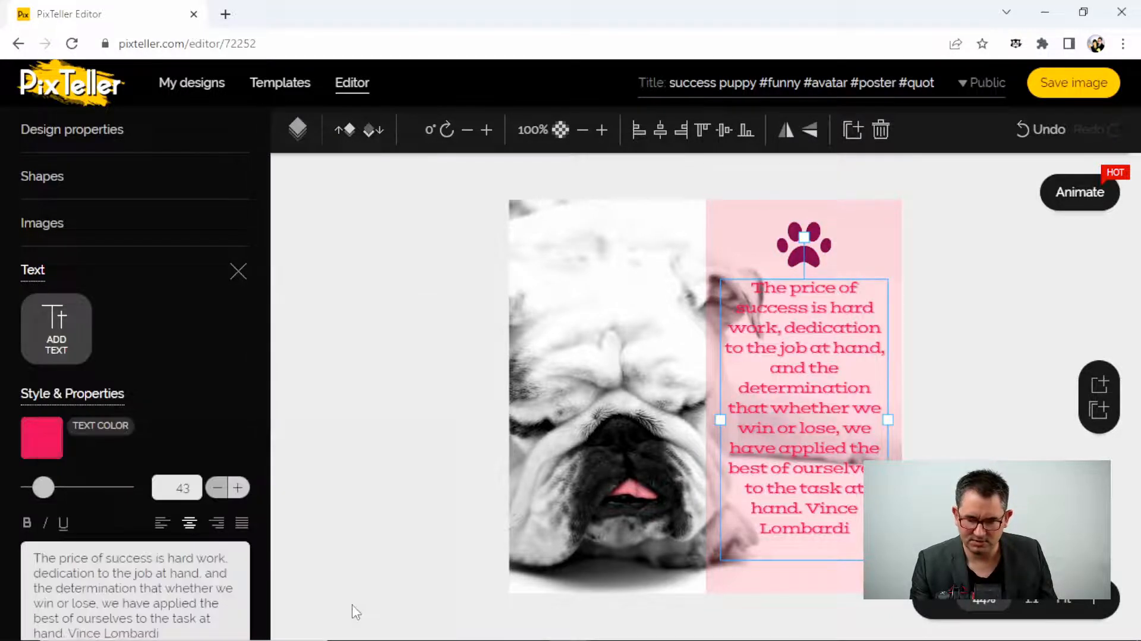
Step: Apply bold and underline to the quote text beside the bulldog
click(349, 359)
click(748, 360)
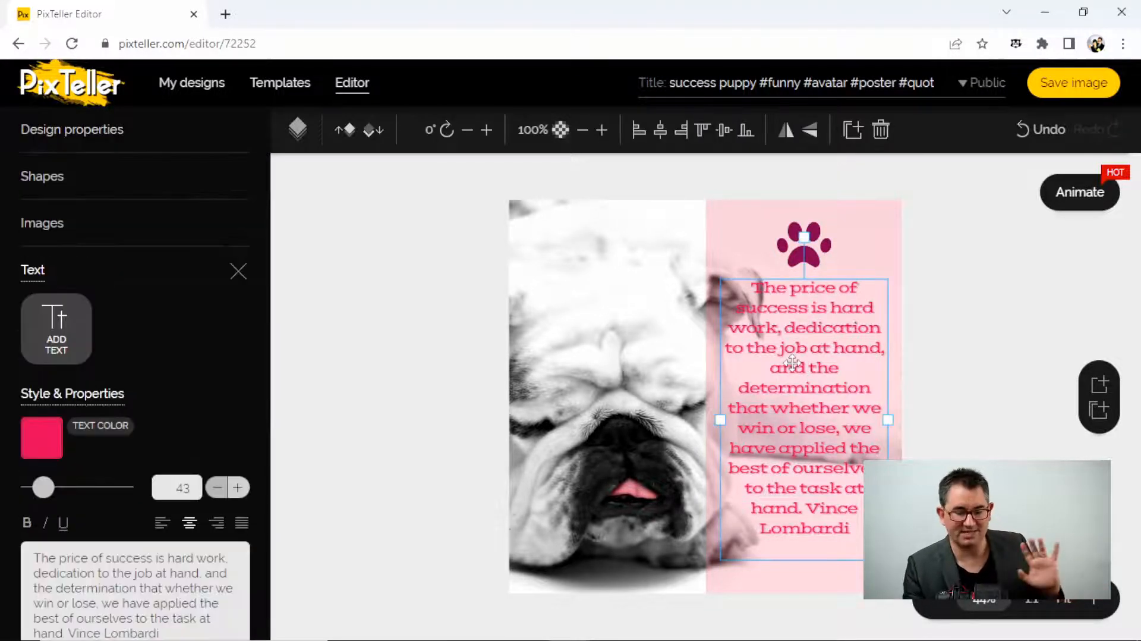
click(27, 524)
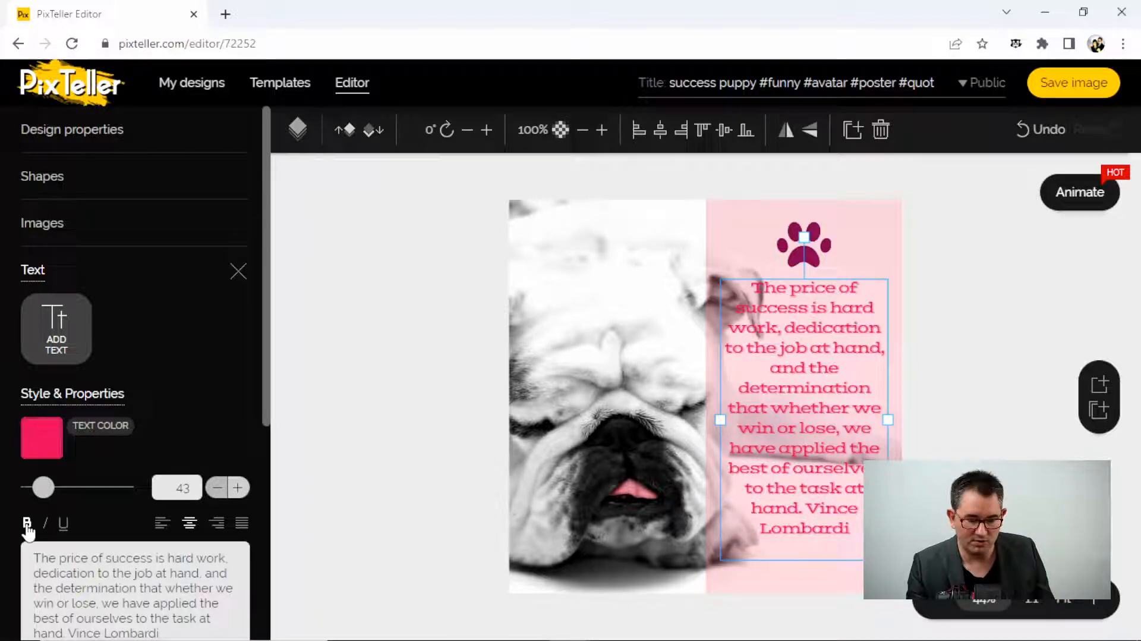
click(64, 524)
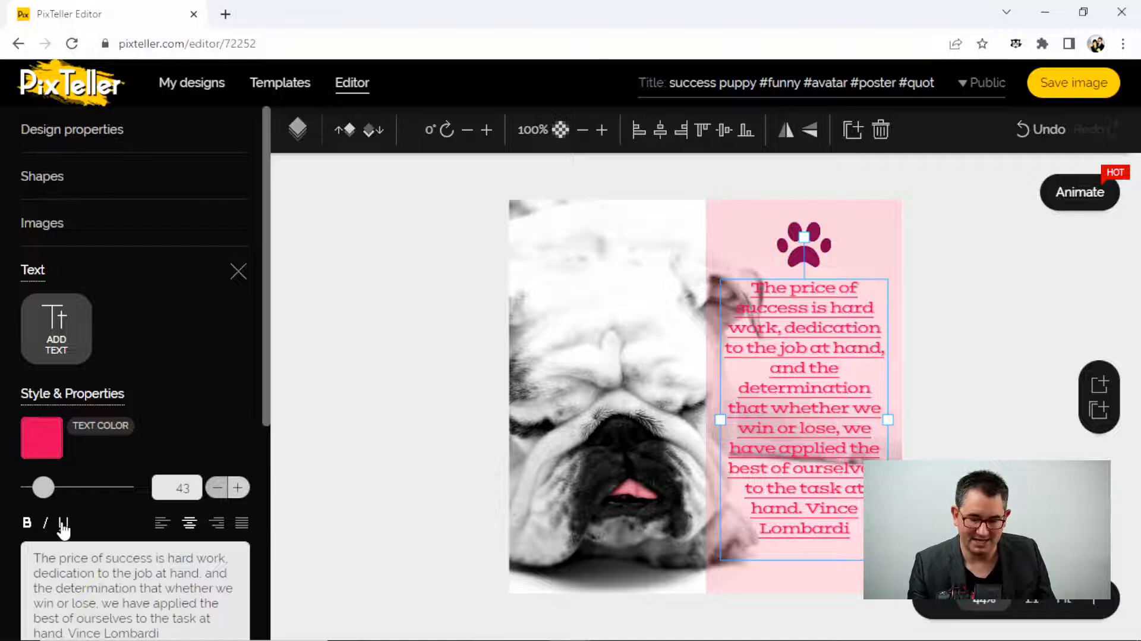
click(446, 411)
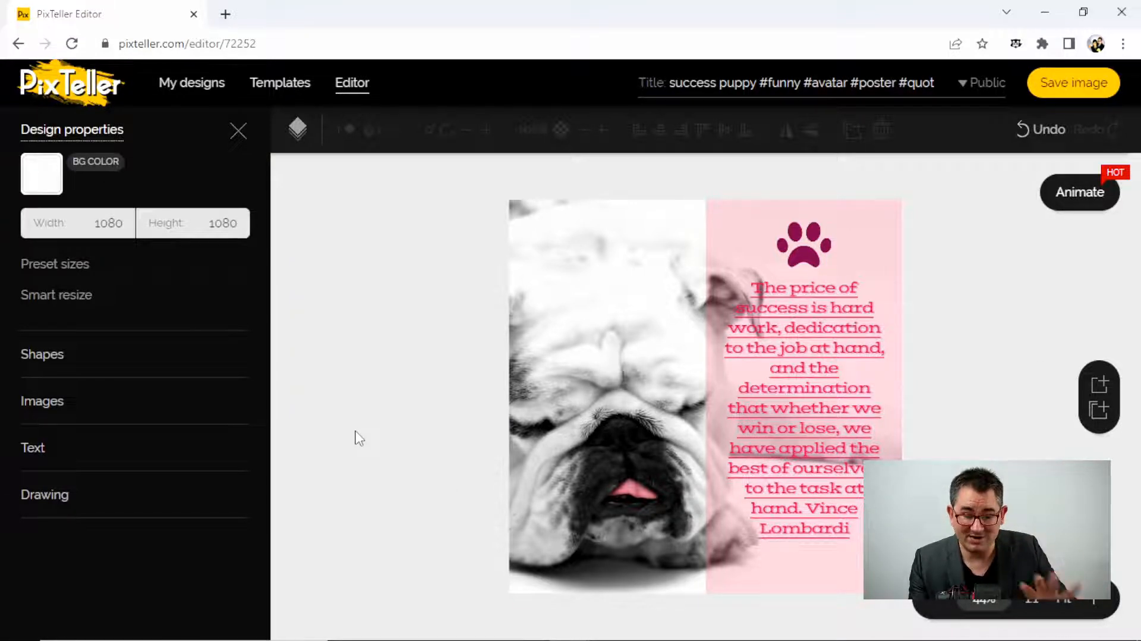
Step: Show the design's layers and select the pink rectangle shape behind the quote
click(297, 129)
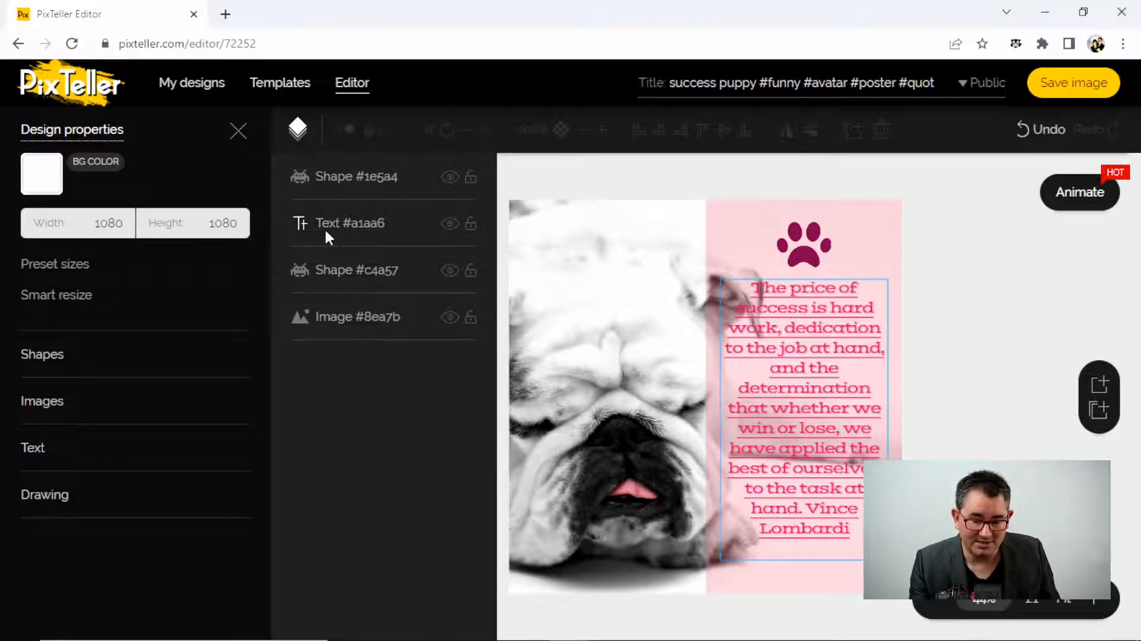
click(335, 282)
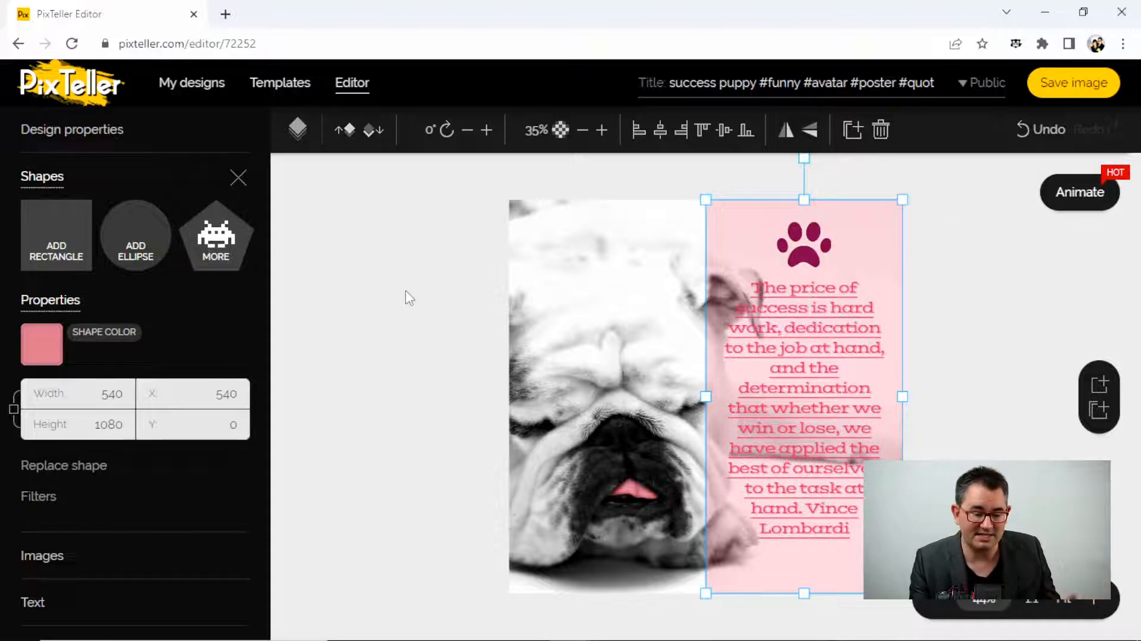
drag(263, 295, 266, 416)
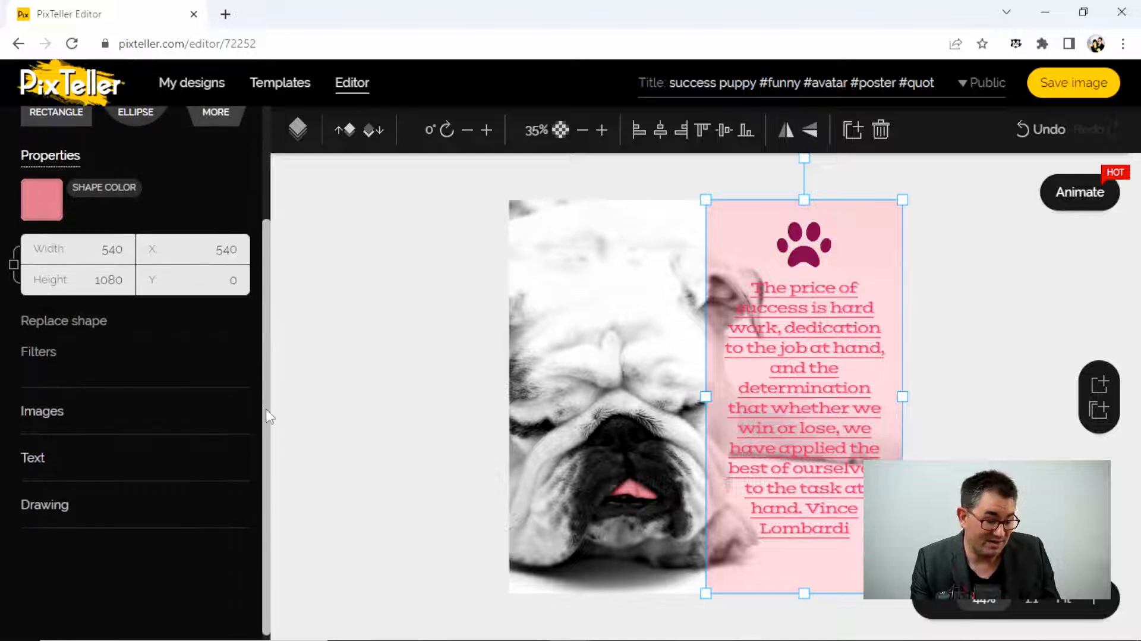
Step: Activate the Line tool and set its border colour to purple #673AB7 and its size to 21
click(89, 504)
click(104, 394)
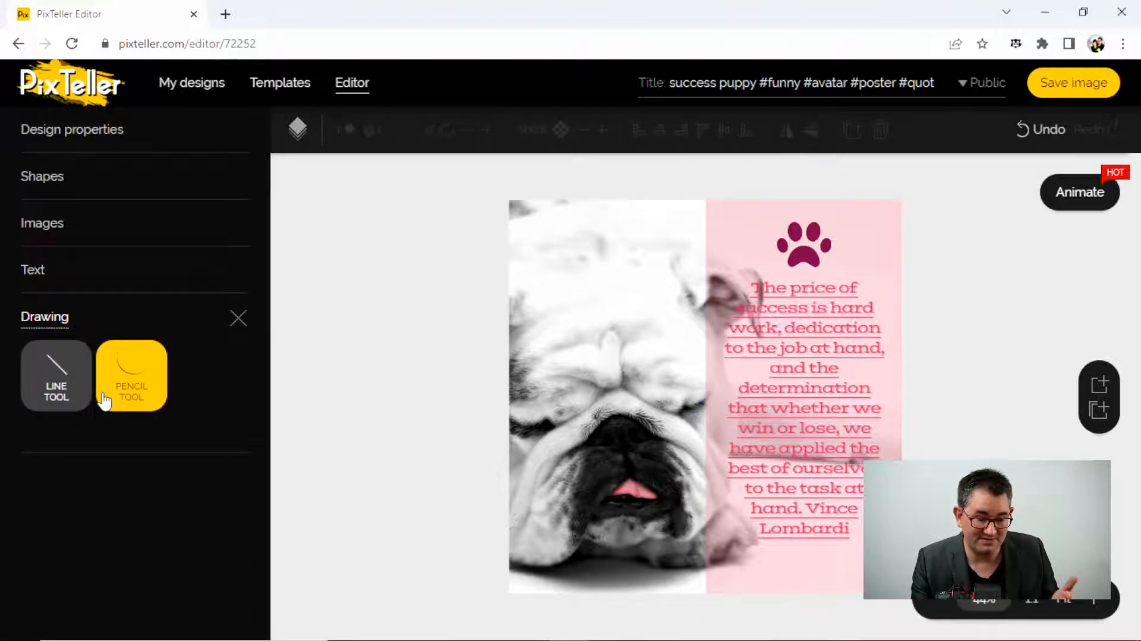
click(72, 394)
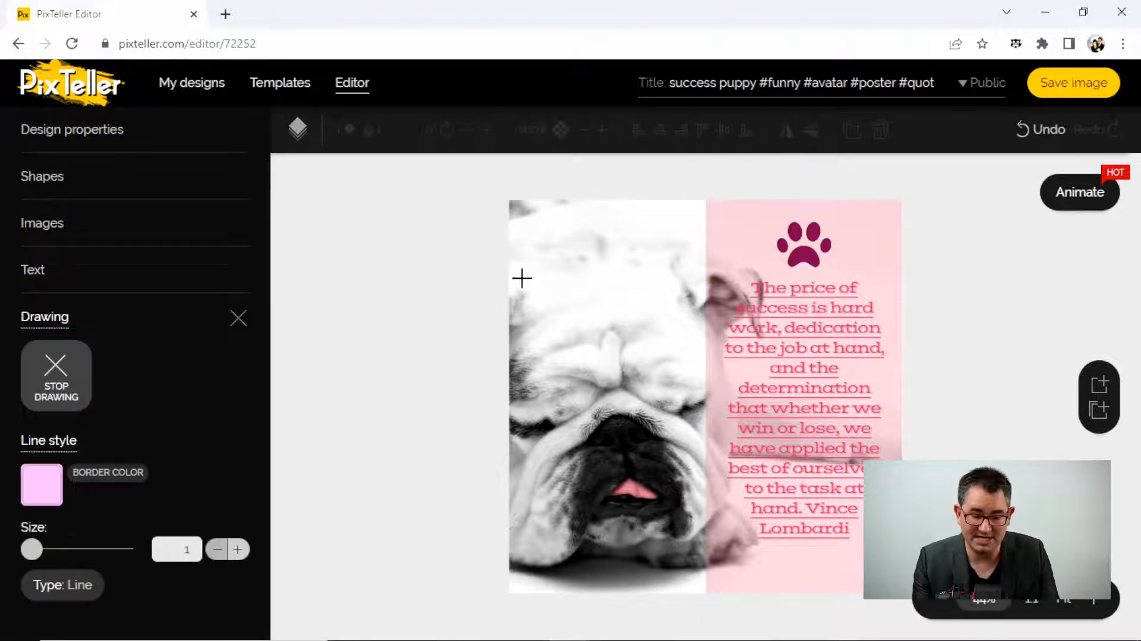
click(45, 486)
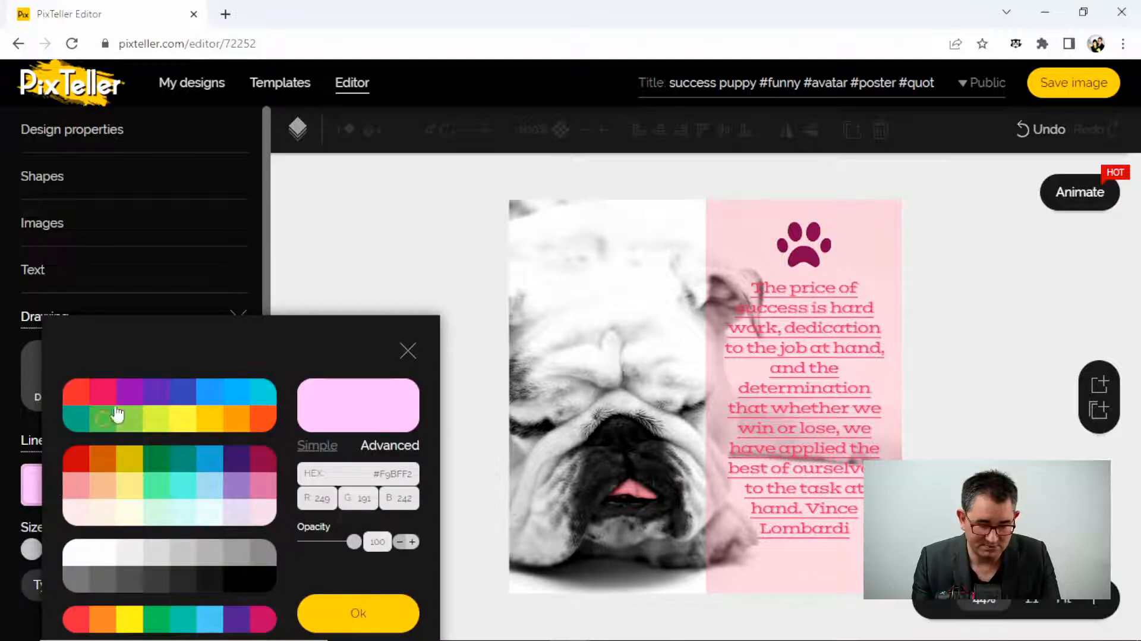
click(155, 394)
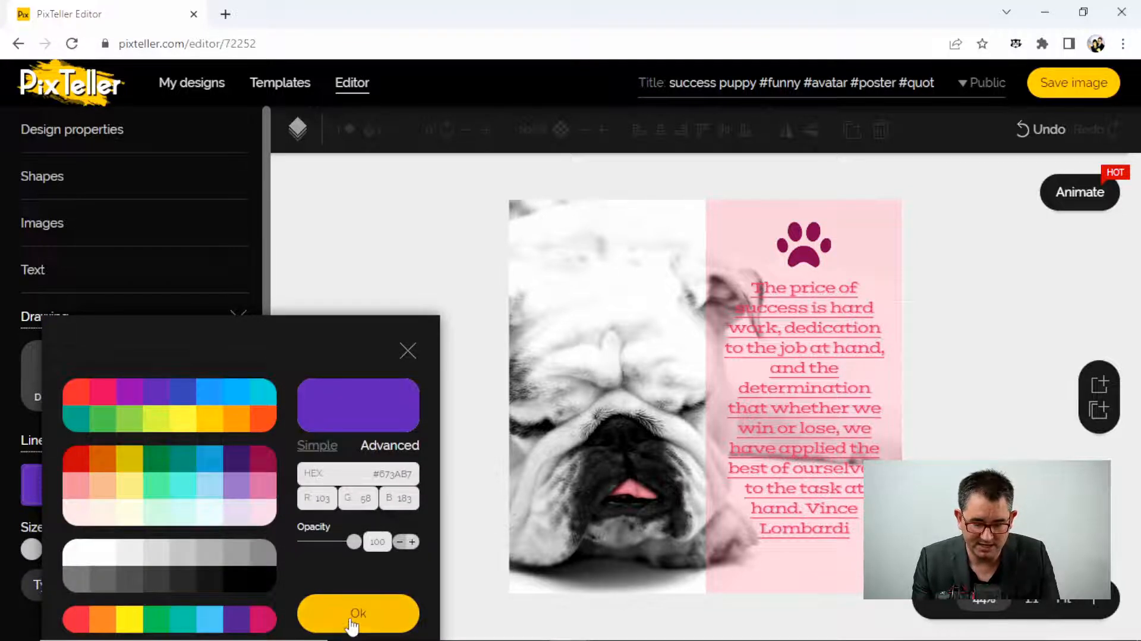
click(351, 618)
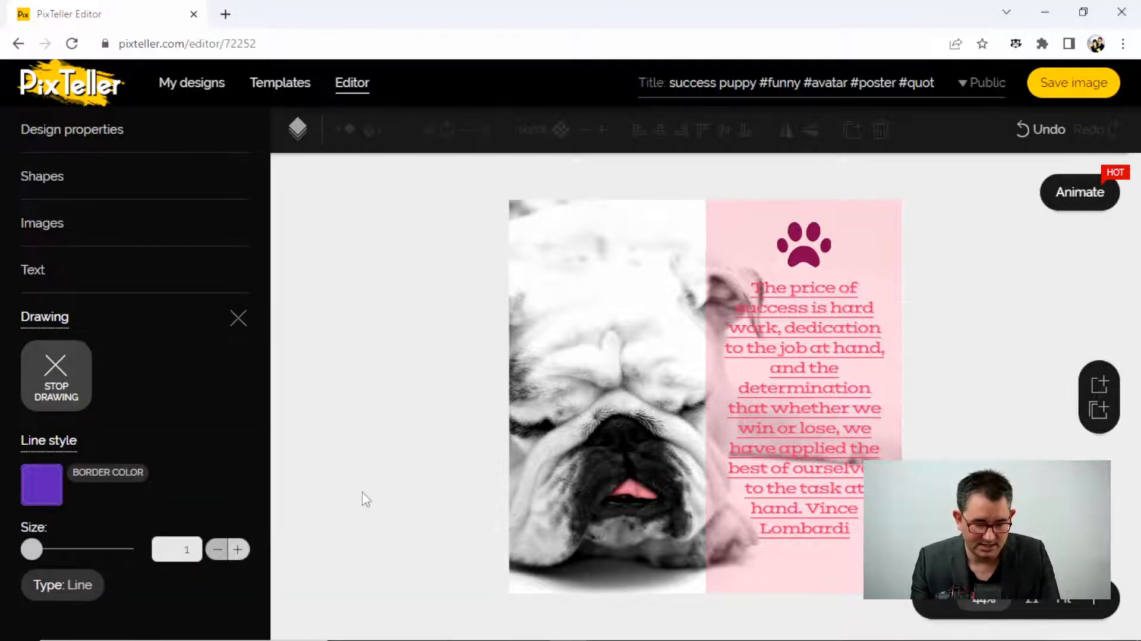
drag(32, 549, 64, 551)
click(236, 552)
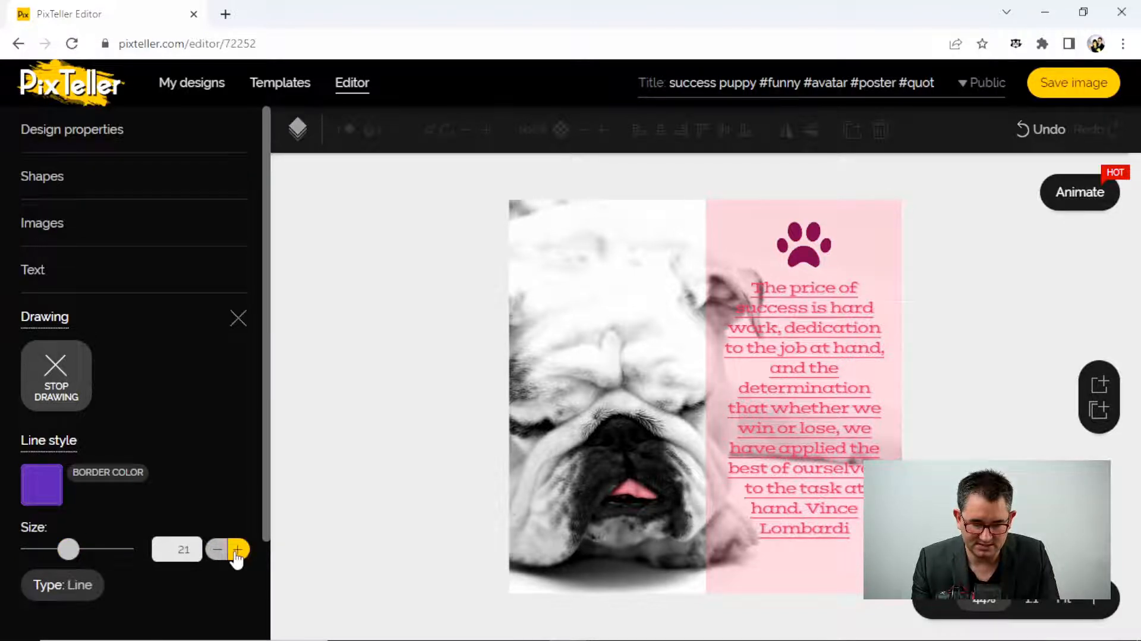
Step: Try a purple straight line across the bulldog's forehead, and undo the line and the accidental move of the image
mouse_move(605, 280)
mouse_down()
mouse_move(615, 309)
mouse_move(548, 332)
mouse_move(536, 257)
mouse_move(606, 225)
mouse_move(638, 256)
mouse_move(645, 314)
mouse_move(631, 343)
mouse_move(562, 371)
mouse_move(538, 361)
mouse_up()
key(ctrl+z)
click(535, 279)
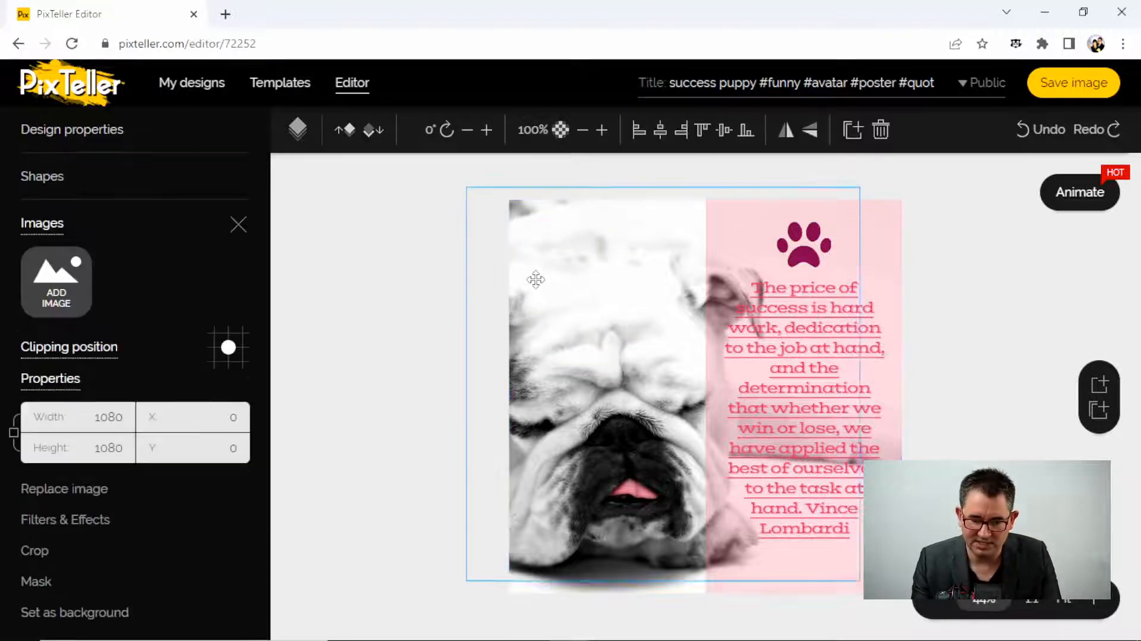
drag(537, 286, 584, 285)
key(ctrl+z)
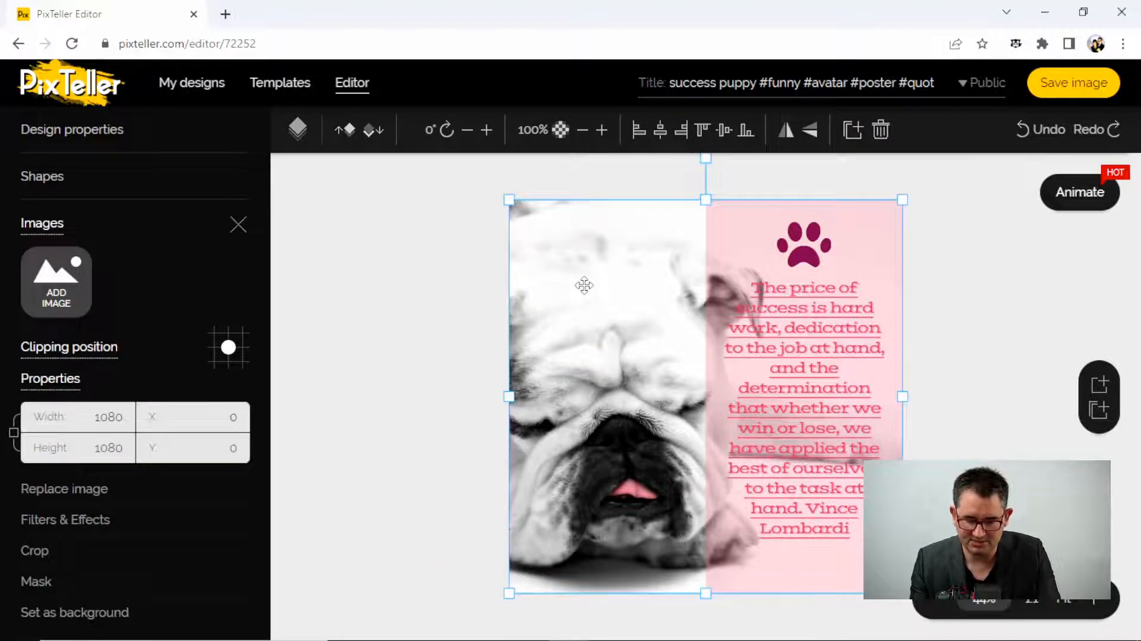
Step: With the Pencil tool, draw a purple bow on the bulldog's forehead and an arrow pointing at its nose
scroll(264, 277, down, 4)
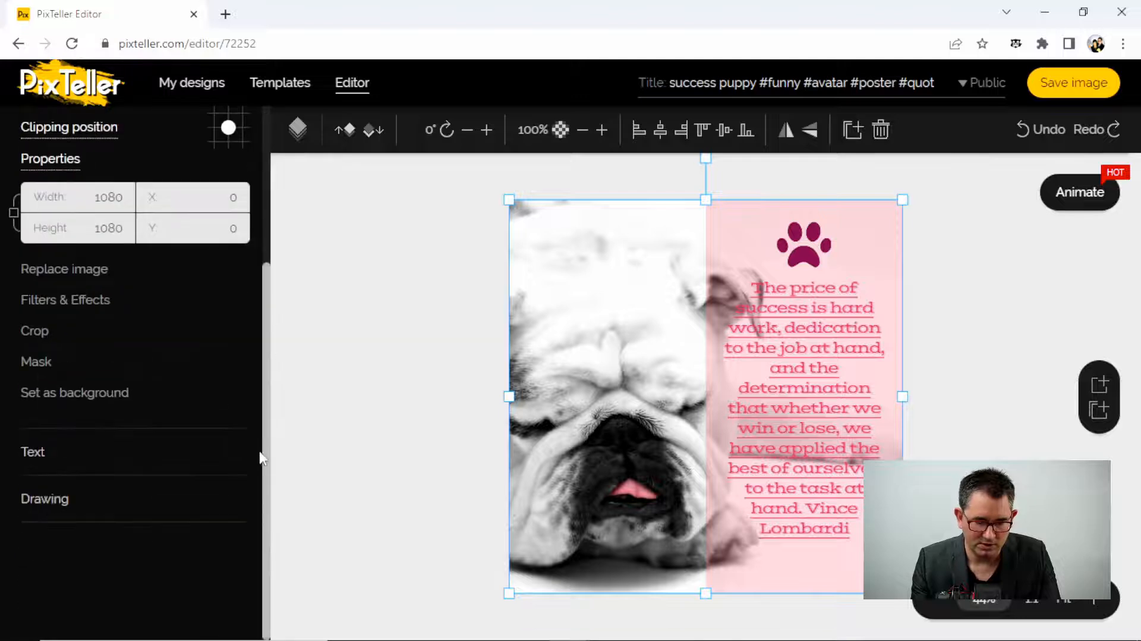
click(66, 498)
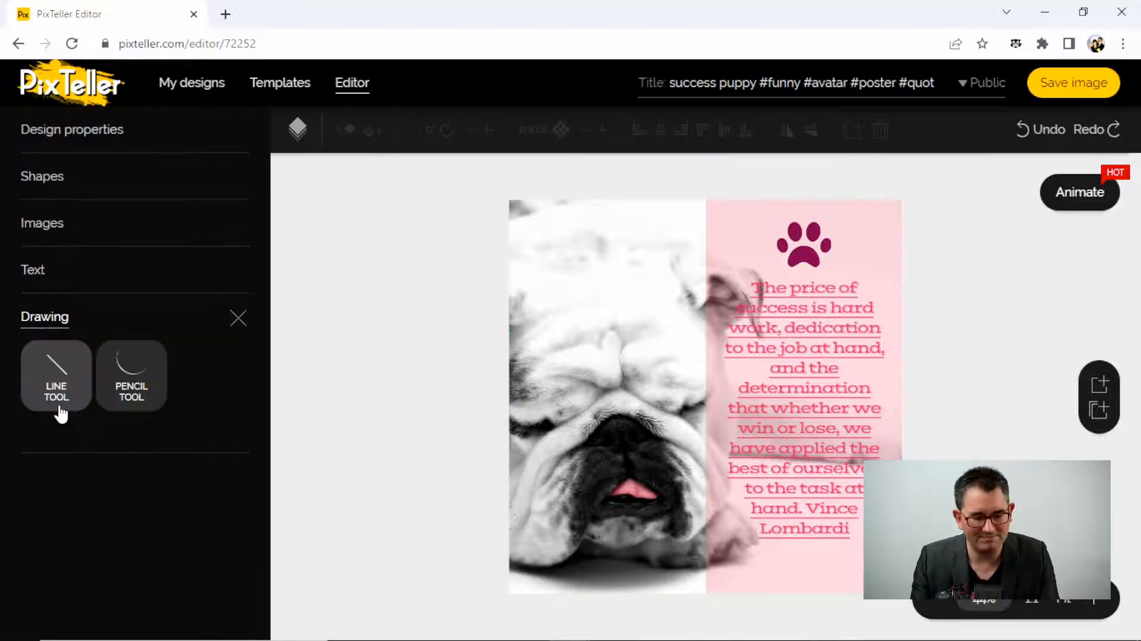
click(124, 407)
click(124, 408)
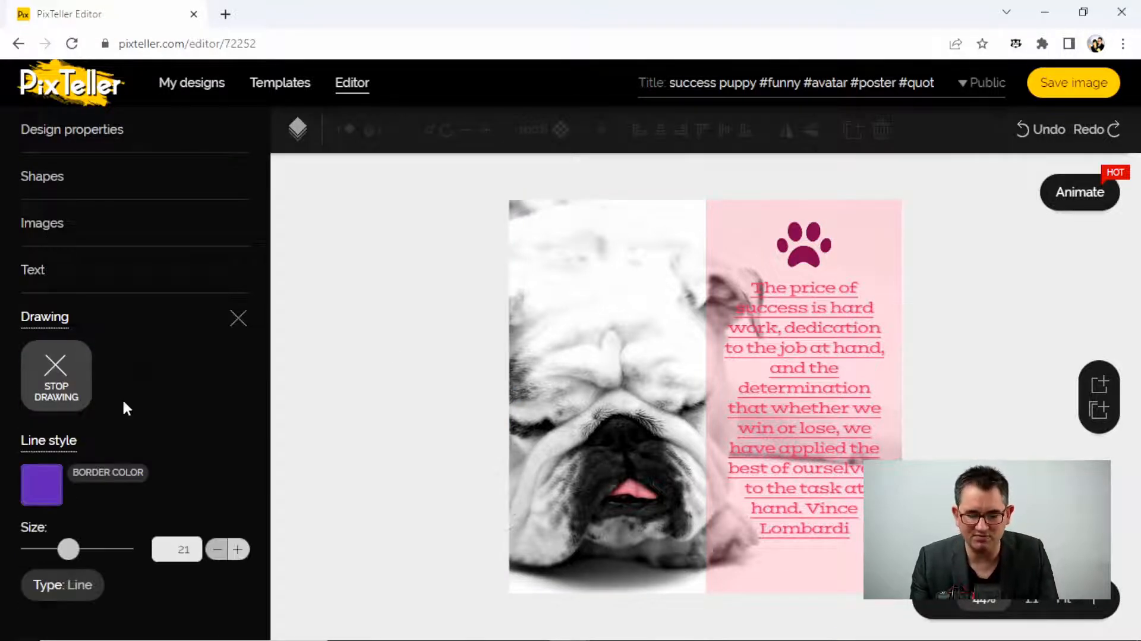
mouse_move(591, 290)
mouse_down()
mouse_move(532, 271)
mouse_move(541, 331)
mouse_move(597, 275)
mouse_move(615, 287)
mouse_move(593, 304)
mouse_move(590, 289)
mouse_move(637, 240)
mouse_move(656, 306)
mouse_move(617, 291)
mouse_up()
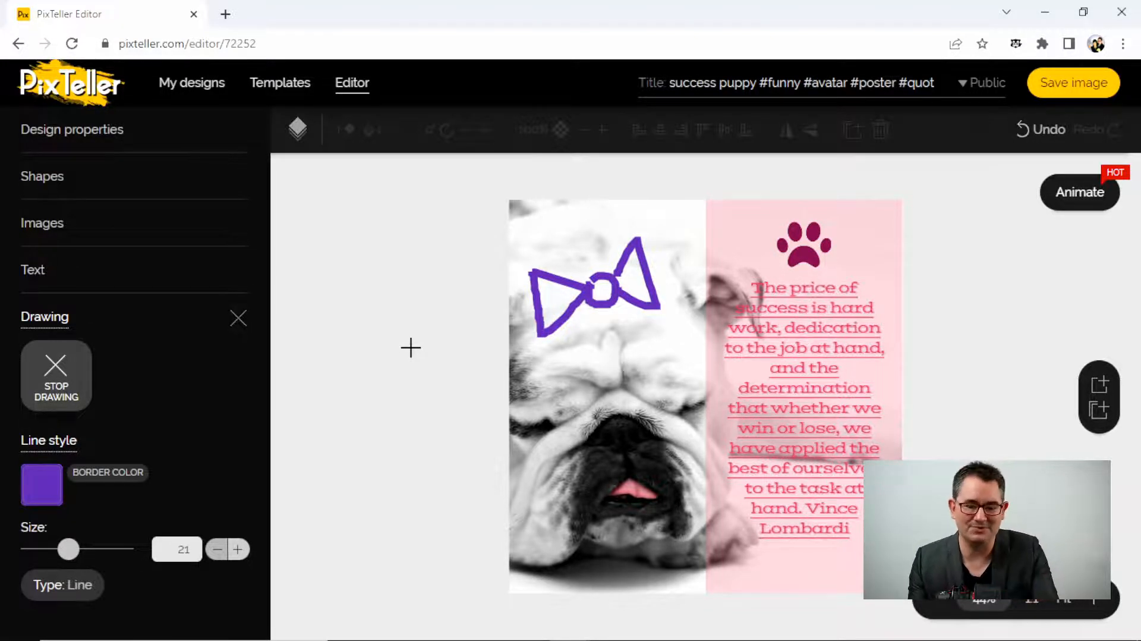
mouse_move(732, 315)
mouse_down()
mouse_move(650, 413)
mouse_move(638, 389)
mouse_move(699, 377)
mouse_up()
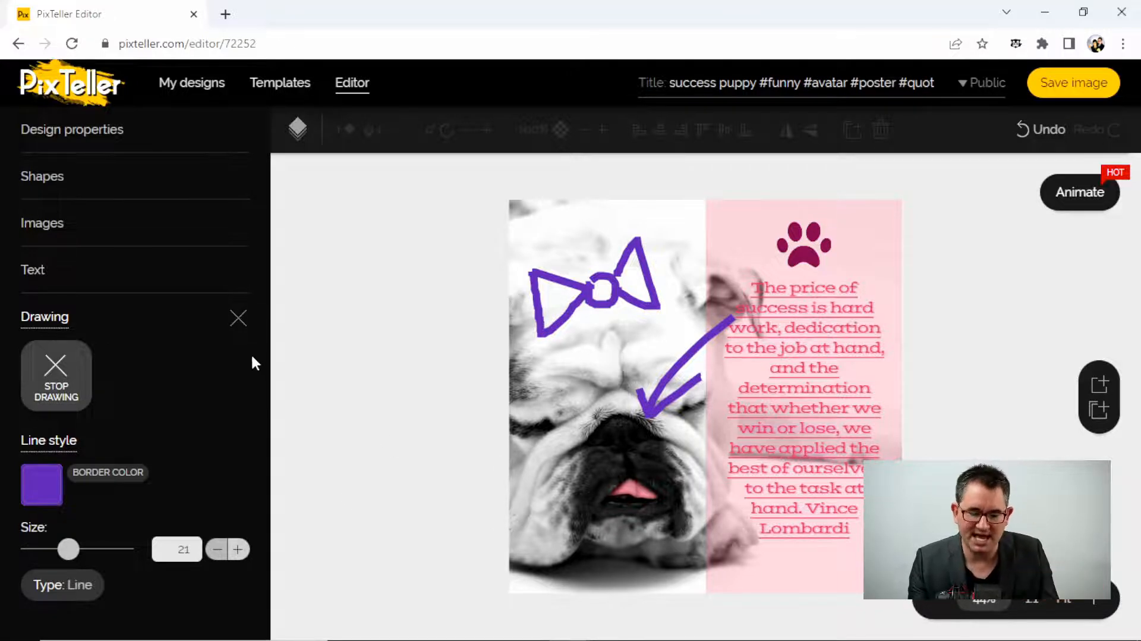
Step: Close the drawing settings and undo all pencil strokes of the bow and arrow
click(240, 321)
key(ctrl+z)
key(ctrl+z)
key(ctrl+z)
key(ctrl+z)
key(ctrl+z)
key(ctrl+z)
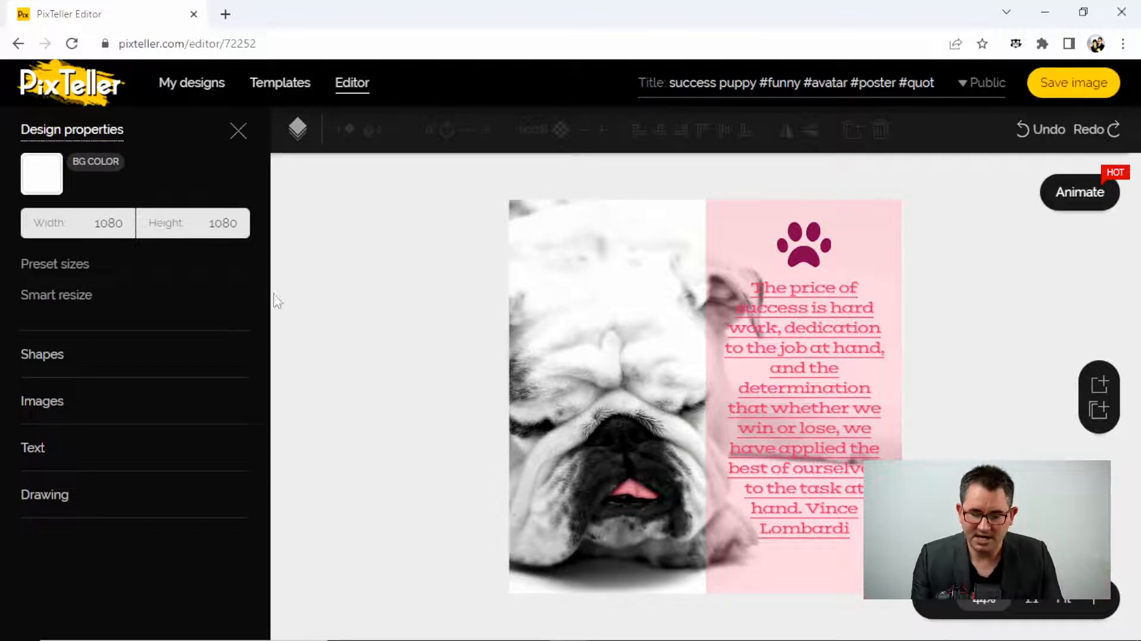
Step: Set the colour of the pink rectangle behind the quote to purple #9C27B0
click(794, 309)
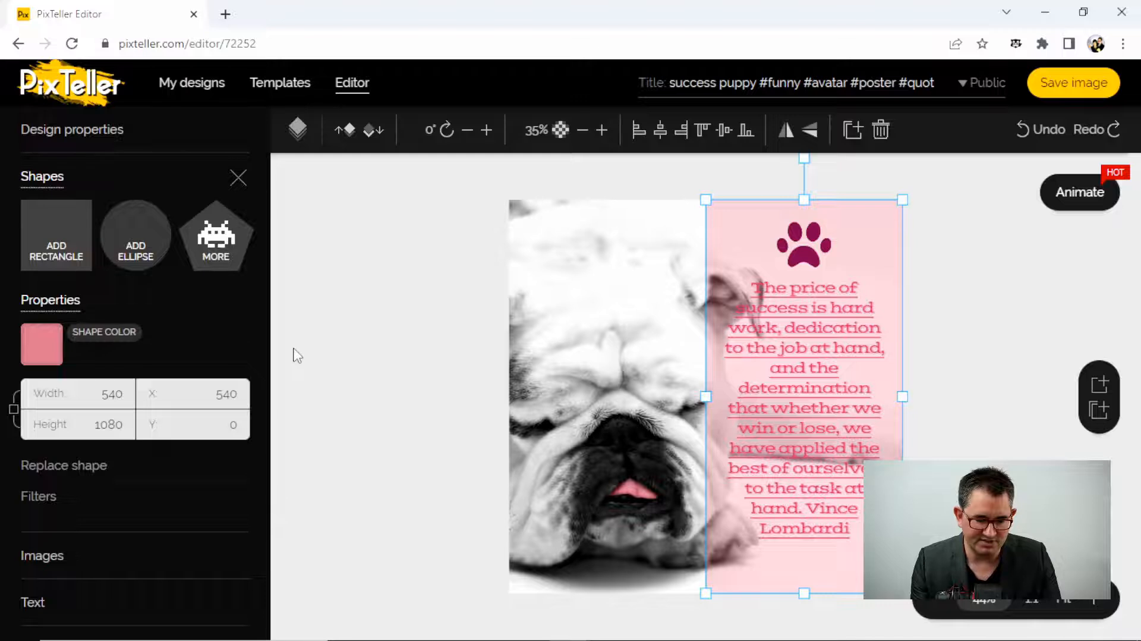
click(45, 360)
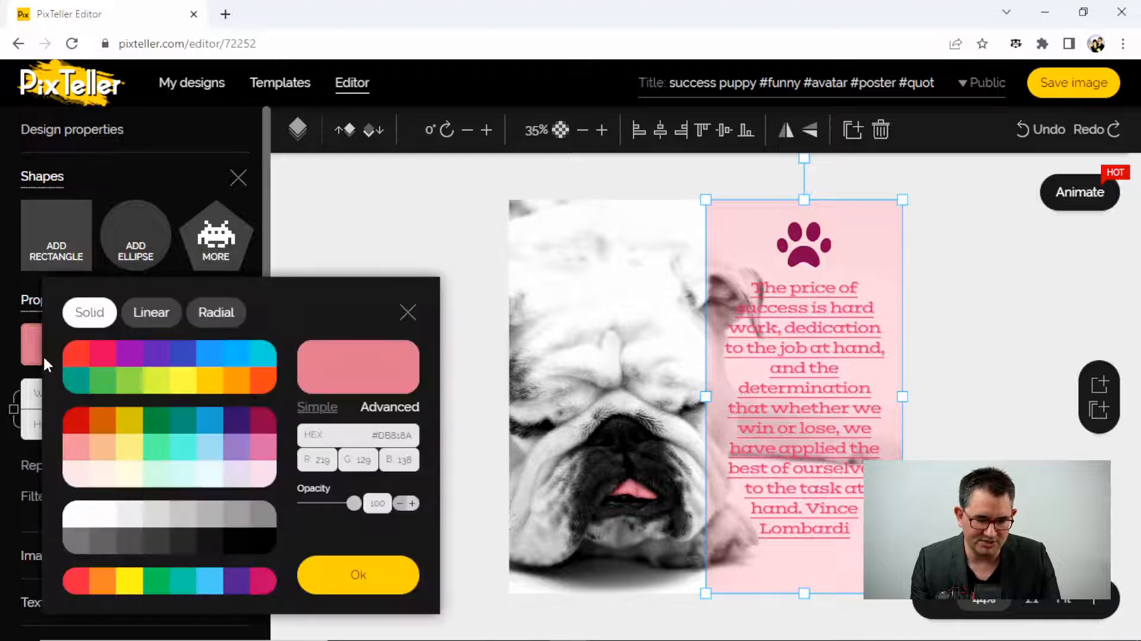
click(130, 356)
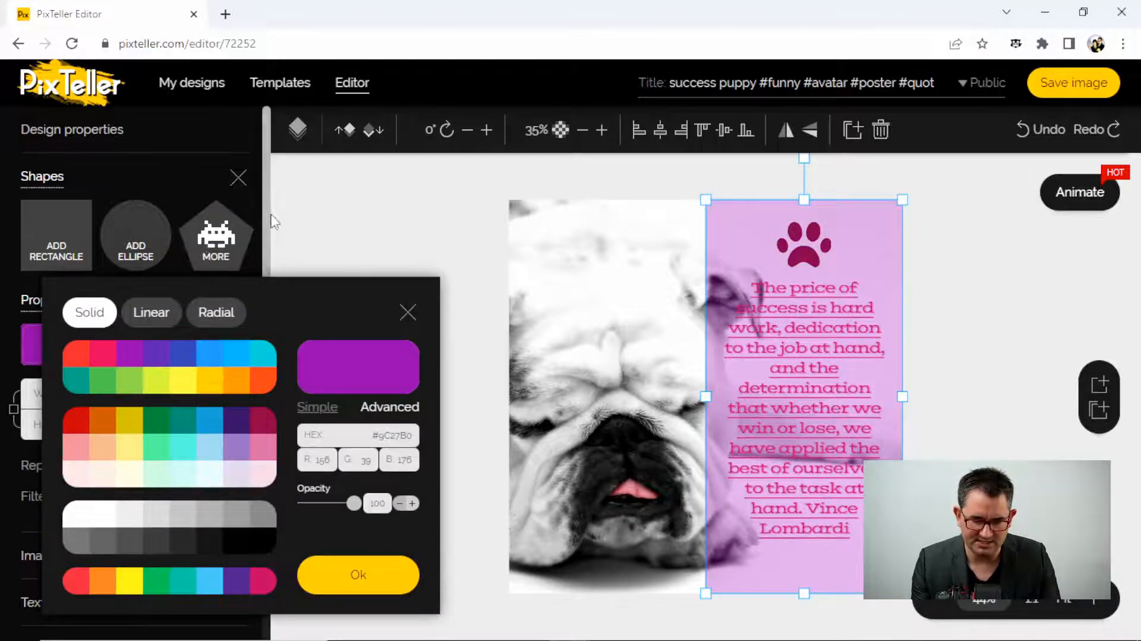
click(239, 179)
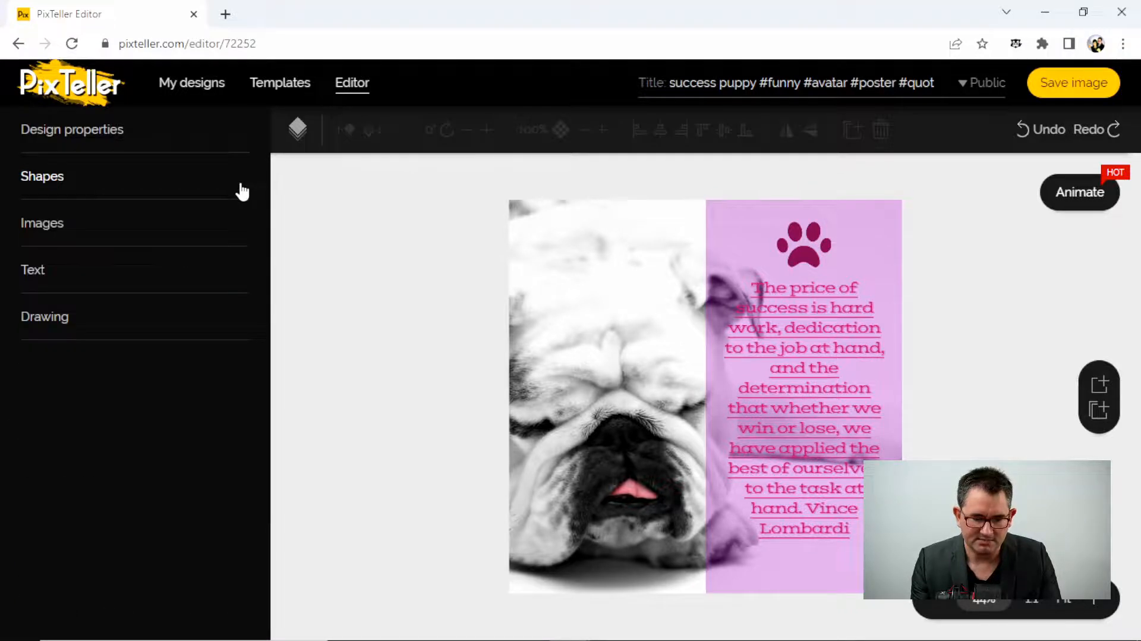
click(56, 227)
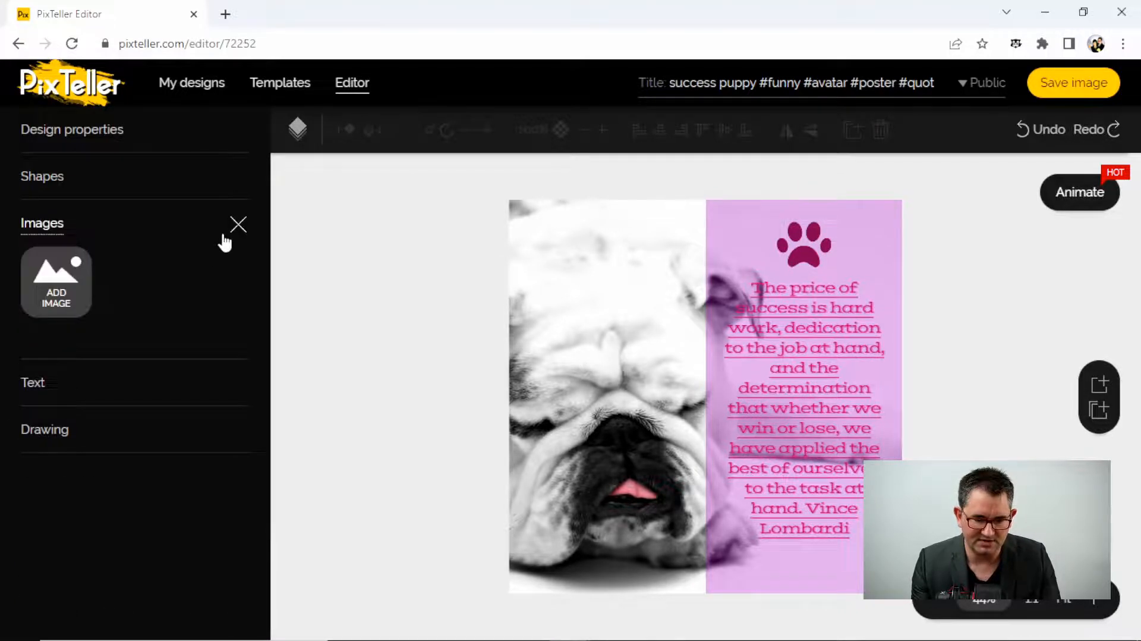
click(238, 224)
click(54, 293)
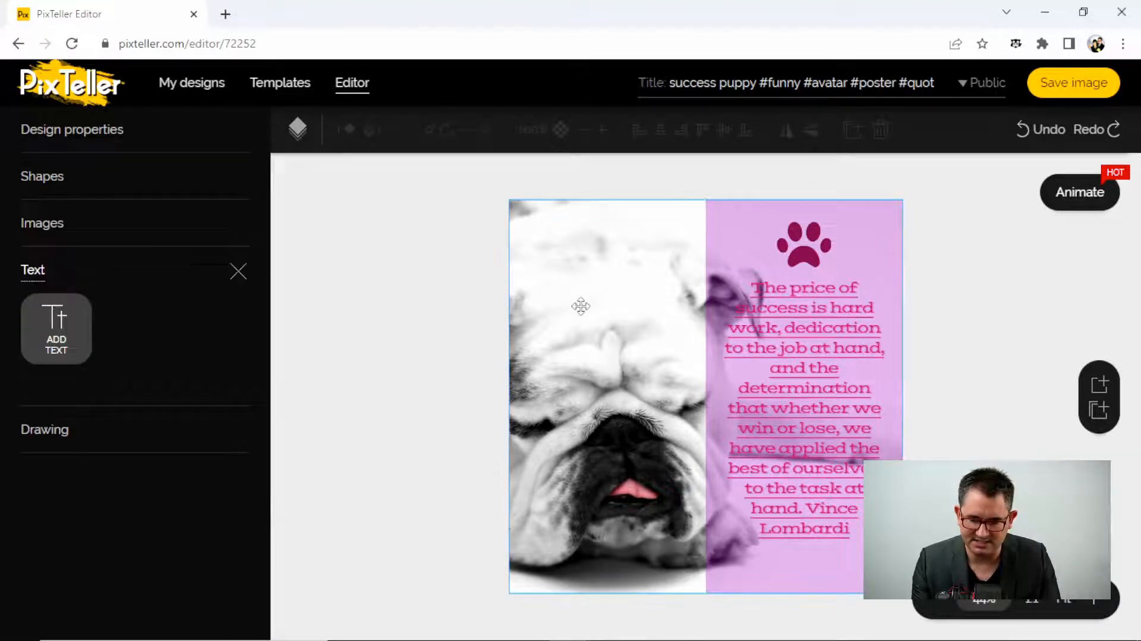
Step: Try white #FFFFFF as the colour of the rectangle behind the quote, and cancel the change
click(766, 329)
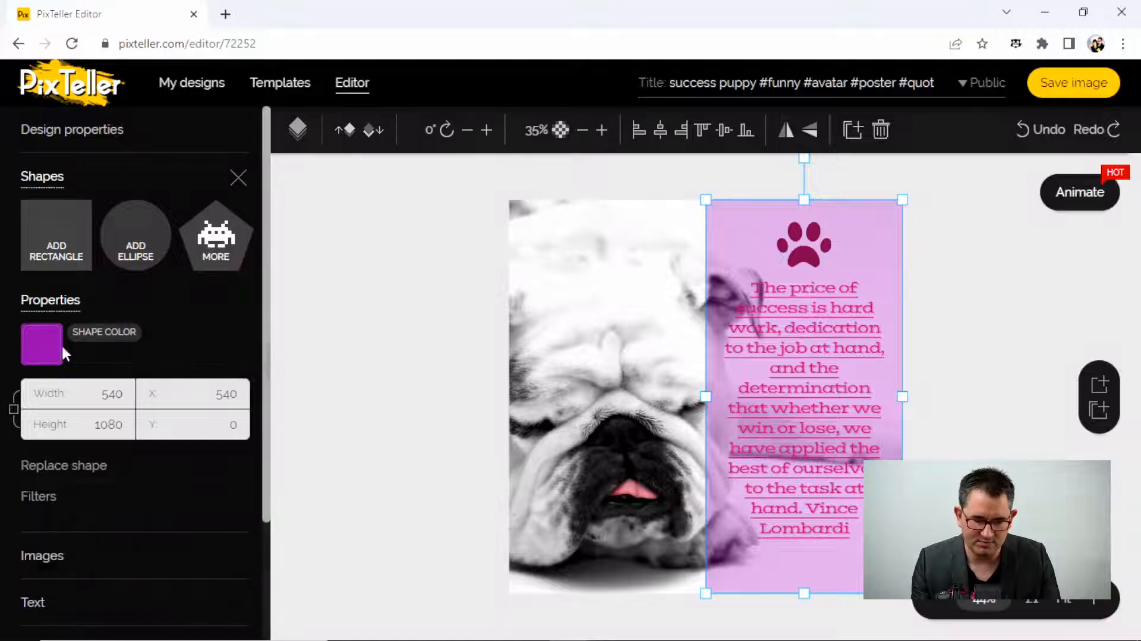
click(42, 344)
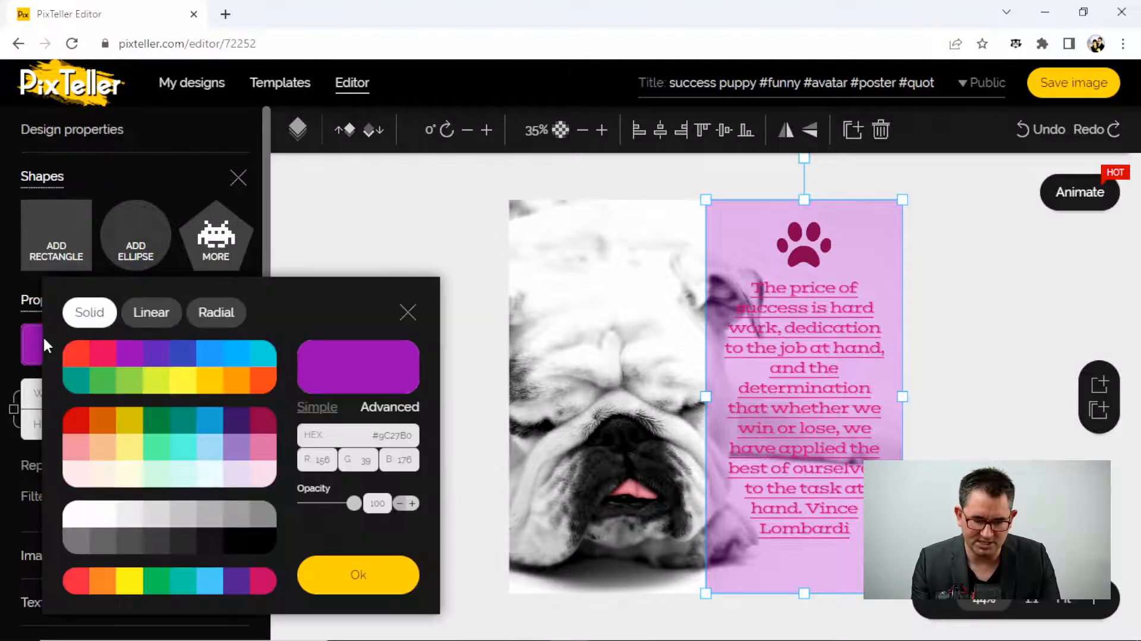
click(77, 514)
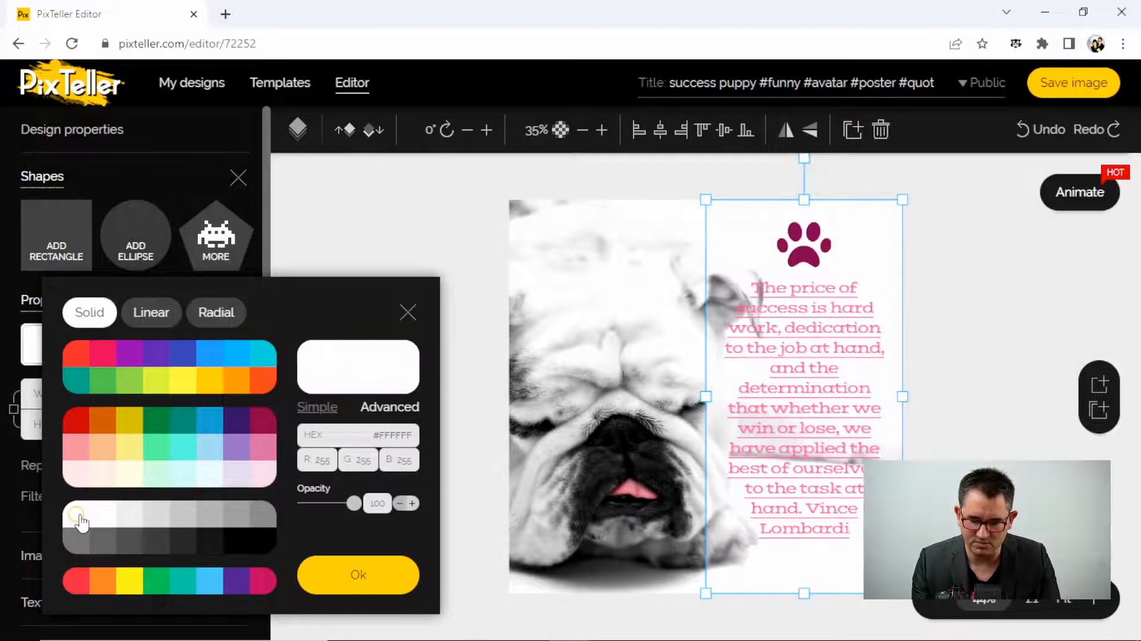
click(408, 311)
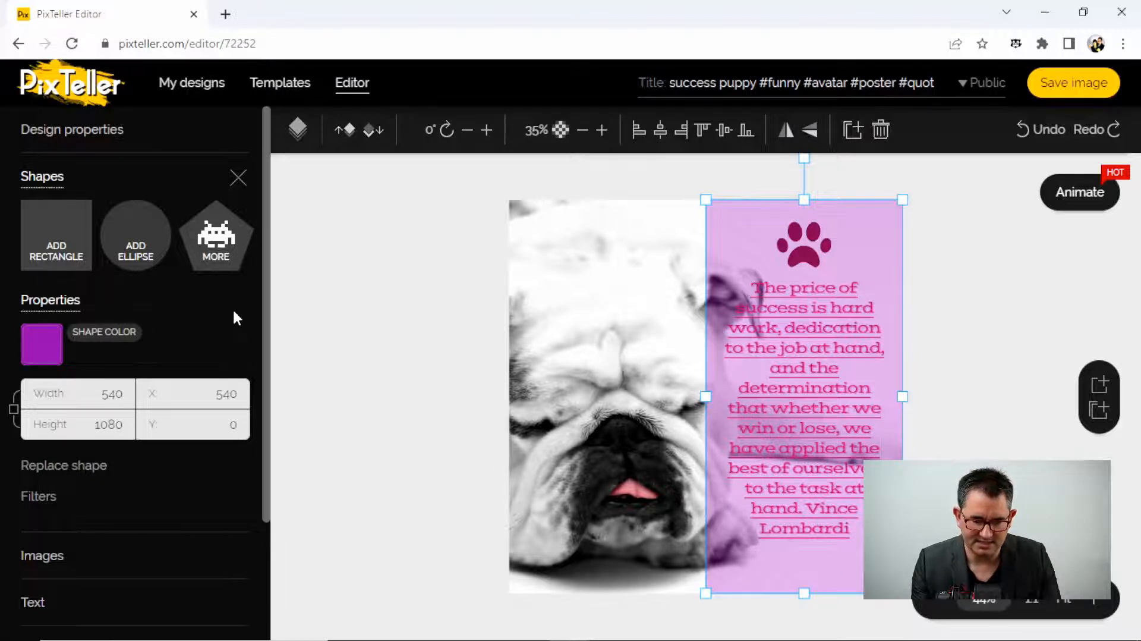
click(238, 177)
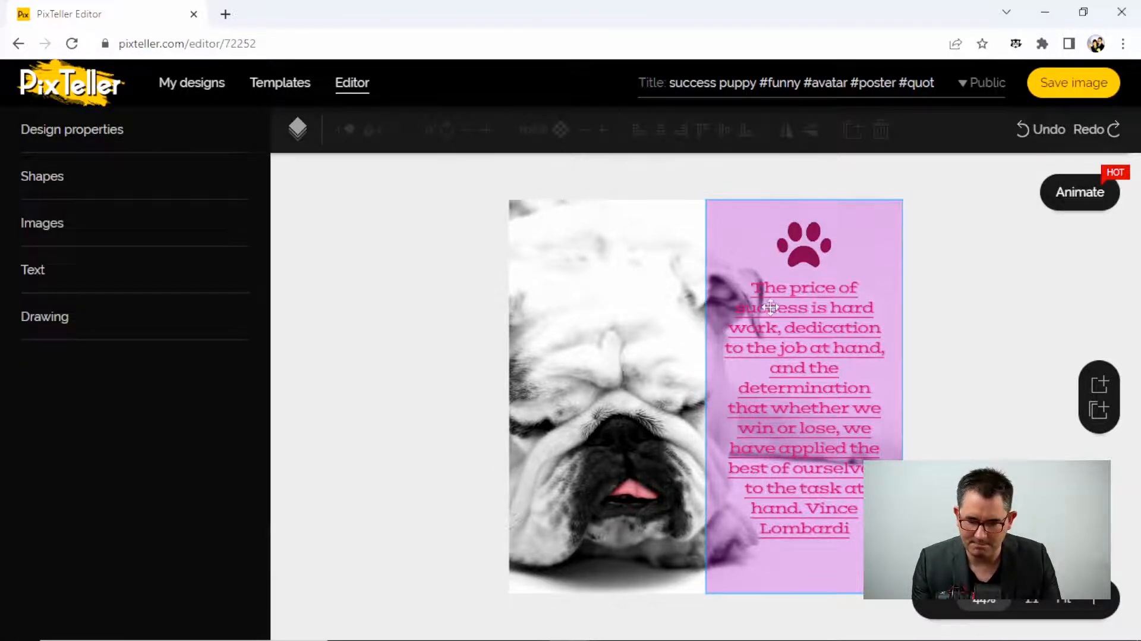
Step: Send the purple rectangle backward in the stacking order and show the design's layers
click(759, 286)
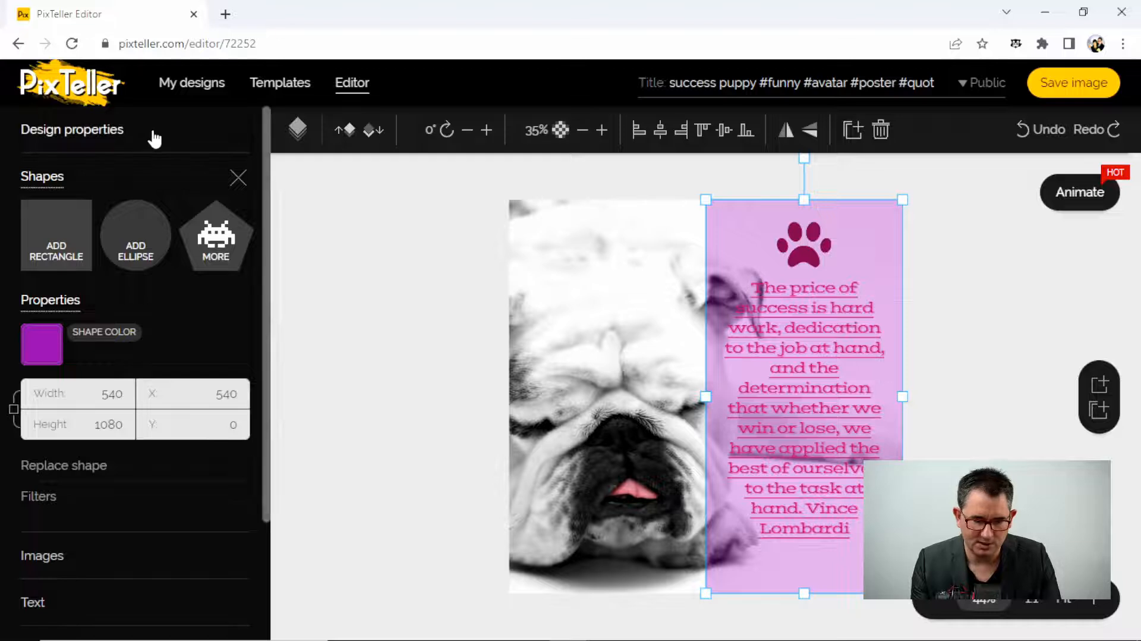
click(370, 130)
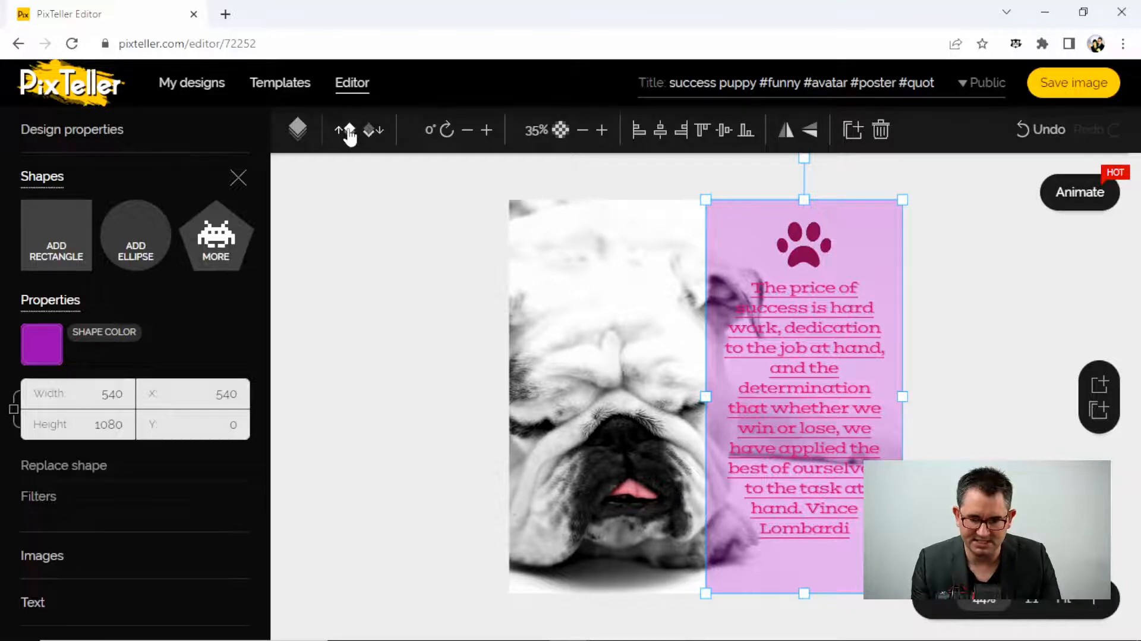
click(292, 136)
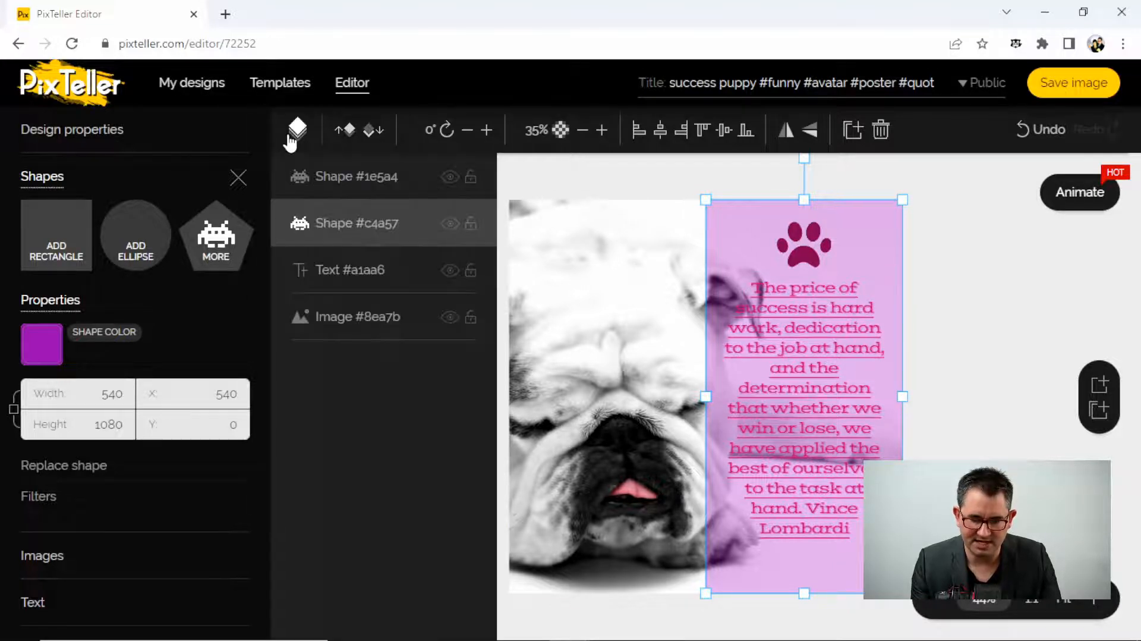
Step: Select the quote text through its layer and set its colour to purple #673AB7
click(345, 271)
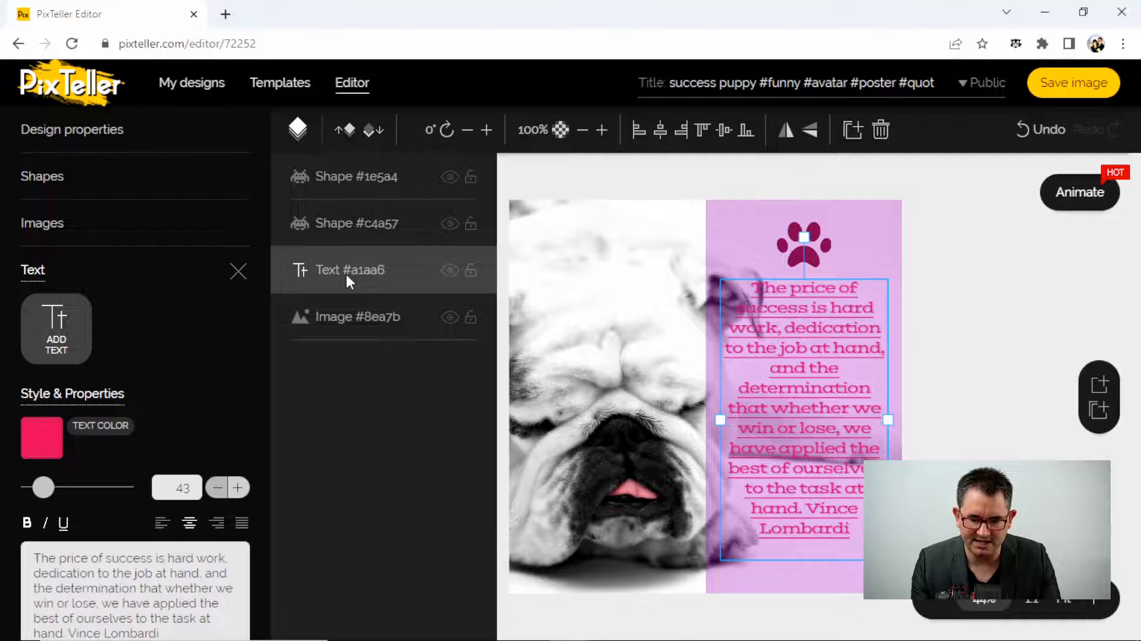
click(756, 285)
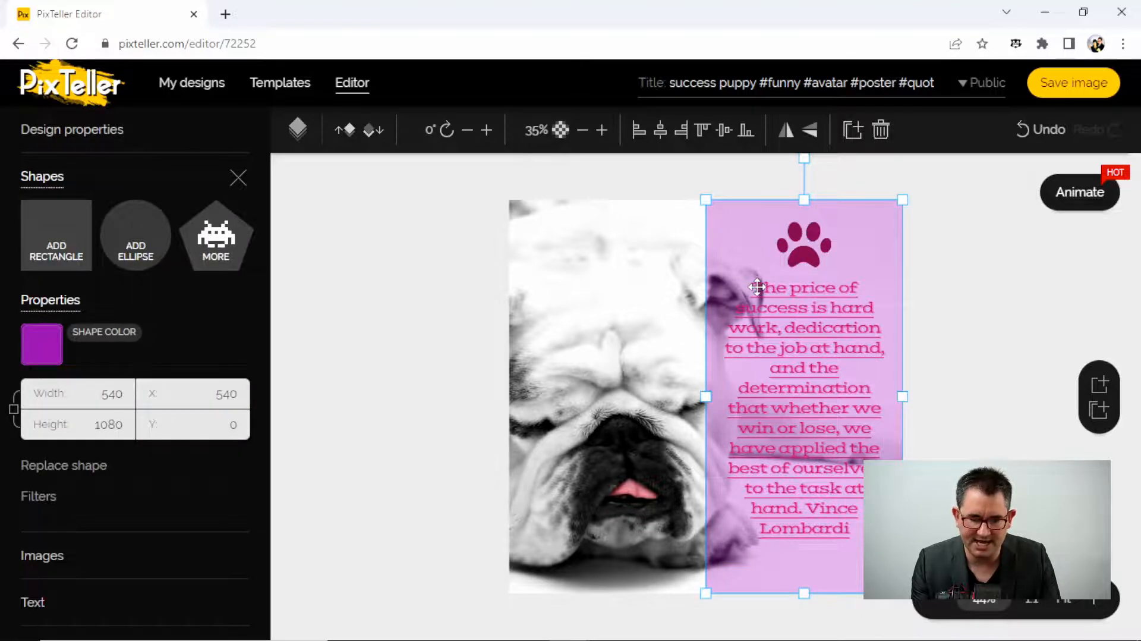
click(288, 143)
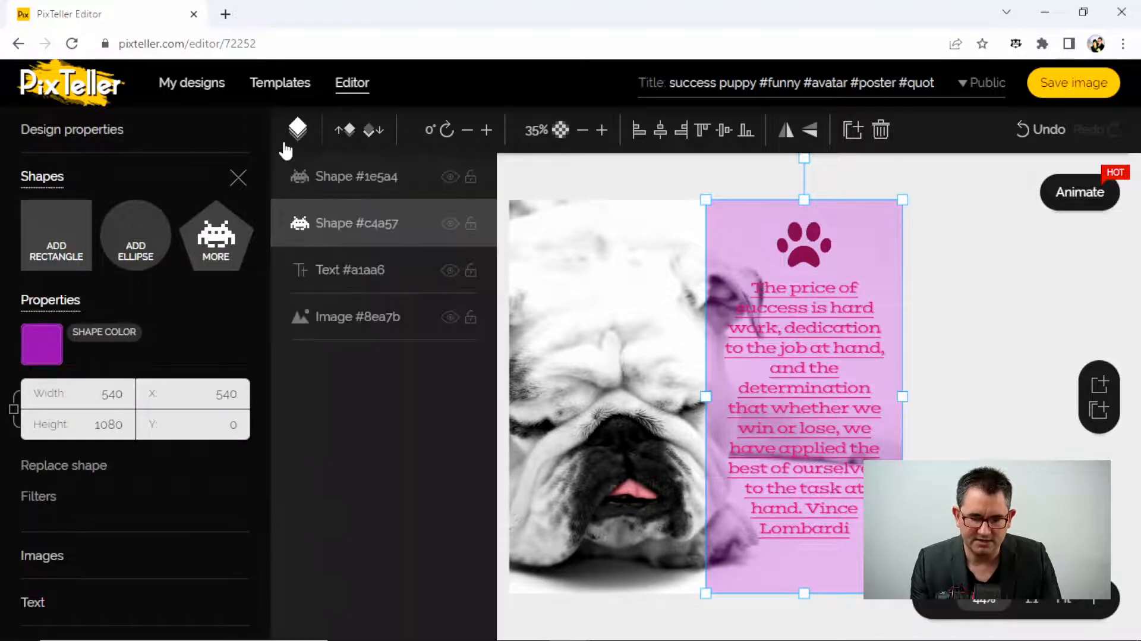
click(342, 267)
click(50, 457)
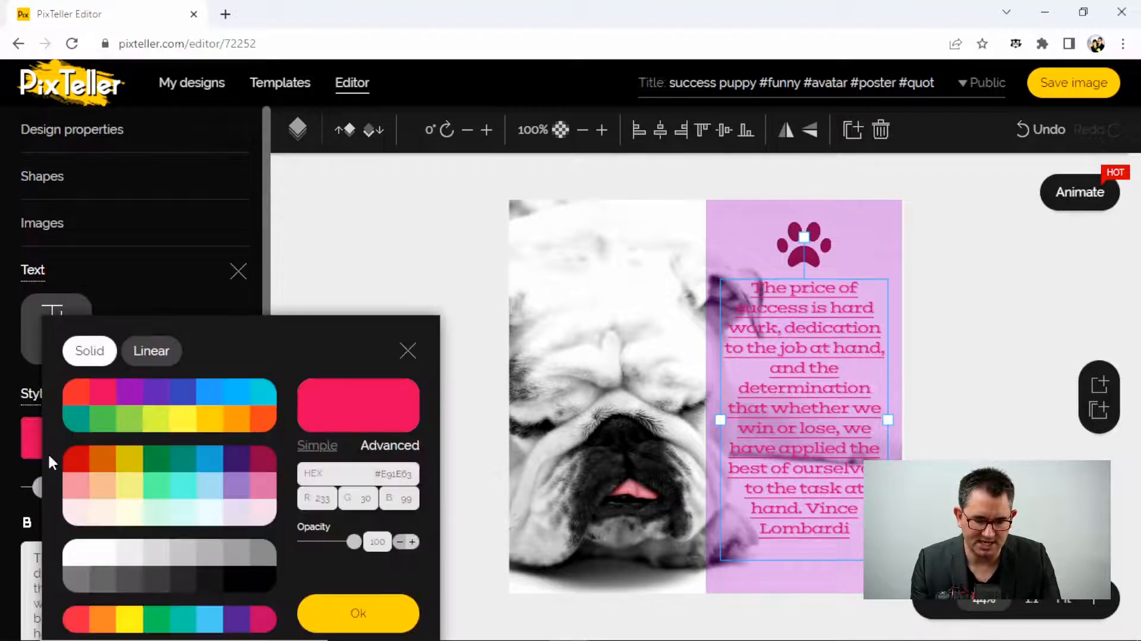
click(156, 392)
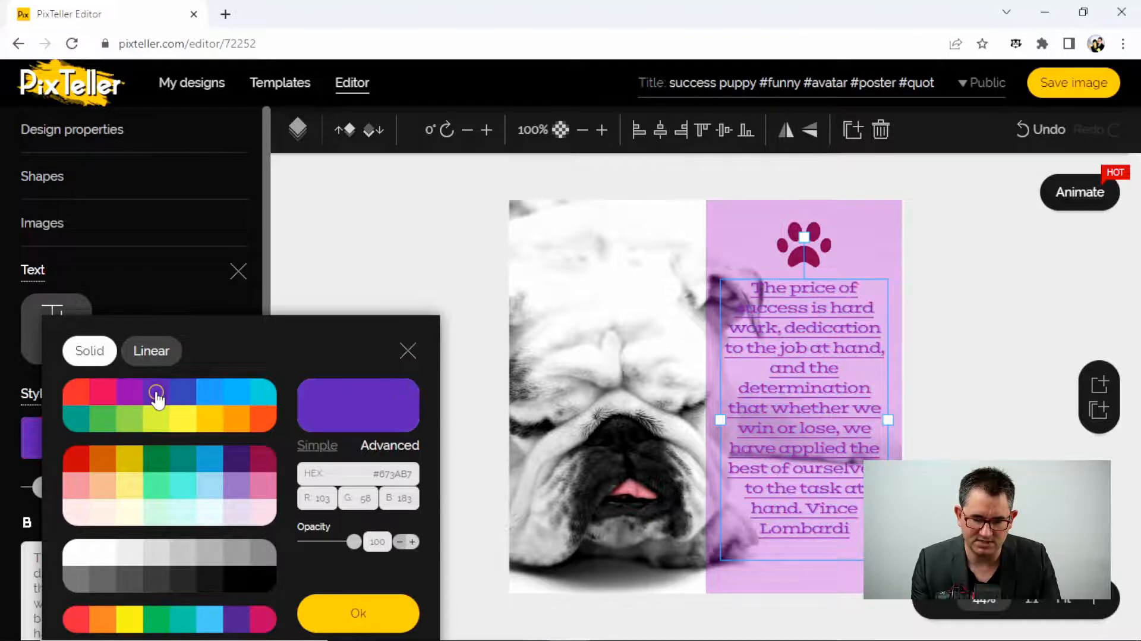
click(342, 617)
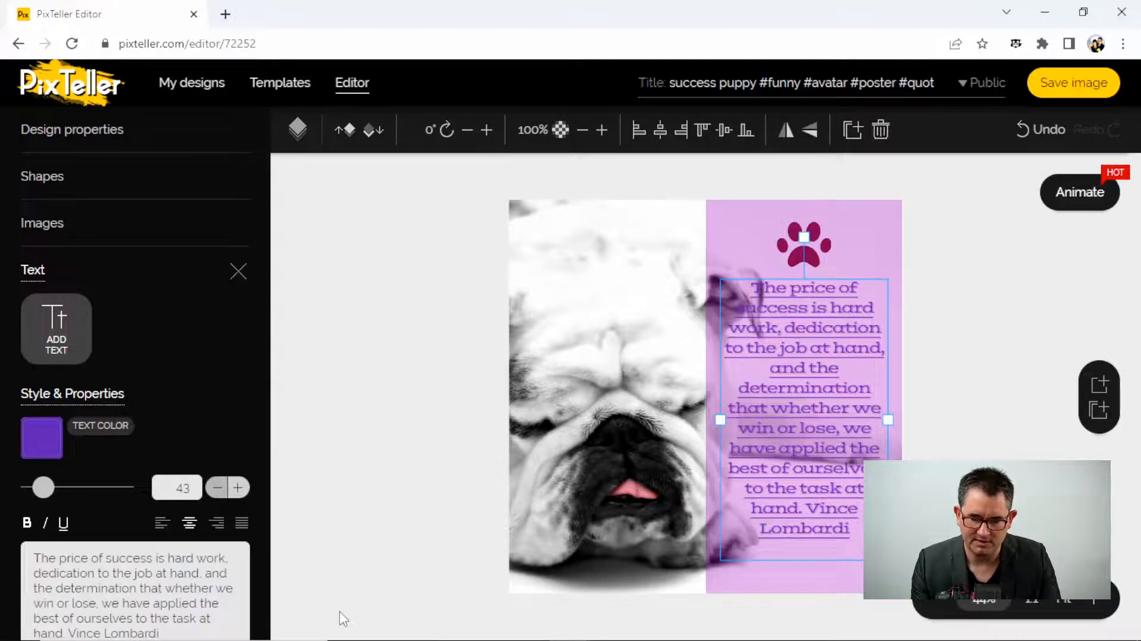
click(397, 316)
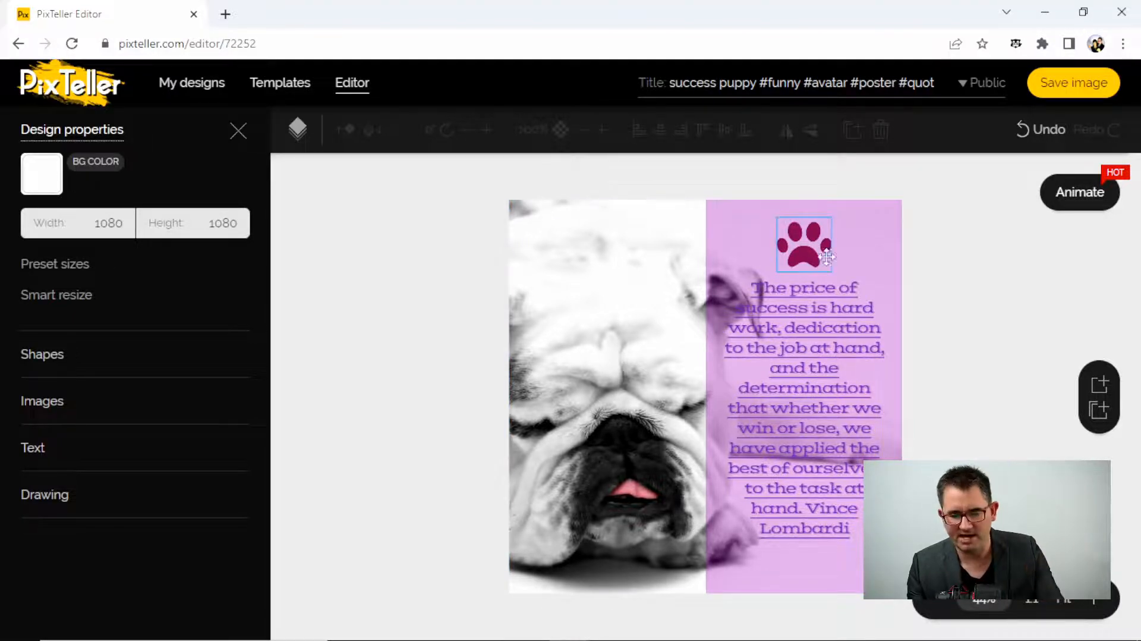
click(593, 254)
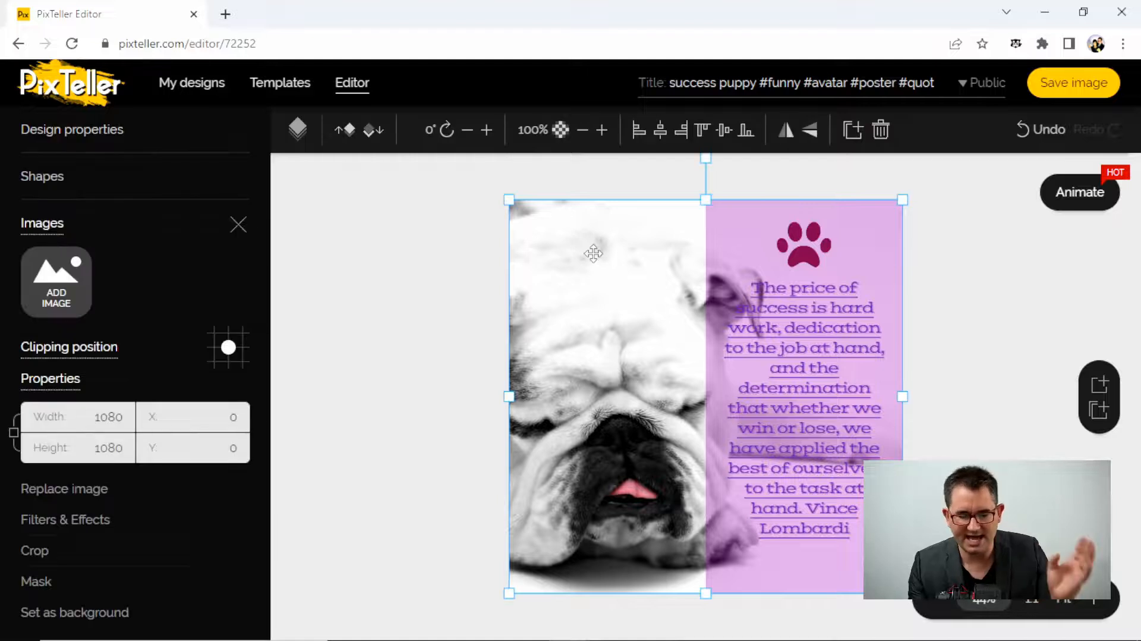
click(414, 251)
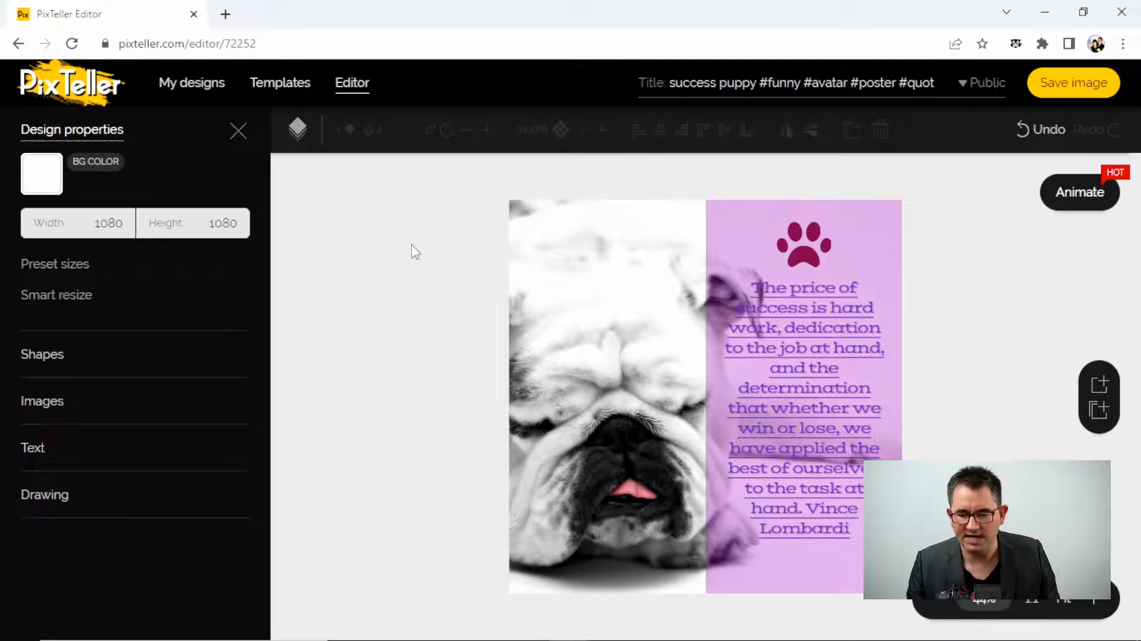
Step: Switch the bulldog design to animation mode and preview its timeline
click(1058, 205)
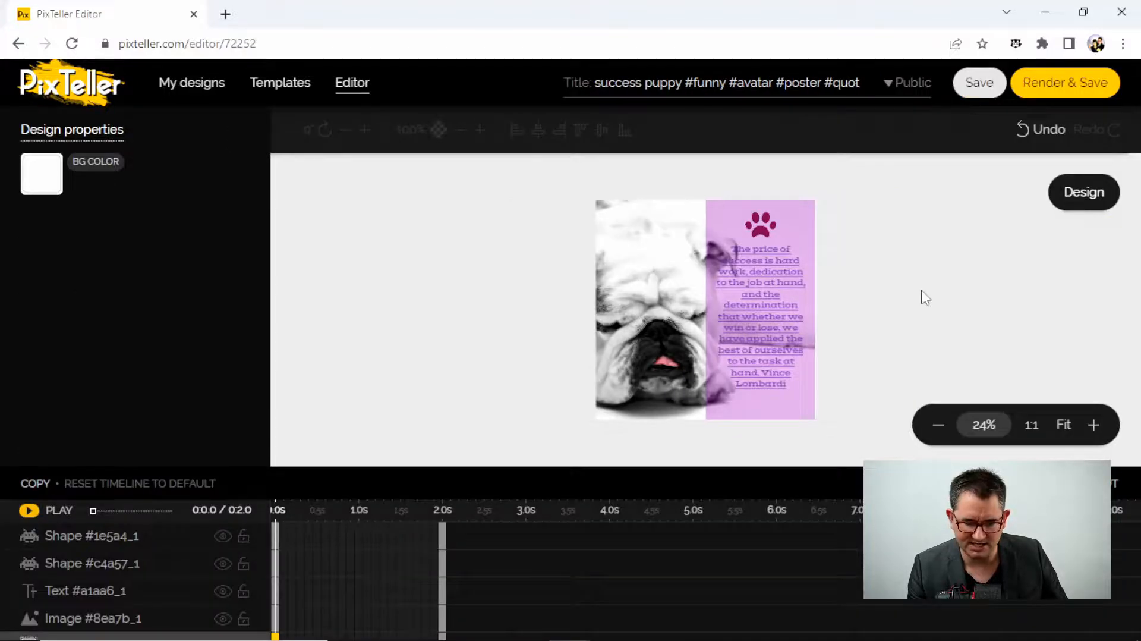
click(28, 509)
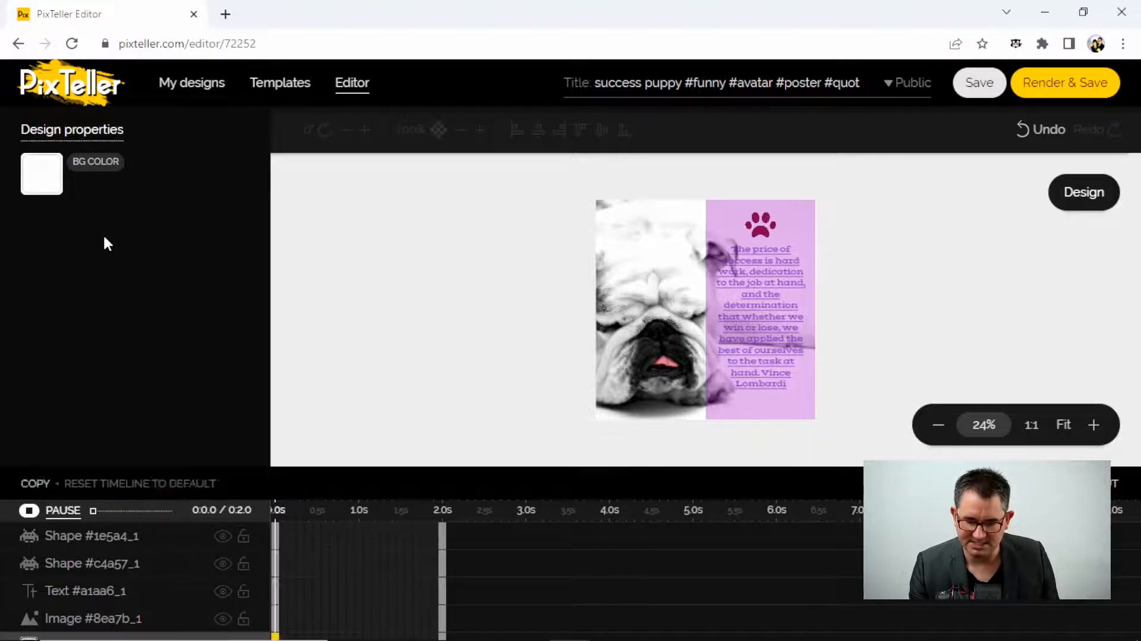
click(27, 511)
click(144, 485)
Step: Move the paw shape's end keyframe on the animation timeline to 1.2 s
click(83, 535)
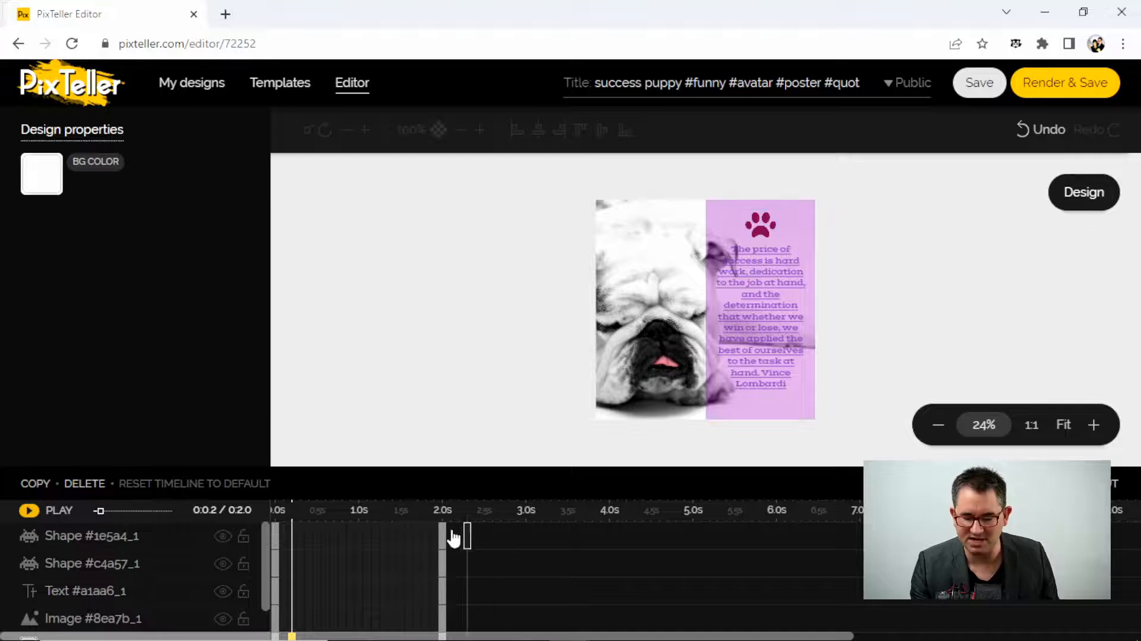
mouse_move(446, 541)
mouse_down()
mouse_move(678, 541)
mouse_move(375, 541)
mouse_up()
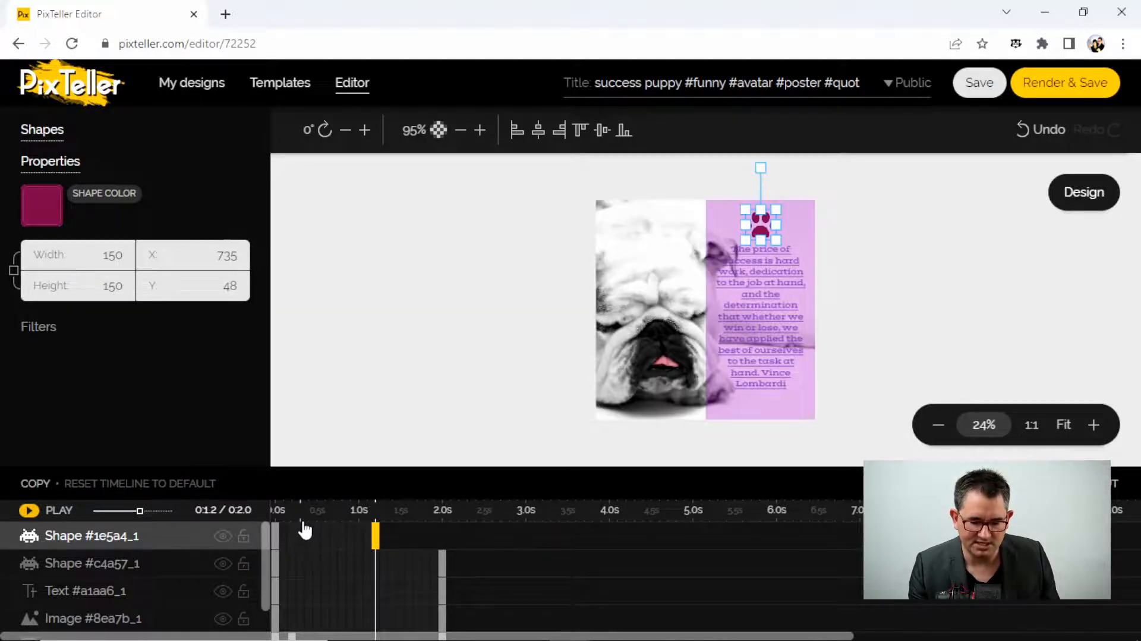
Step: Preview the animation and move the paw shape's end keyframe to 2.0 s on the timeline
click(280, 534)
click(28, 512)
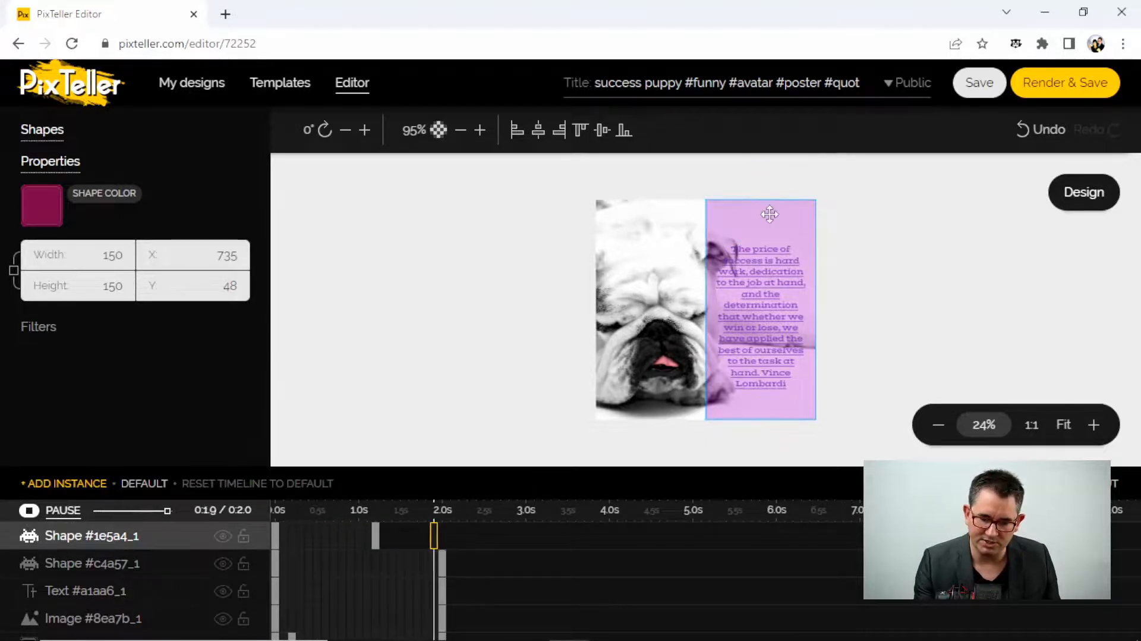
click(886, 247)
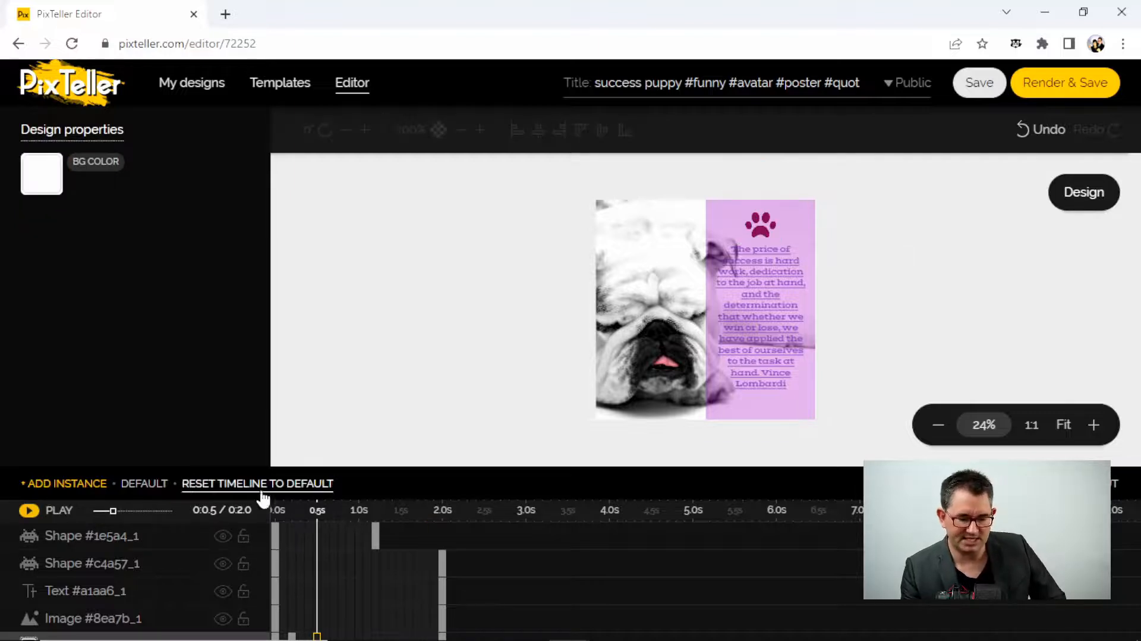
mouse_move(375, 542)
mouse_down()
mouse_move(458, 542)
mouse_move(442, 544)
mouse_up()
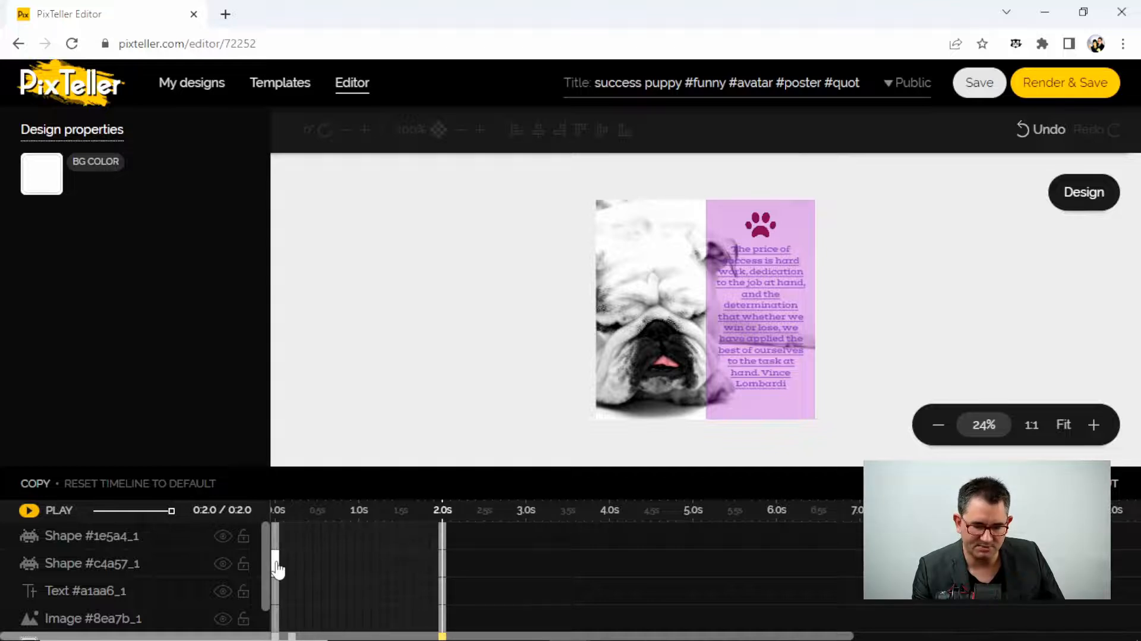
Step: Move the quote text's start keyframe to 1.0 s on the timeline and preview the animation
click(276, 565)
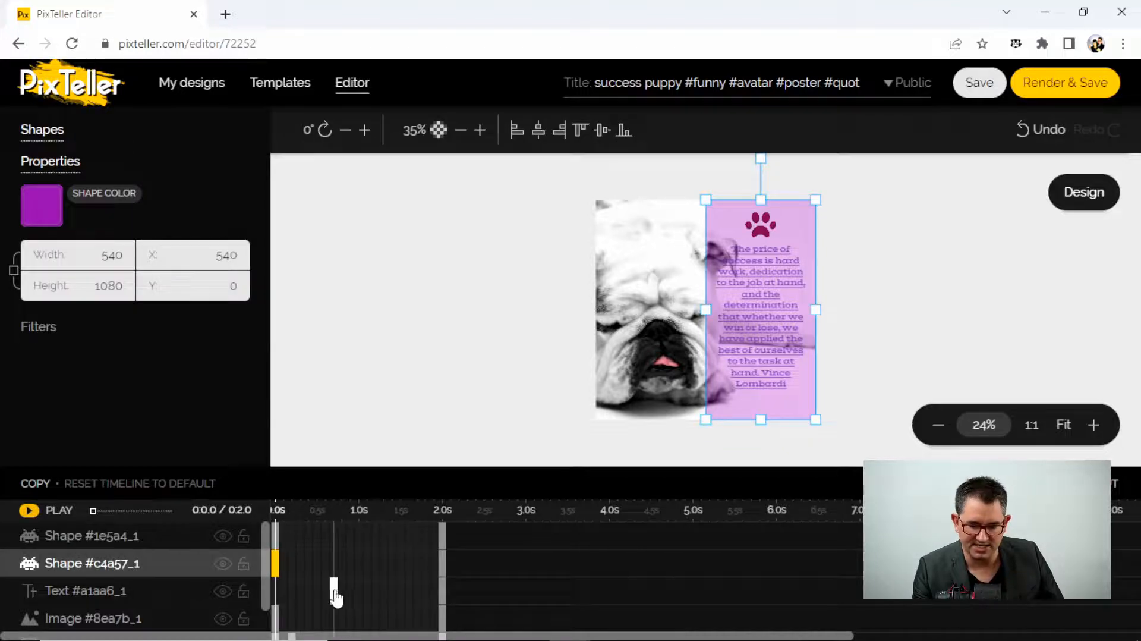
click(359, 593)
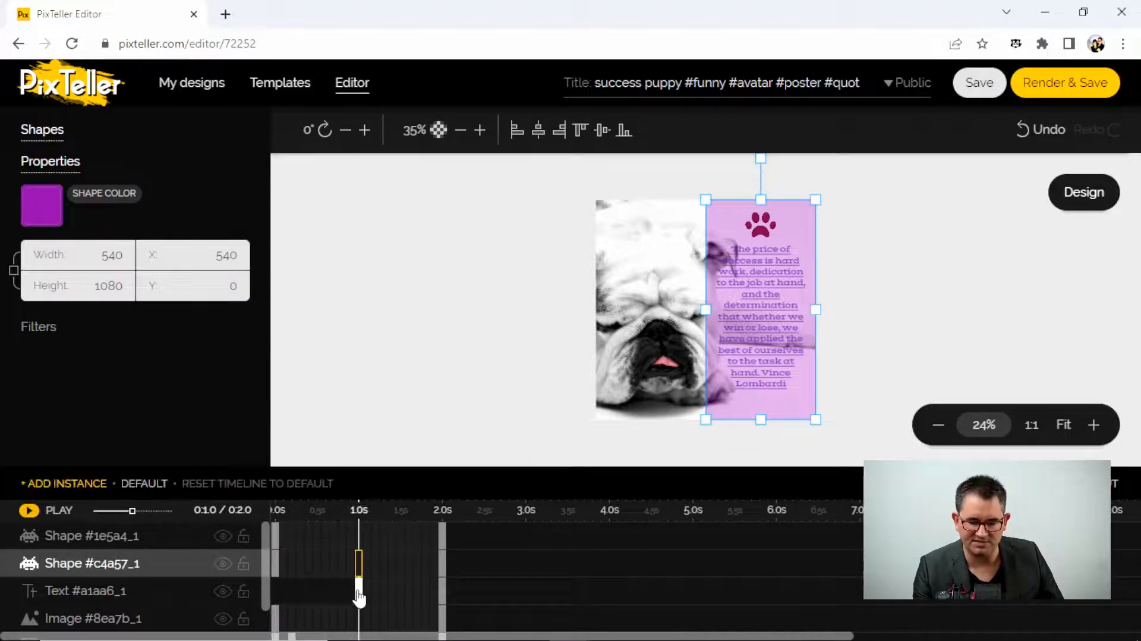
click(275, 592)
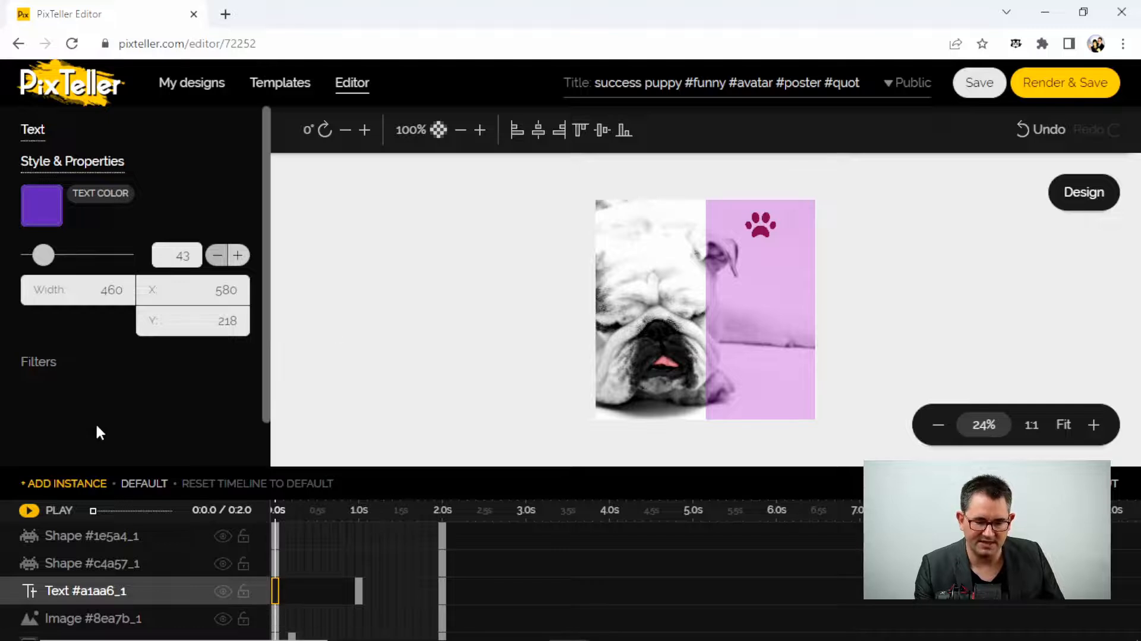
click(28, 511)
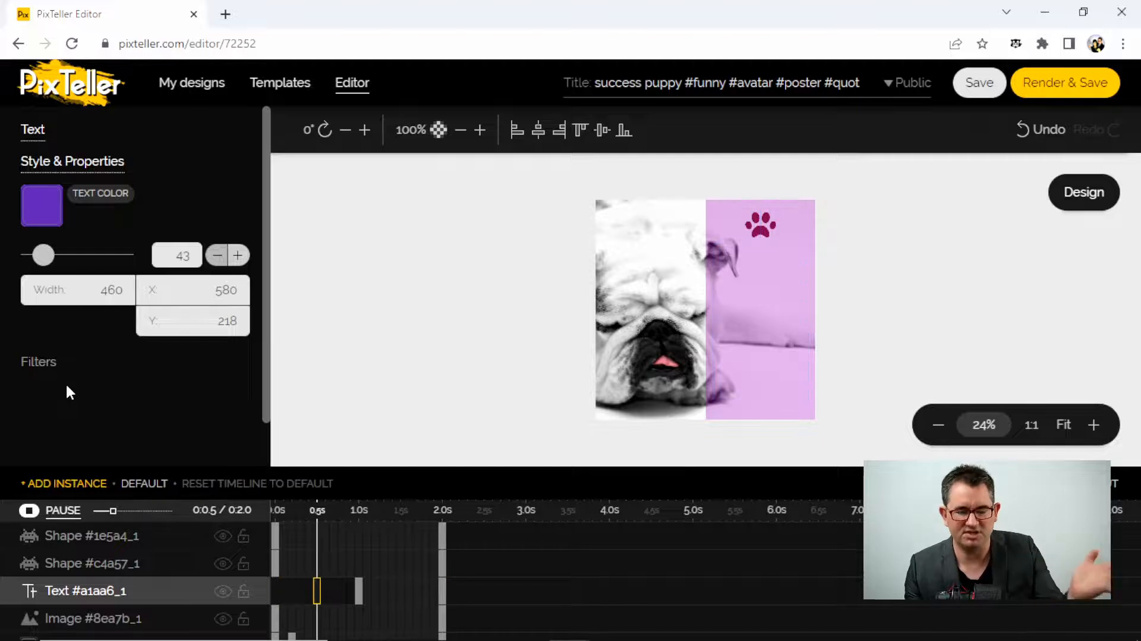
Step: Return the bulldog design to design mode and save it as an image
click(1068, 202)
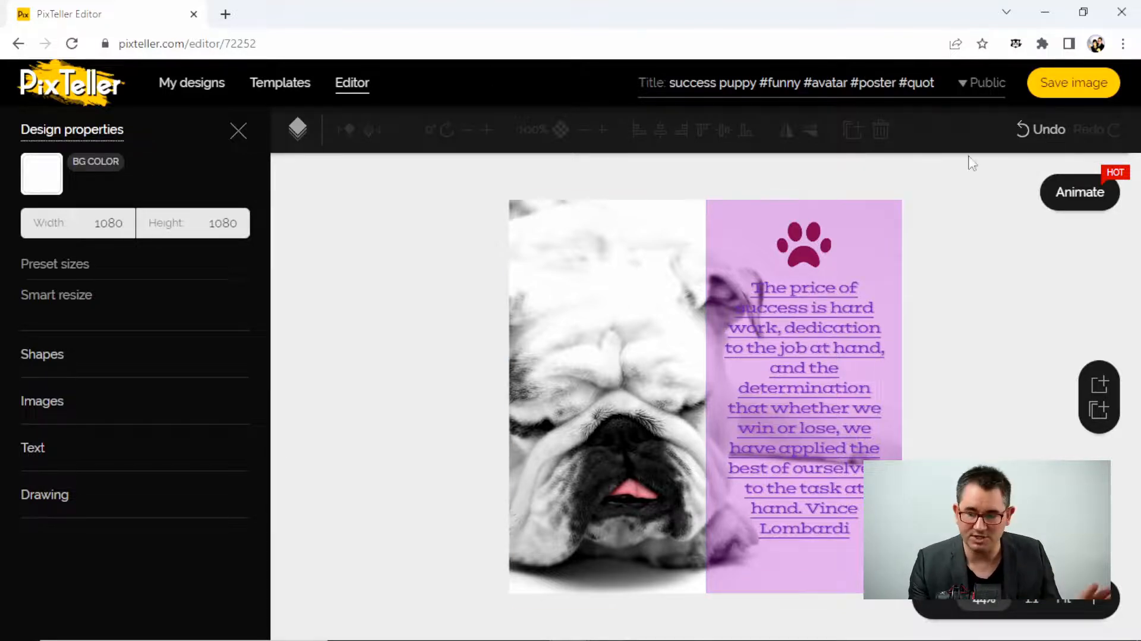
click(1047, 89)
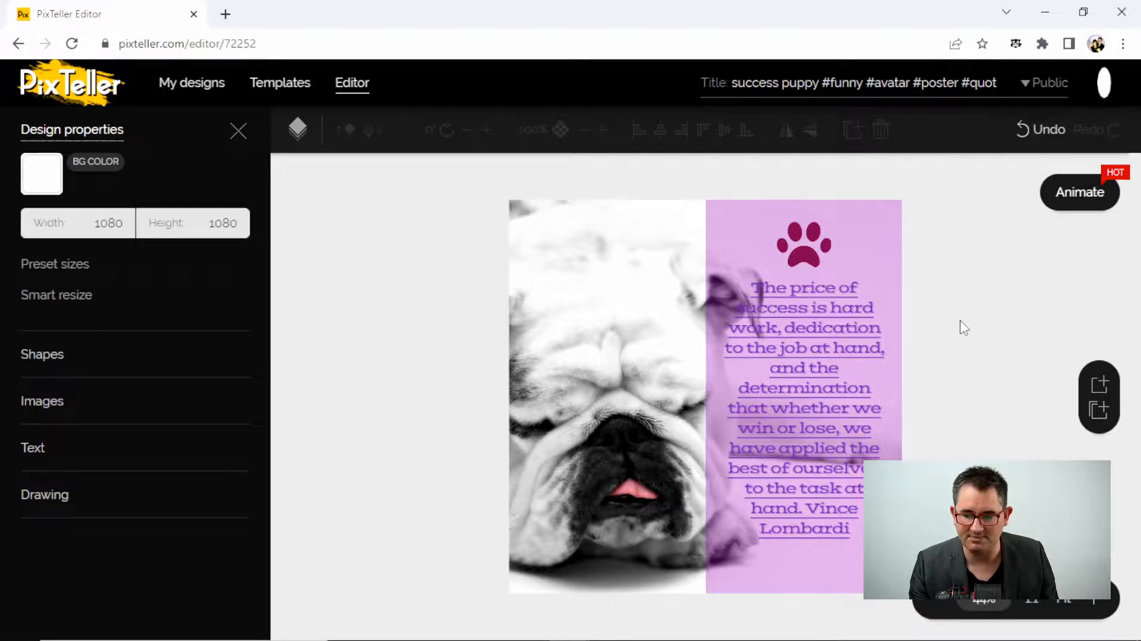
Step: Try to set the design's visibility to Private, close the pricing page and keep the design Public
click(1028, 100)
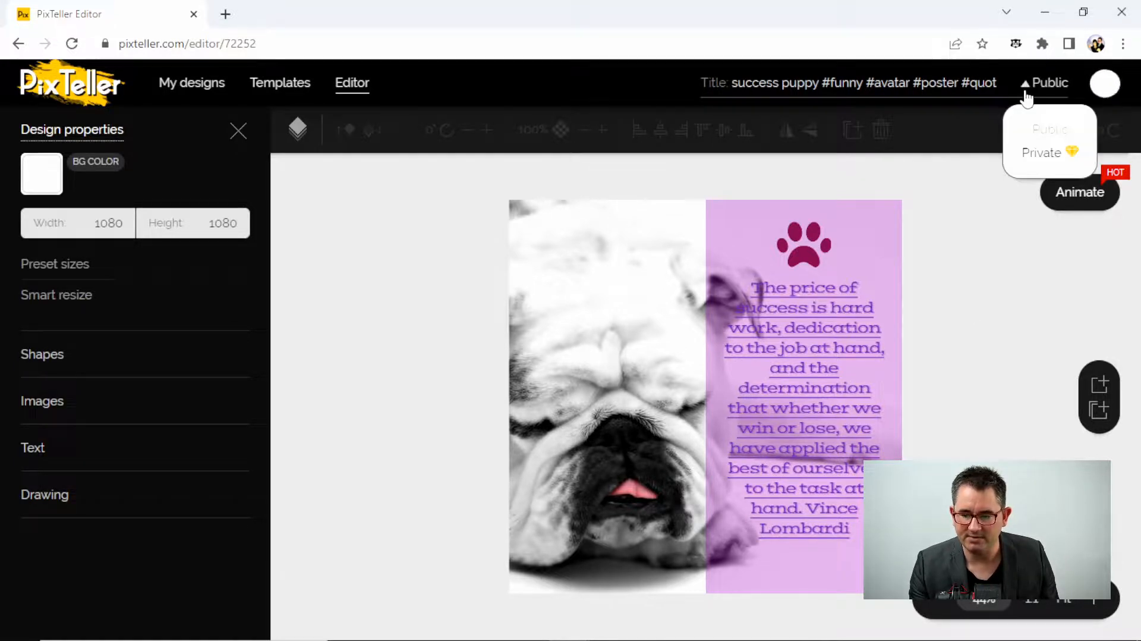
click(1023, 156)
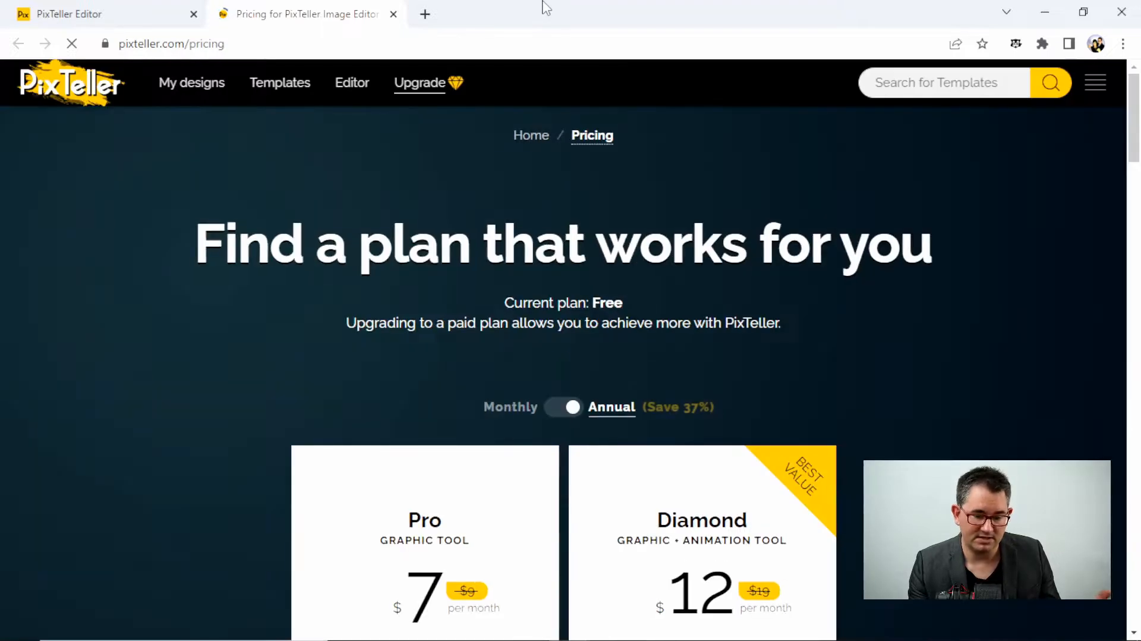
click(392, 14)
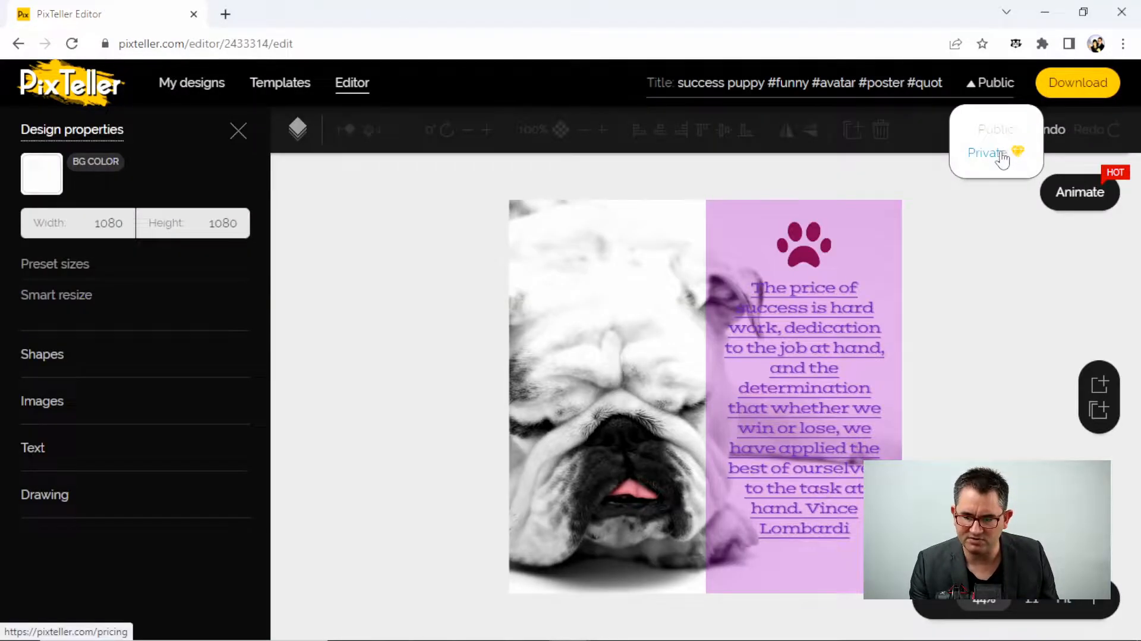
click(994, 131)
Step: Open the saved bulldog design's page for downloading and look through its available actions
click(1067, 74)
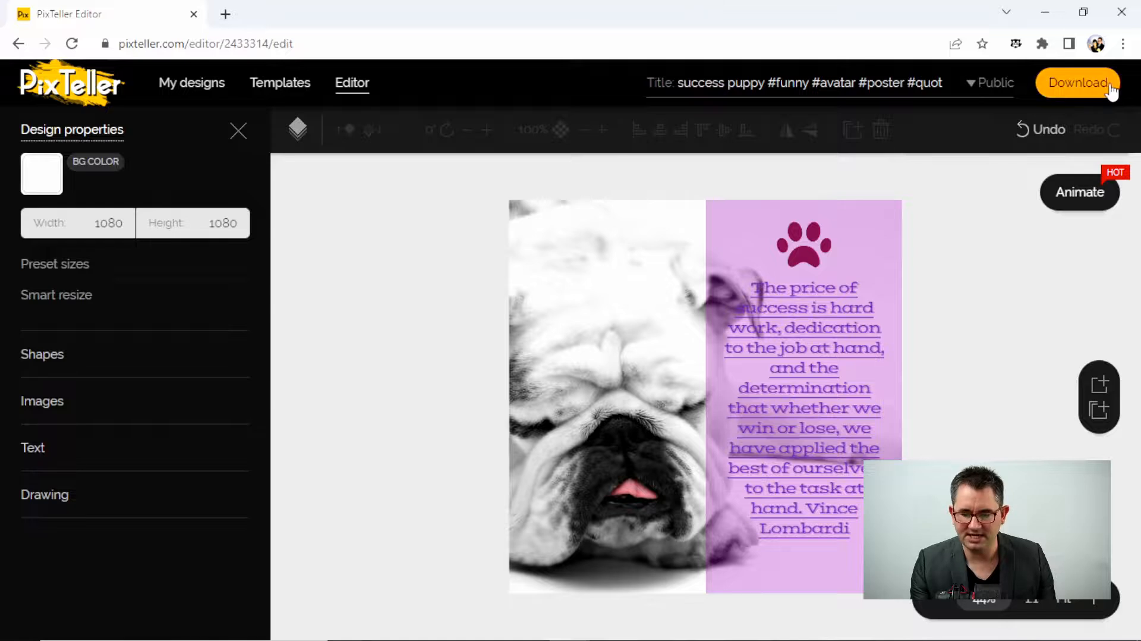
click(1071, 89)
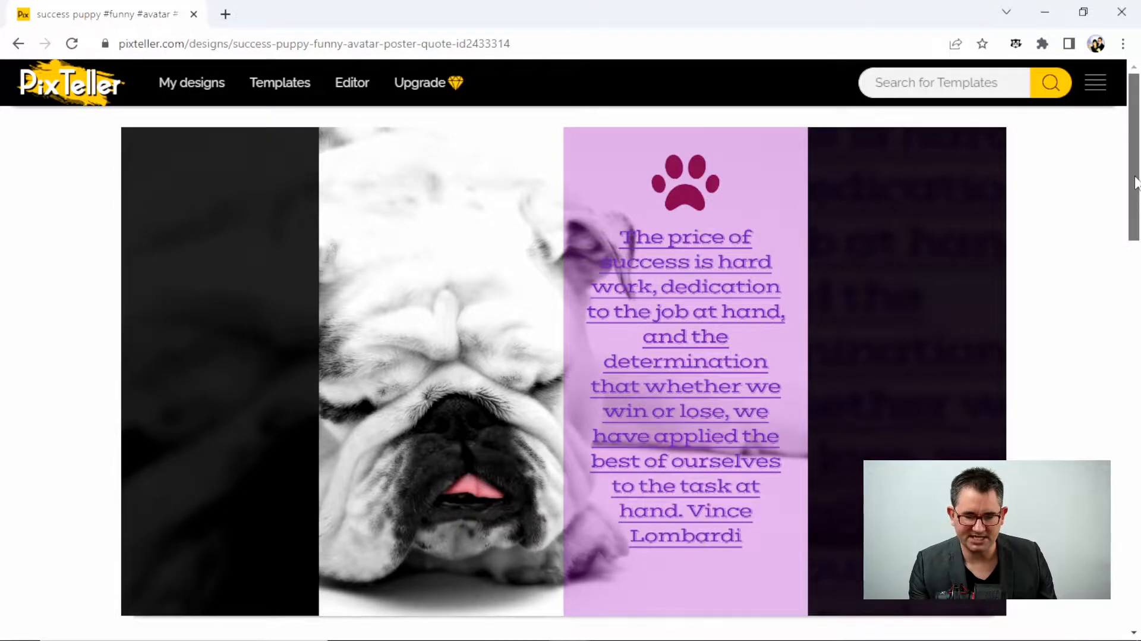
scroll(1135, 181, down, 4)
scroll(1136, 286, down, 3)
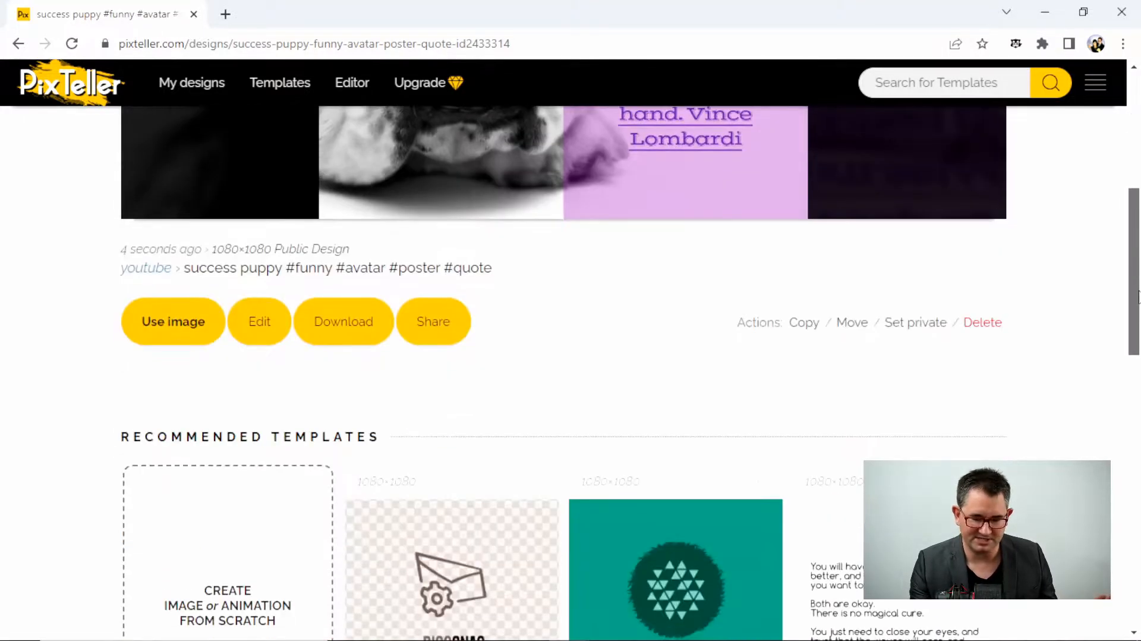
scroll(1137, 297, up, 4)
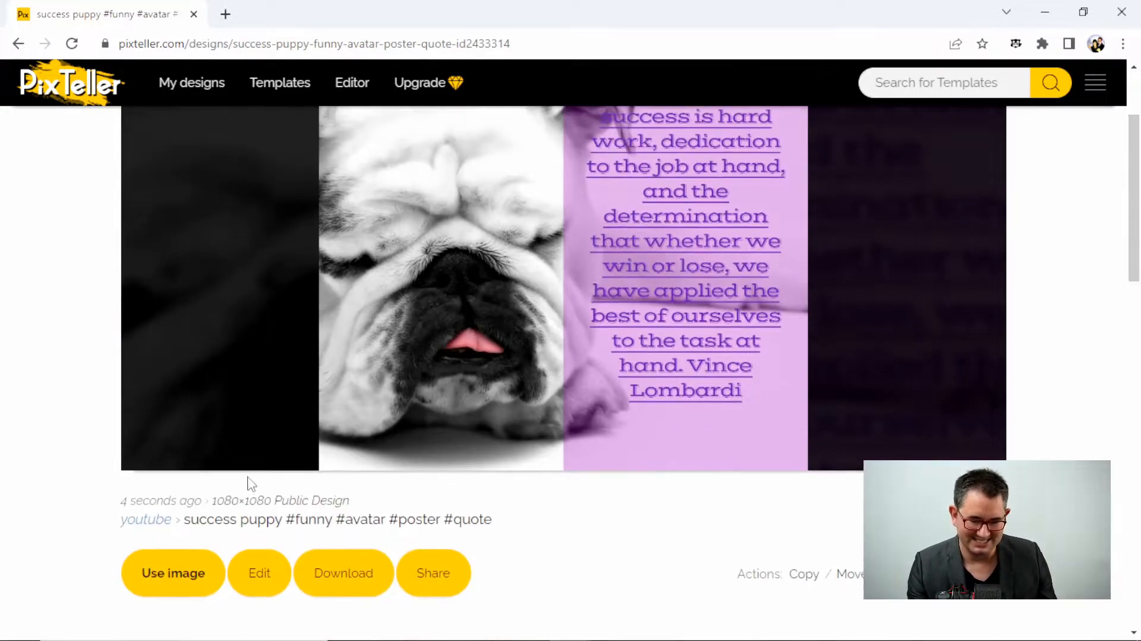
Step: Try to download the design as a 1080 × 1080 PNG and return from the pricing page to the design page
click(352, 573)
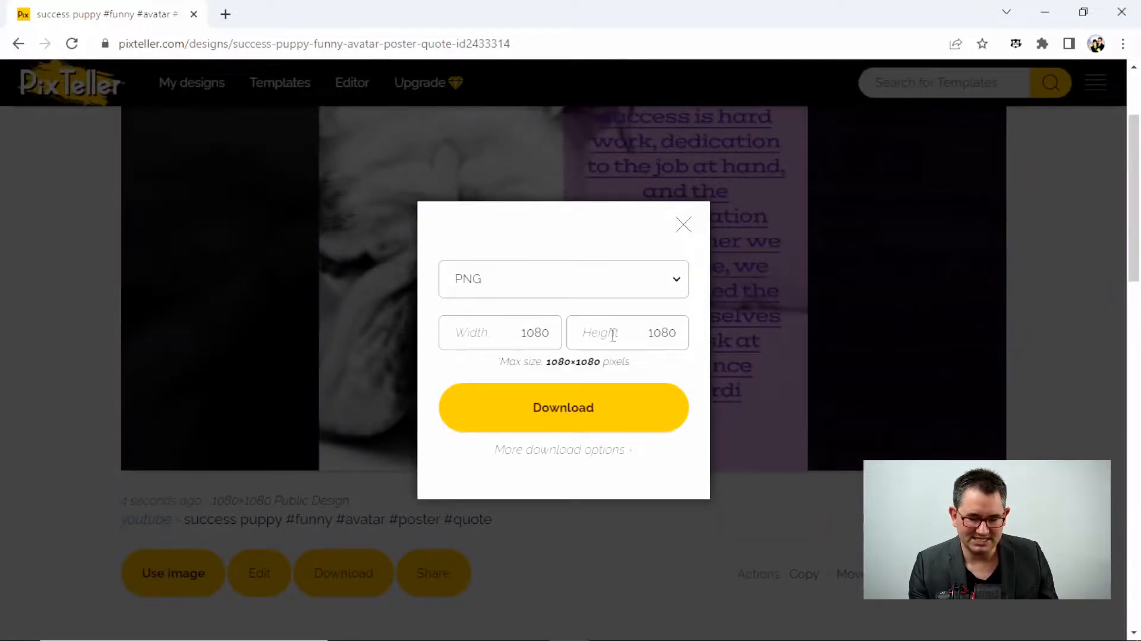
click(572, 423)
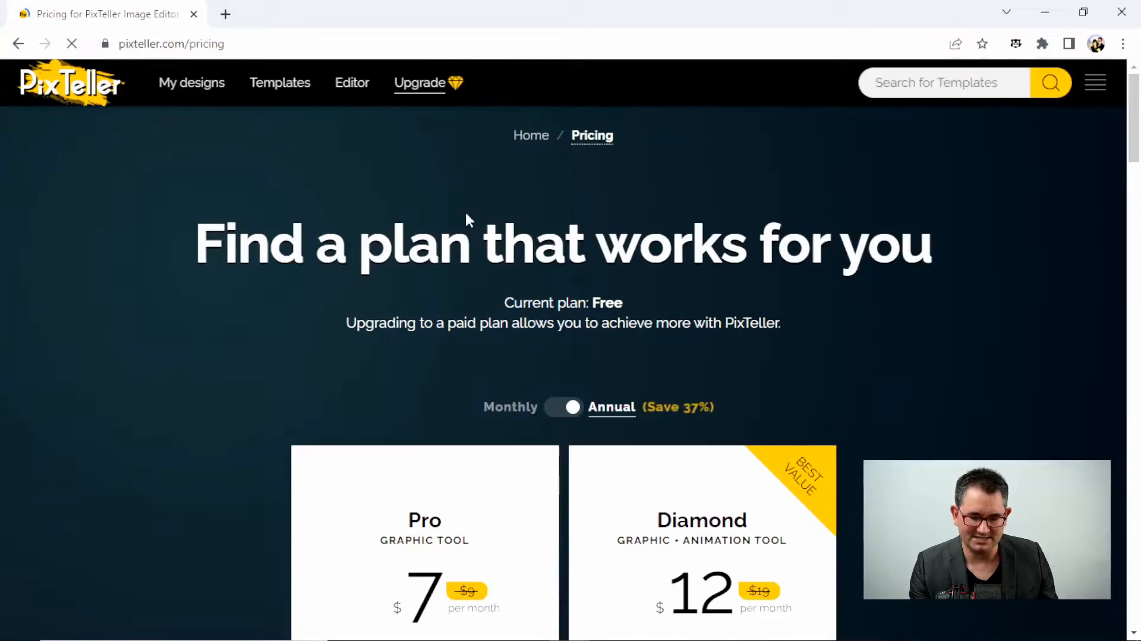
mouse_move(1136, 121)
mouse_down()
mouse_move(1137, 348)
mouse_move(1135, 113)
mouse_up()
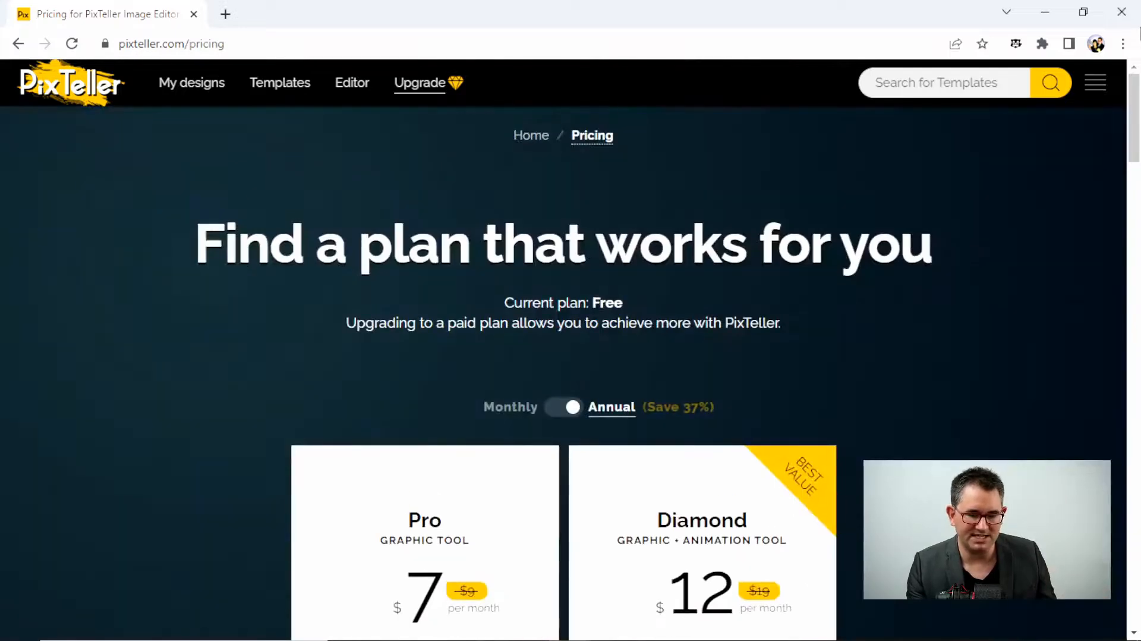
click(19, 43)
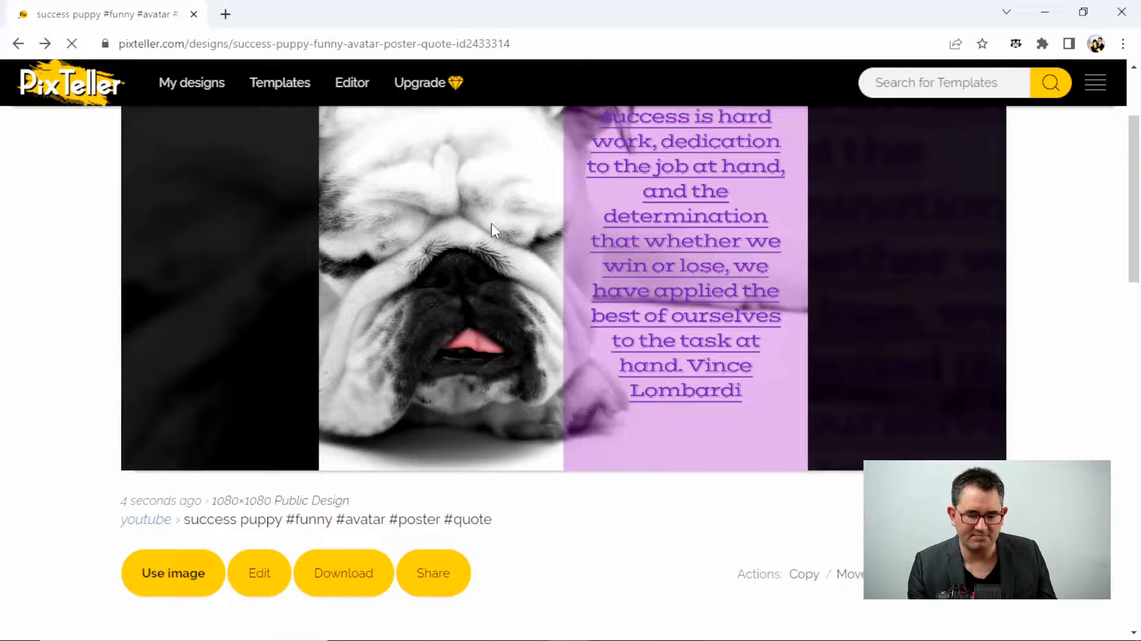
right_click(263, 203)
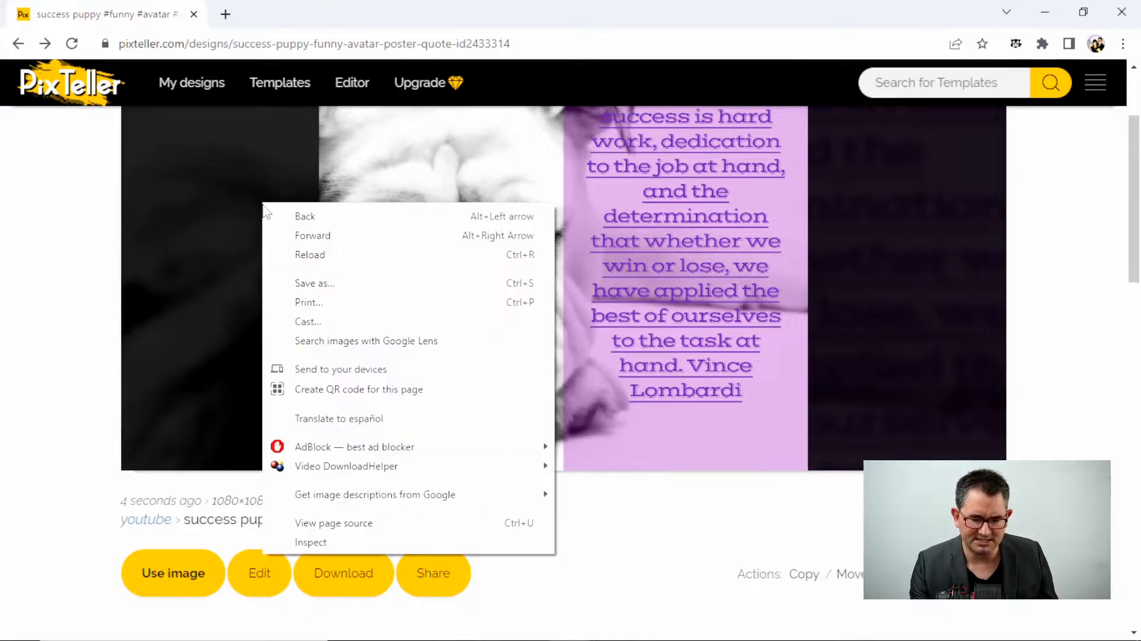
click(371, 285)
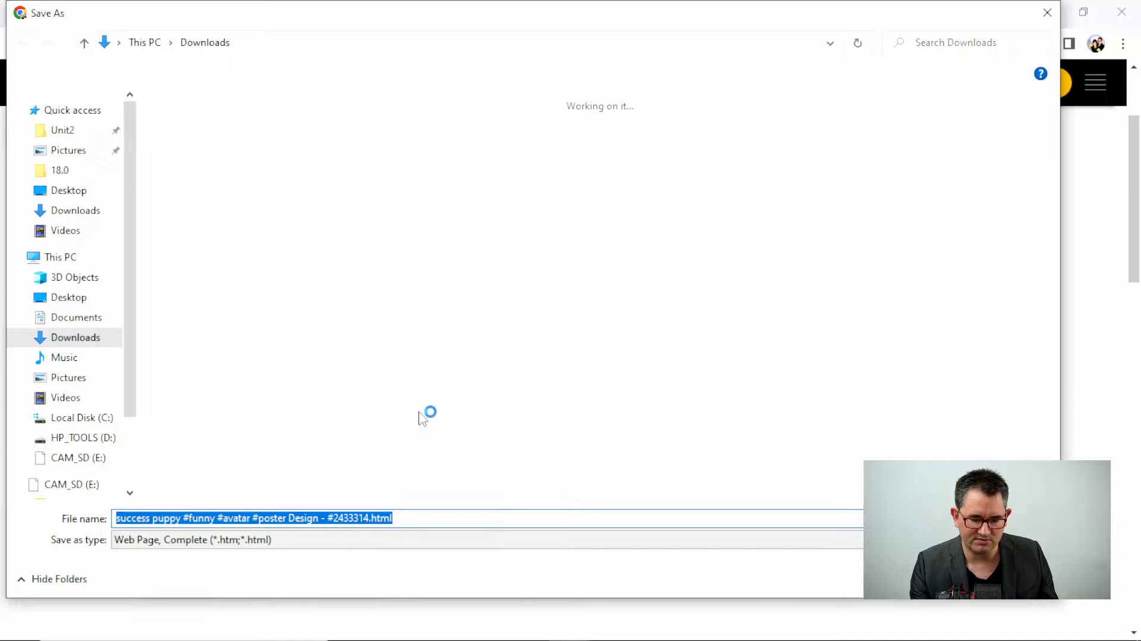
key(Escape)
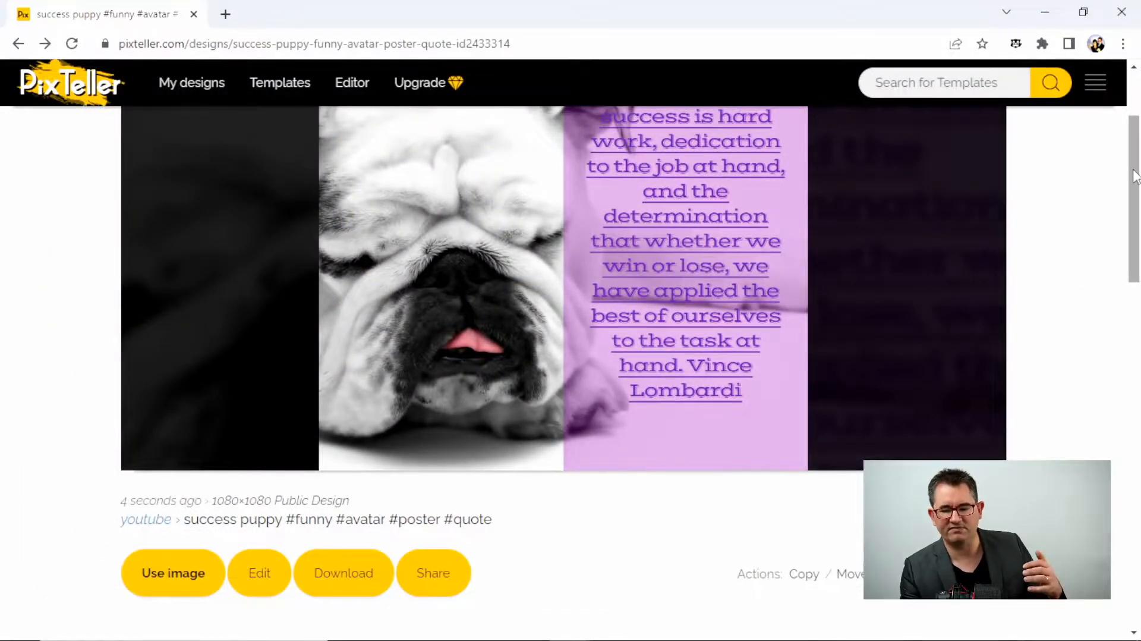
Step: View the account's saved designs and go to the template library
scroll(1138, 95, up, 3)
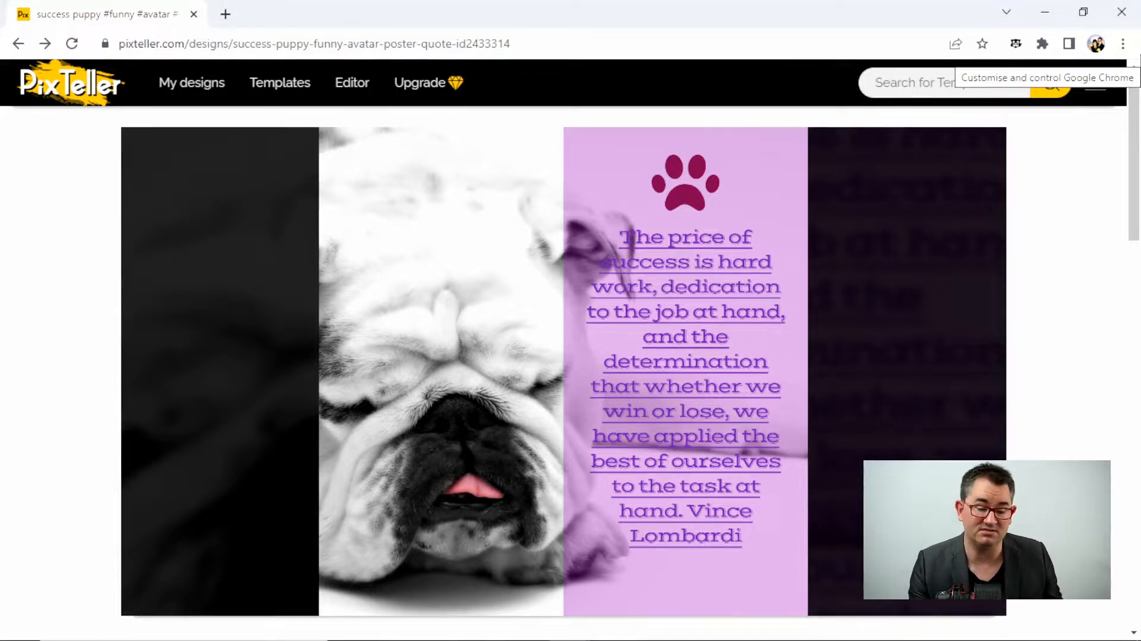
click(213, 84)
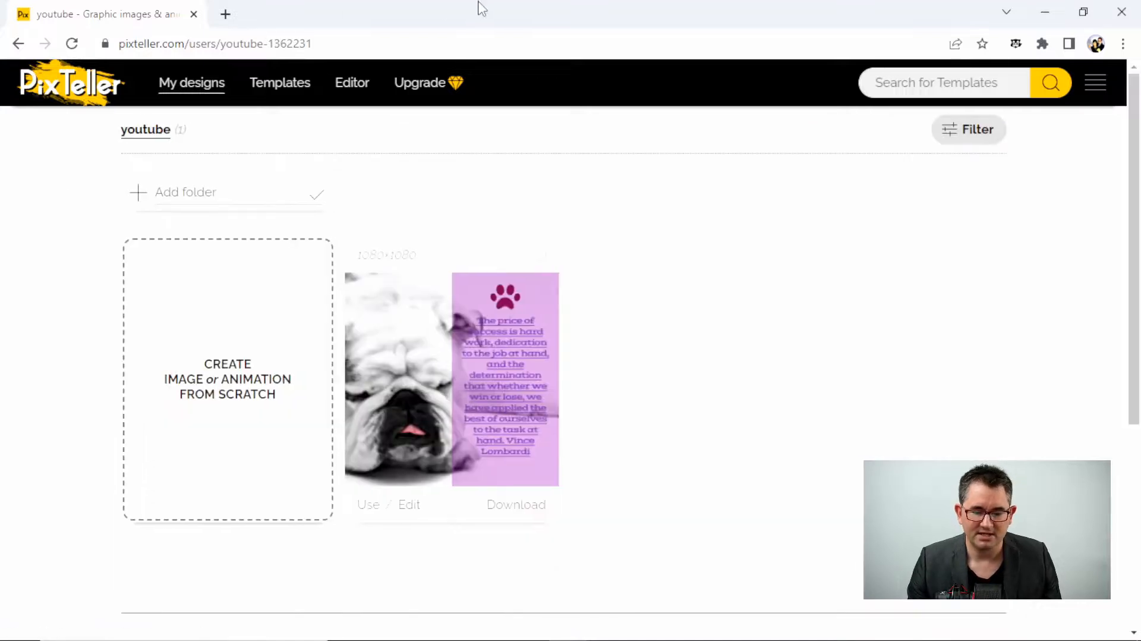
click(280, 89)
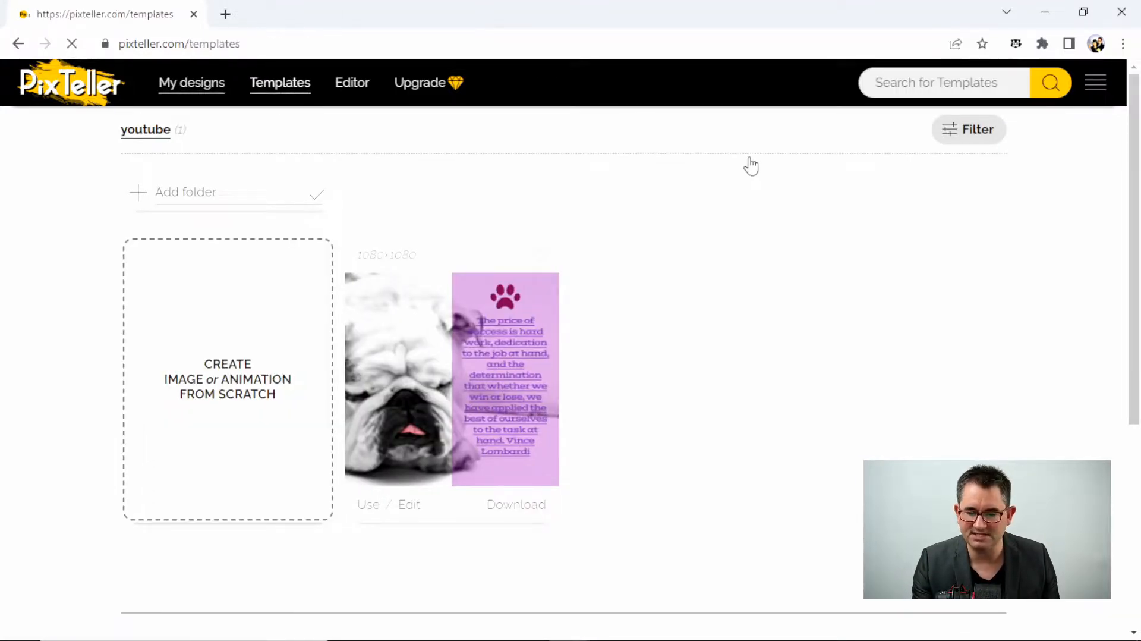